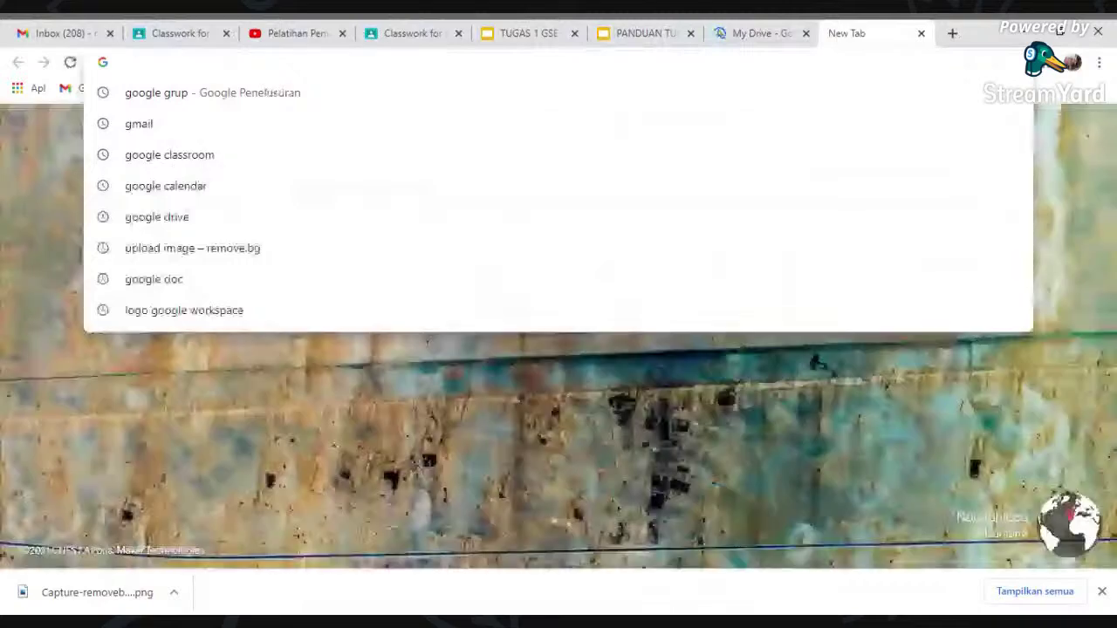
# - Search 'google drive' in Chrome and open My Drive from the Google Drive result
pyautogui.write('gp')
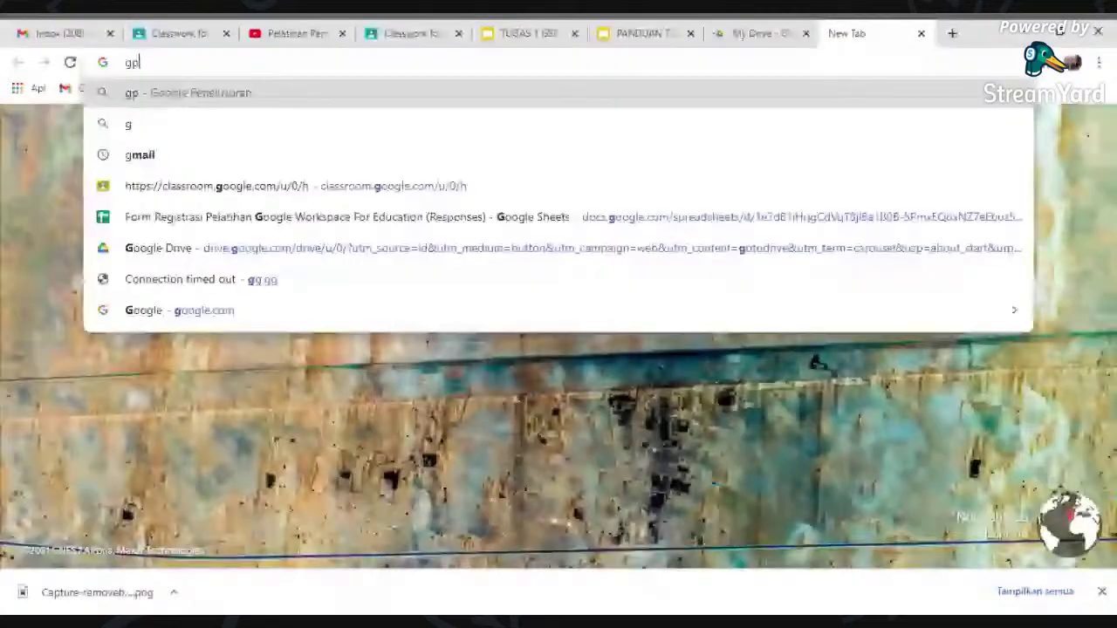
pyautogui.press('BackSpace')
pyautogui.write('oogle dri')
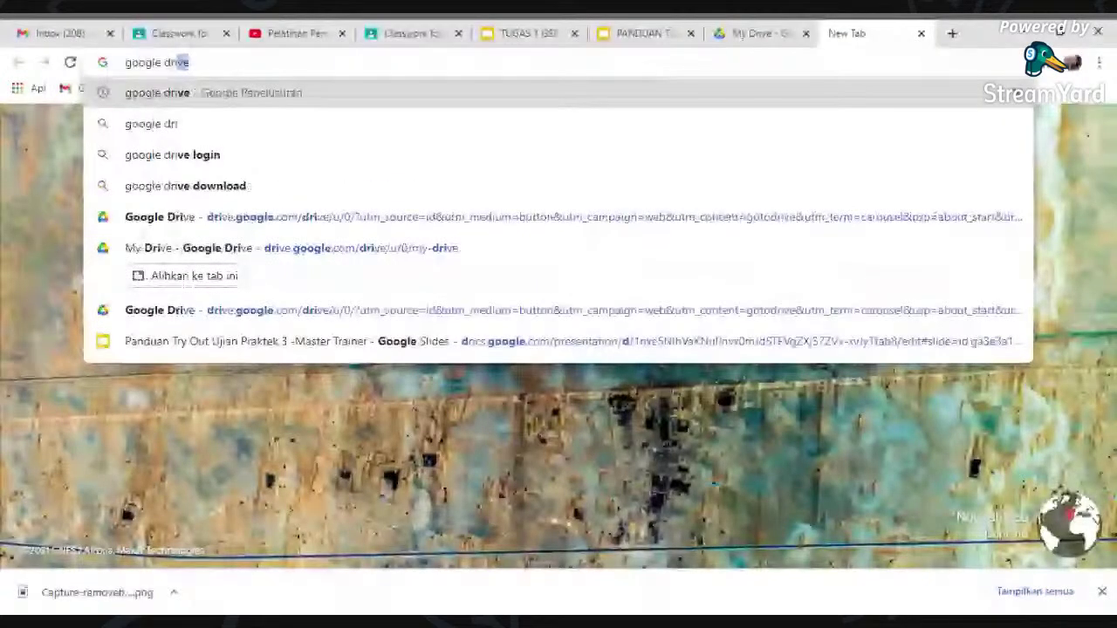
pyautogui.press('Return')
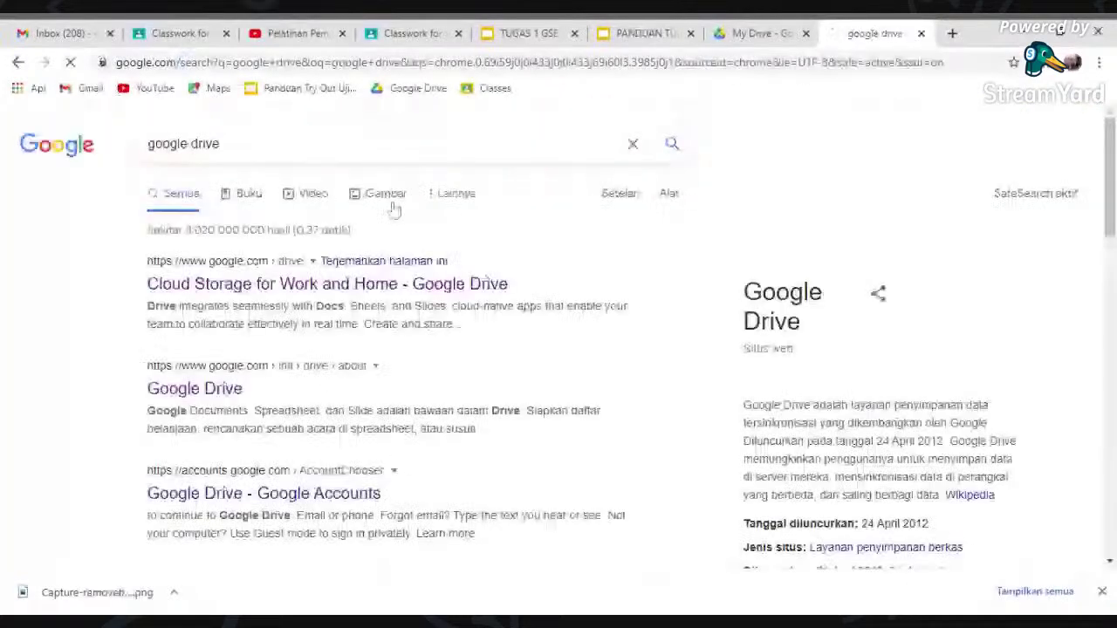
pyautogui.click(207, 395)
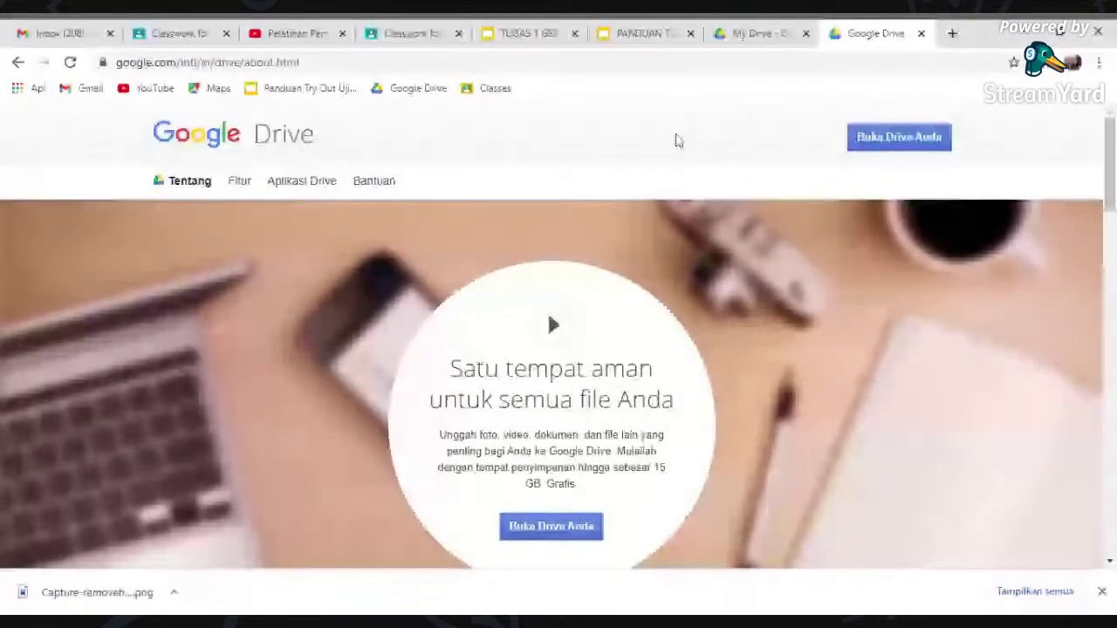
pyautogui.click(896, 145)
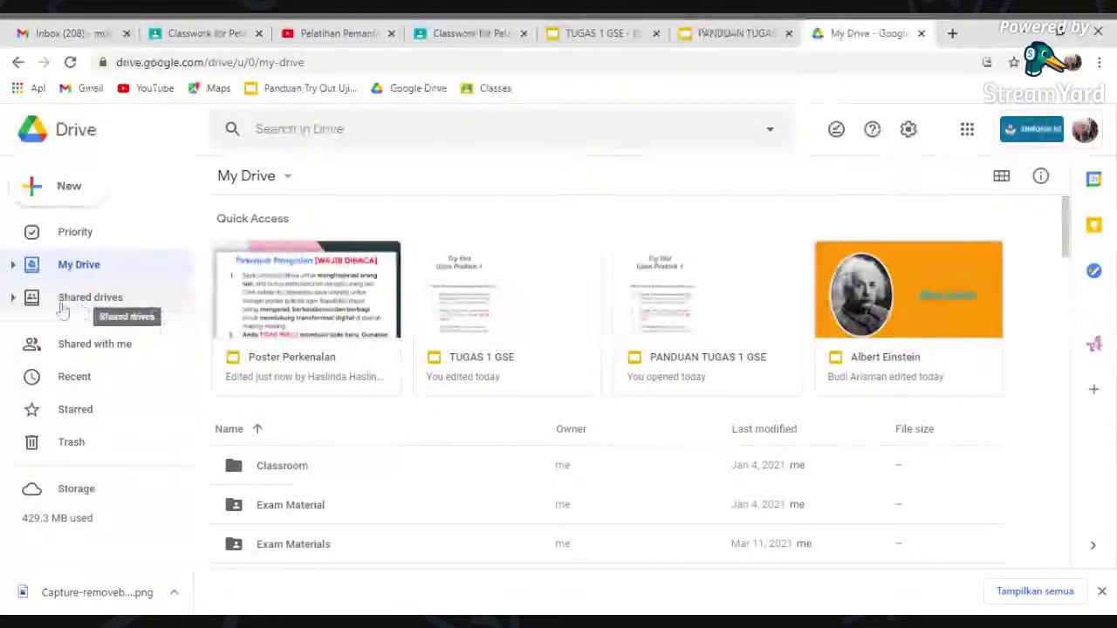
# - Look at the empty Shared drives page, then switch to the Priority view
pyautogui.click(152, 301)
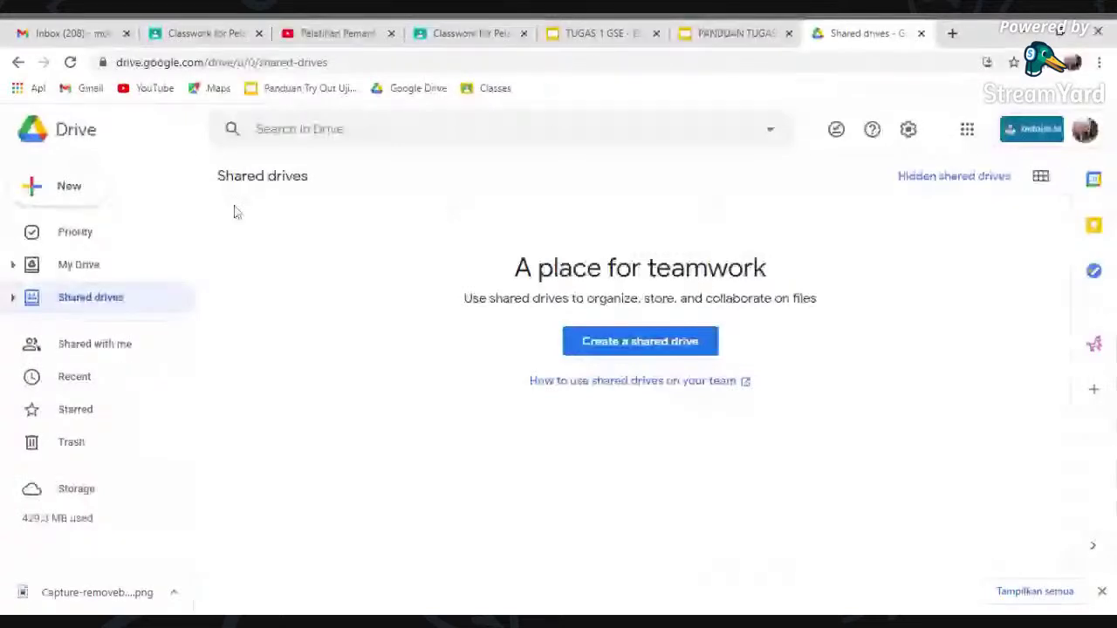
pyautogui.click(79, 231)
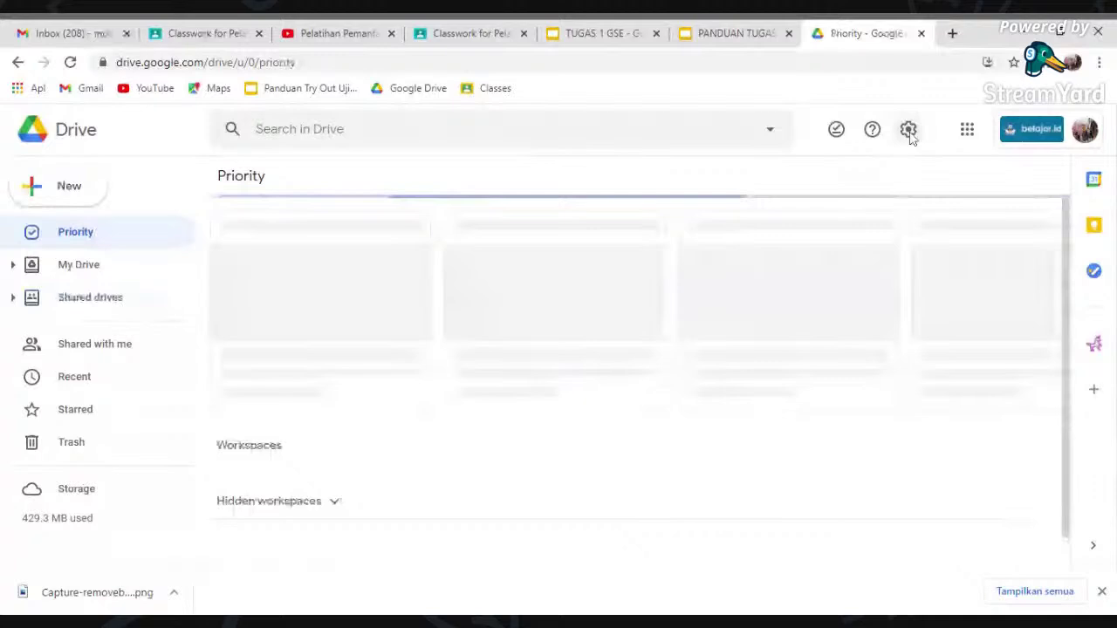
pyautogui.click(908, 131)
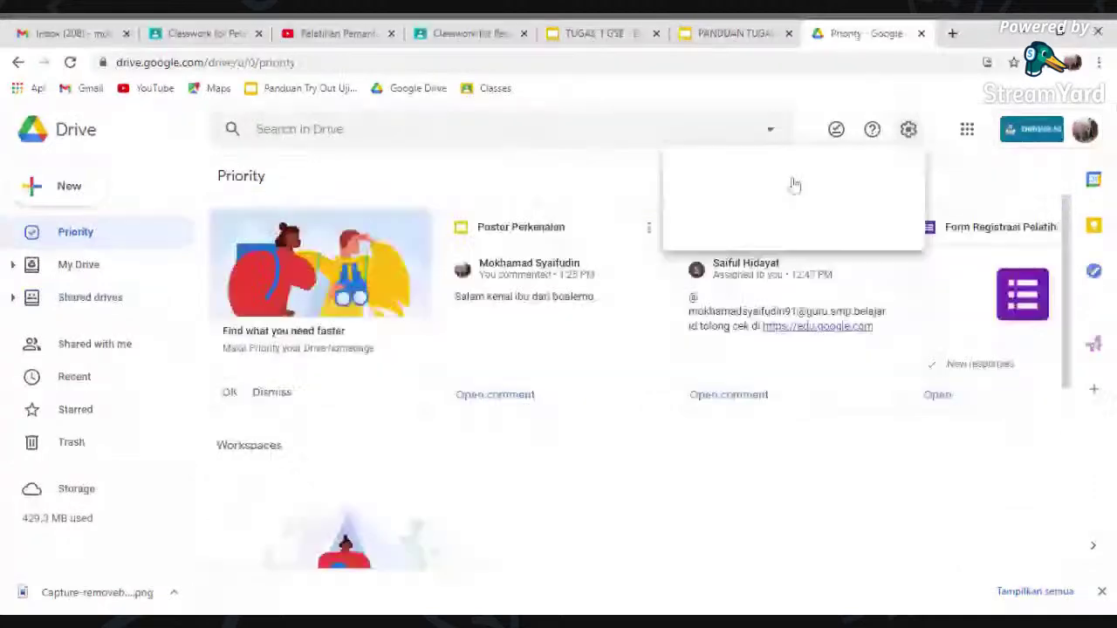
pyautogui.press('Escape')
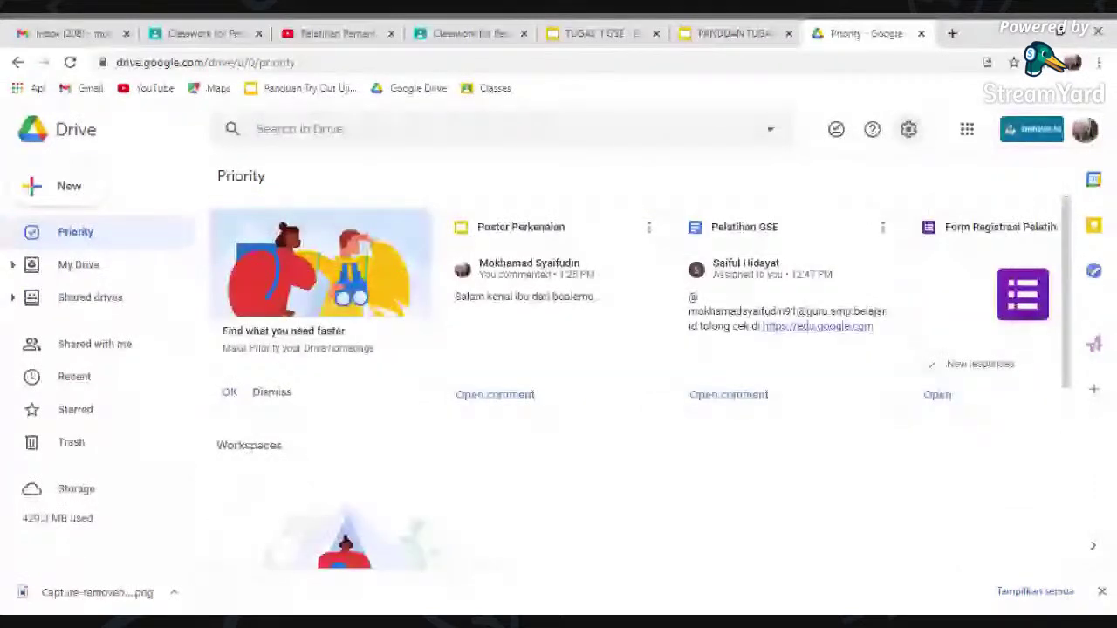
pyautogui.click(908, 131)
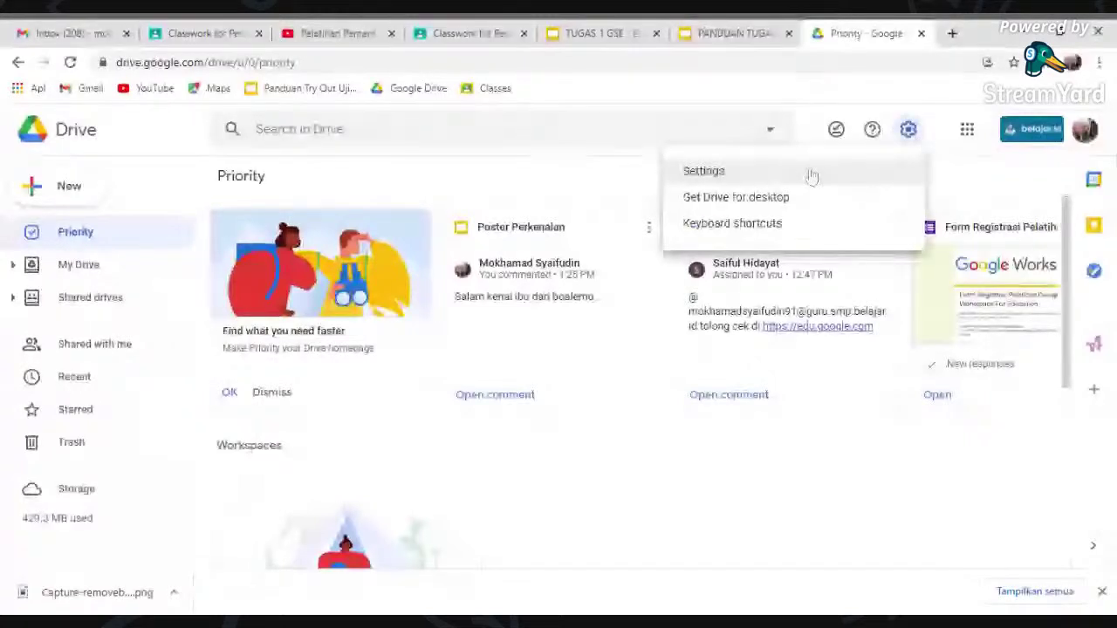
pyautogui.click(706, 171)
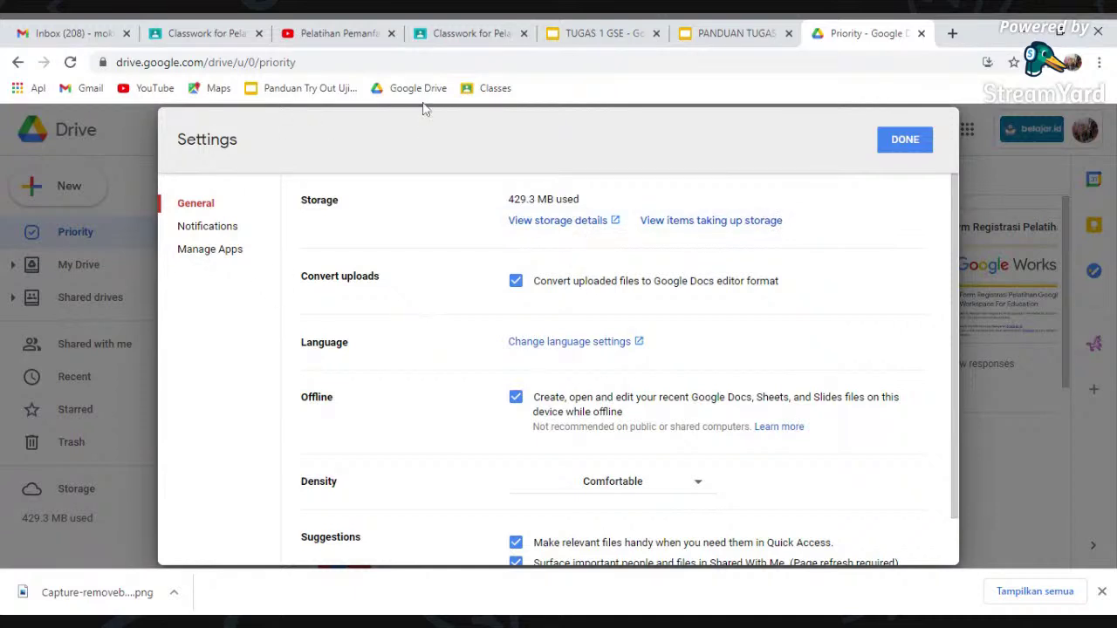
pyautogui.click(905, 142)
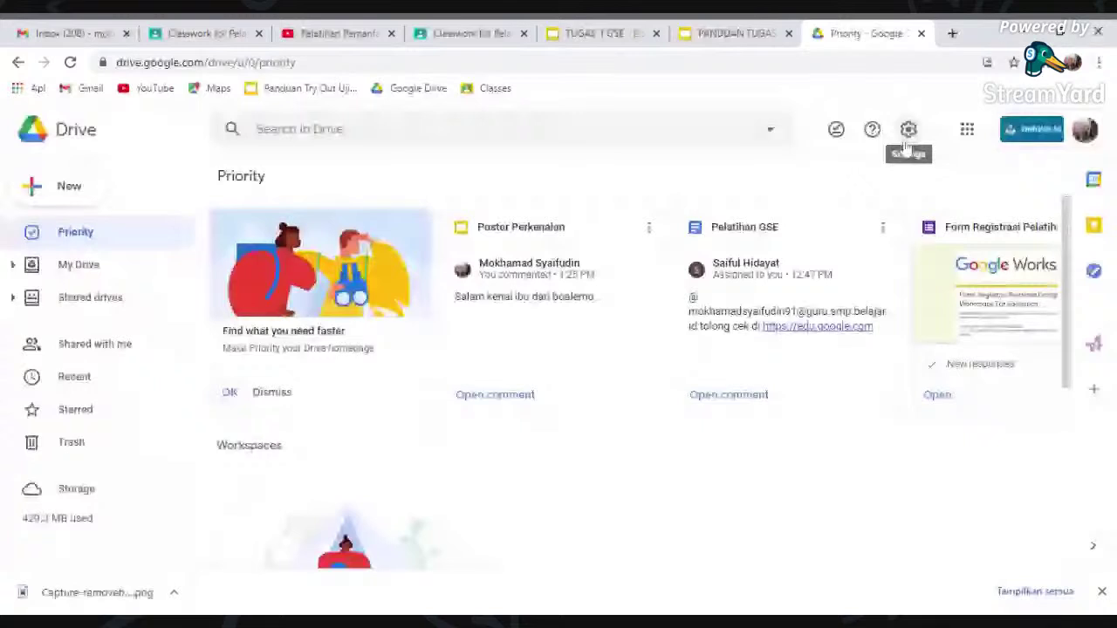
# - Read slide 3 of the PANDUAN TUGAS 1 GSE instructions, then return to Drive
pyautogui.hotkey('ctrl', 'shift', 'Tab')
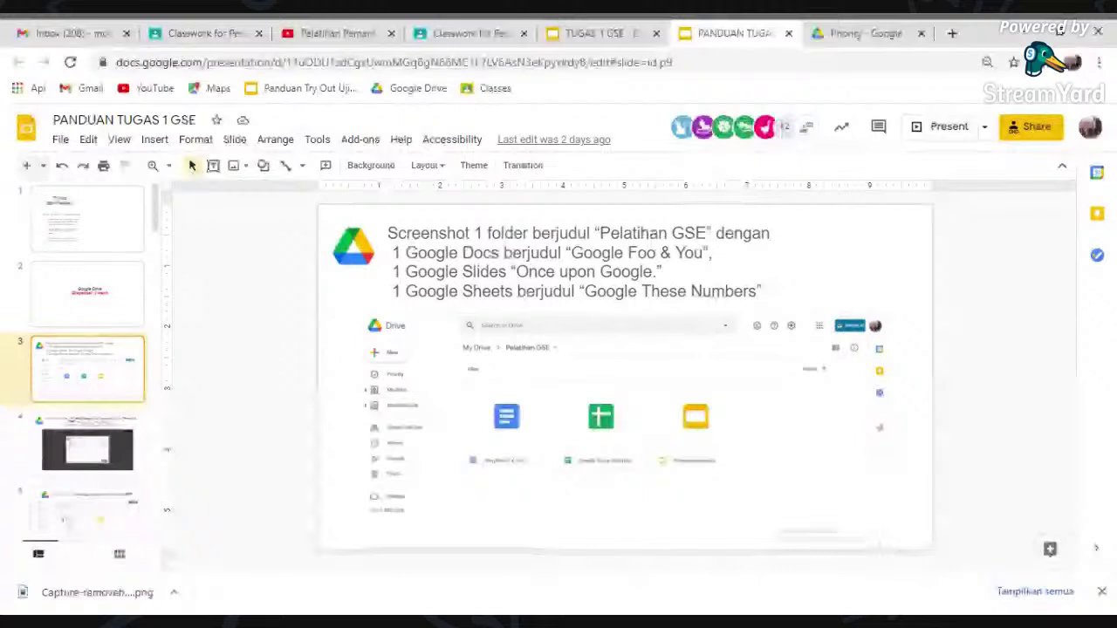
pyautogui.hotkey('ctrl', 'Tab')
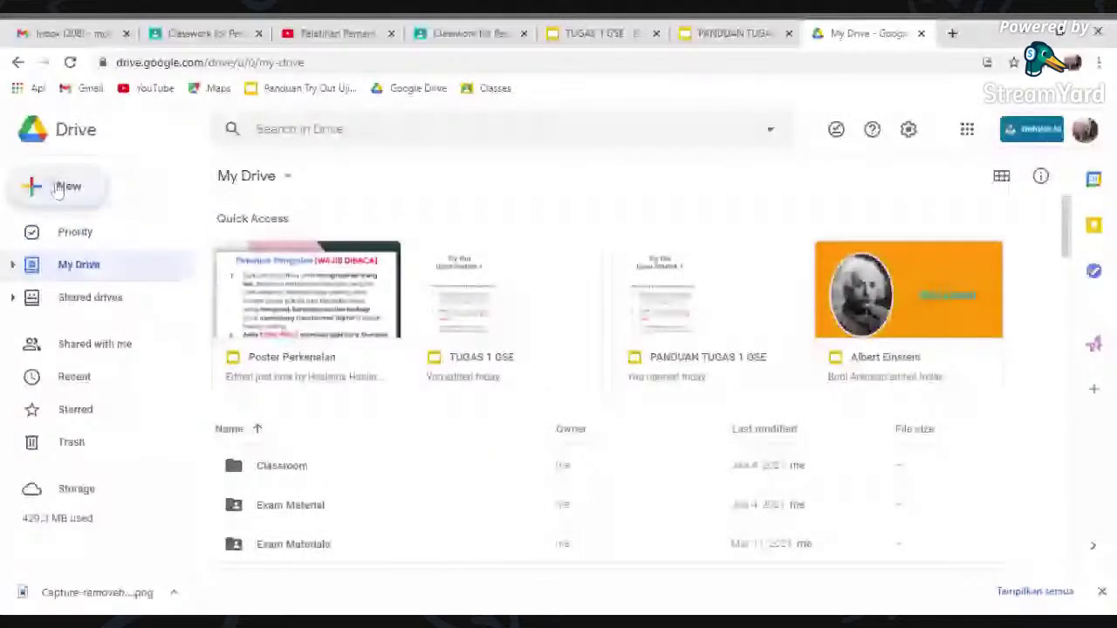
# - Create a new folder named 'Pelatihan GWE' in My Drive
pyautogui.click(57, 190)
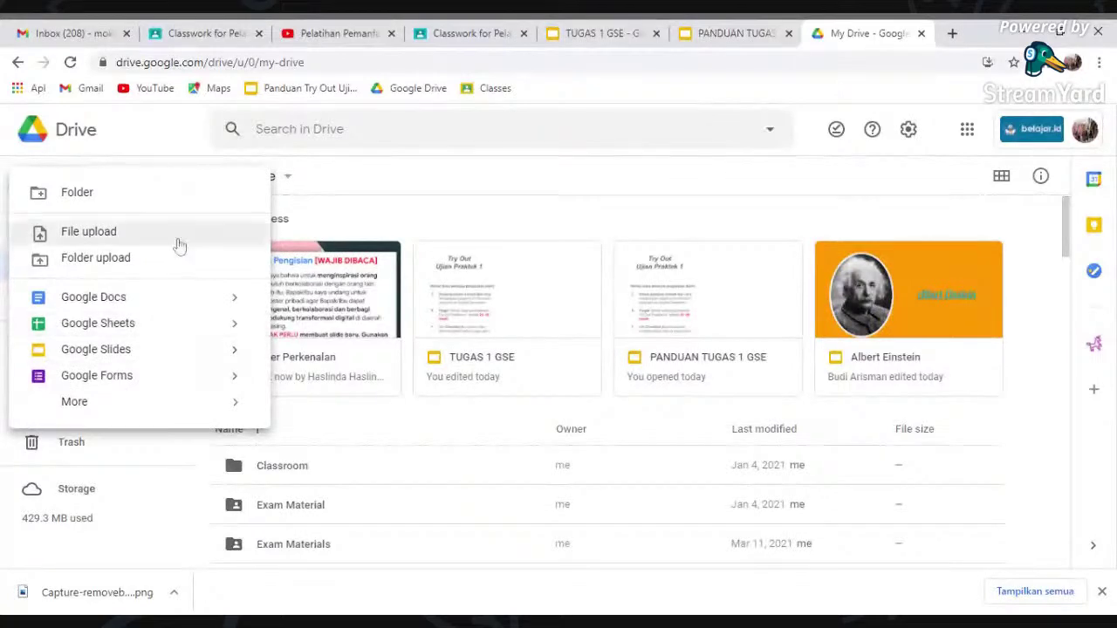
pyautogui.click(96, 194)
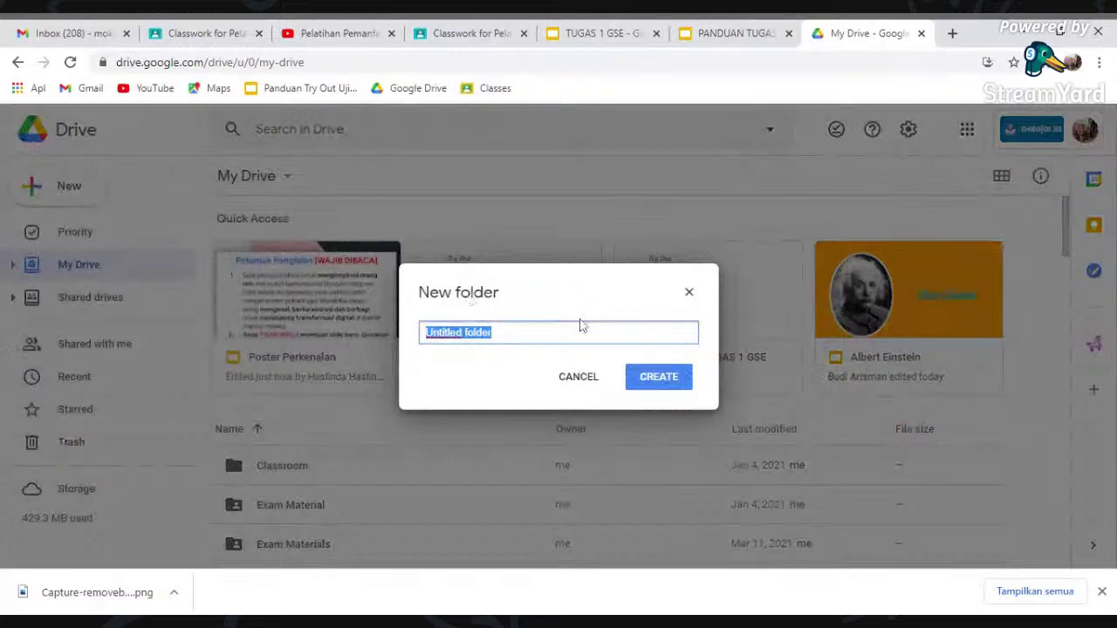
pyautogui.write('Pelatihan ')
pyautogui.write('DIKE')
pyautogui.press('BackSpace')
pyautogui.press('BackSpace')
pyautogui.press('BackSpace')
pyautogui.press('BackSpace')
pyautogui.write('GWE')
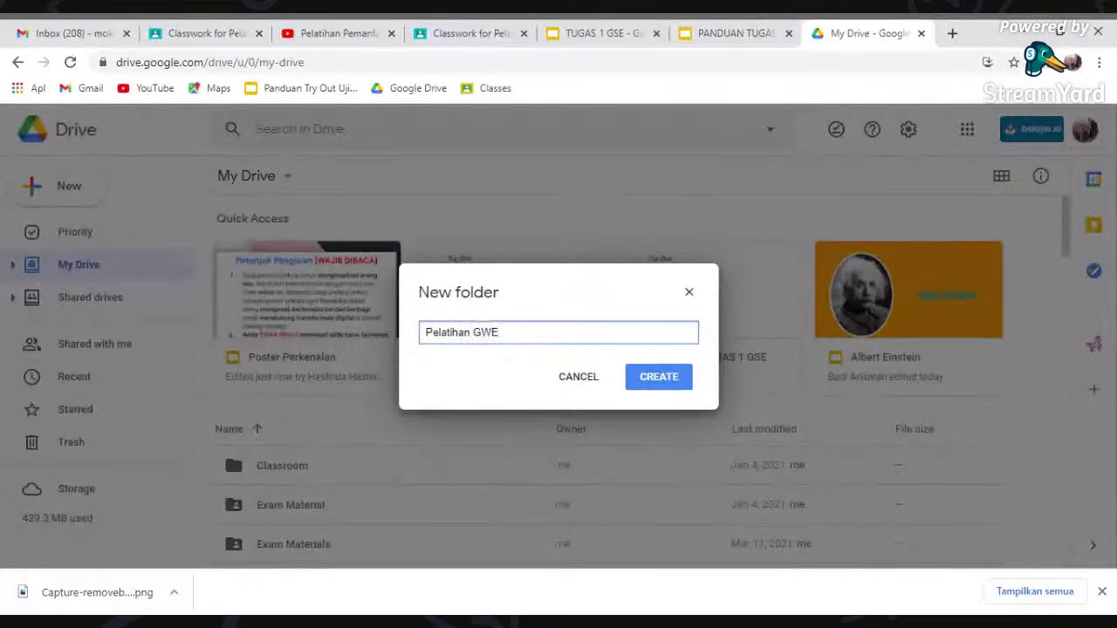
pyautogui.click(671, 384)
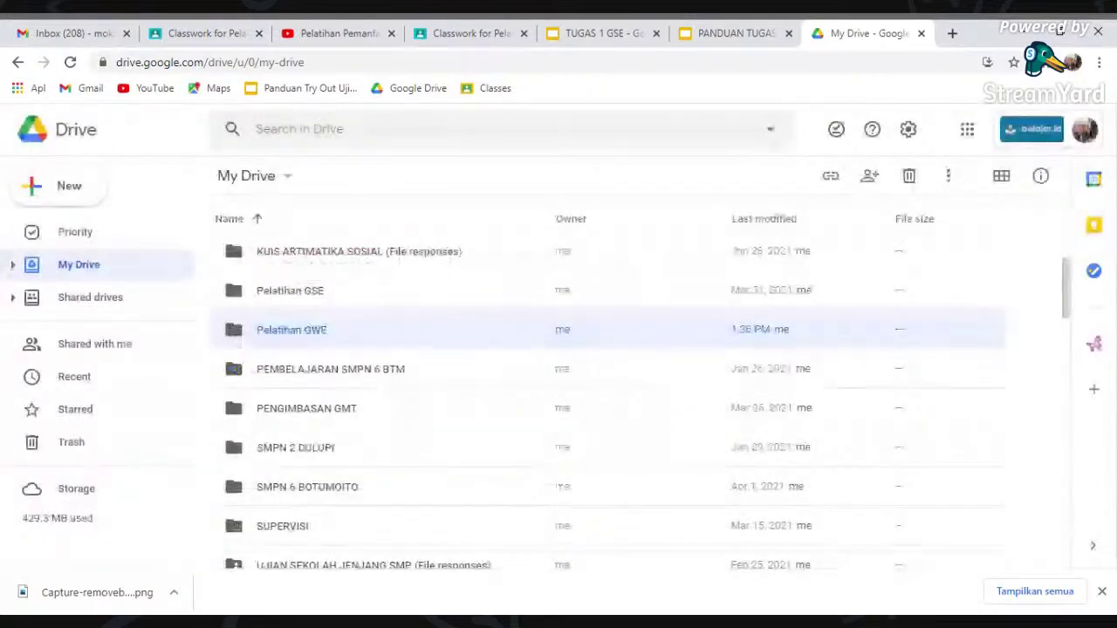
# - Check the TUGAS 1 GSE tabs, then scroll to the Pelatihan GWE folder and open it
pyautogui.doubleClick(296, 335)
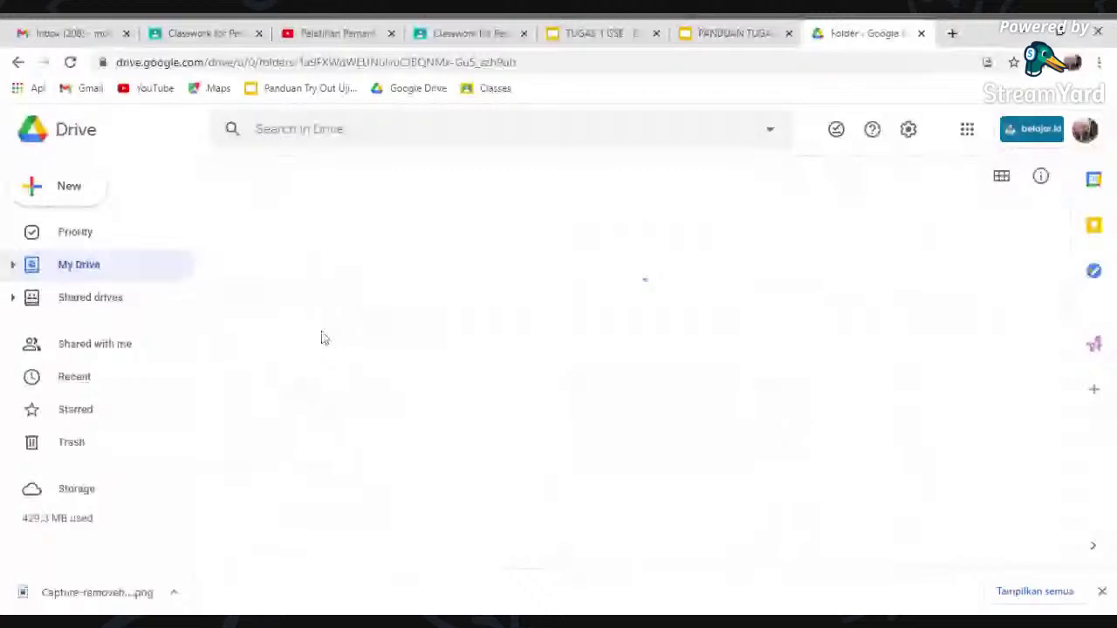
pyautogui.hotkey('ctrl', 'shift', 'Tab')
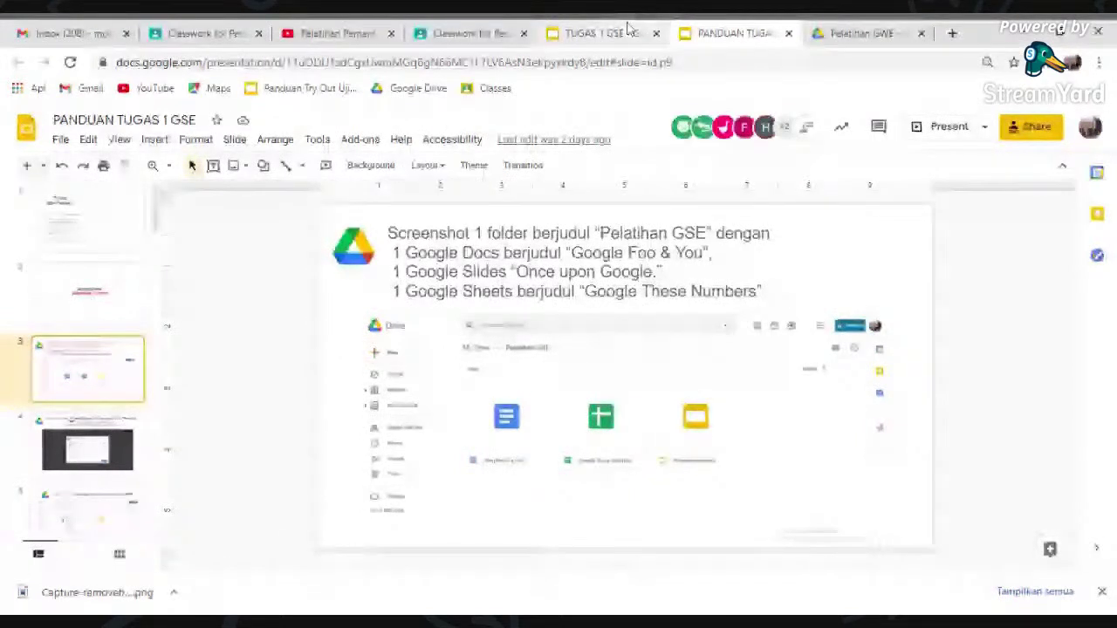
pyautogui.click(602, 33)
pyautogui.click(864, 33)
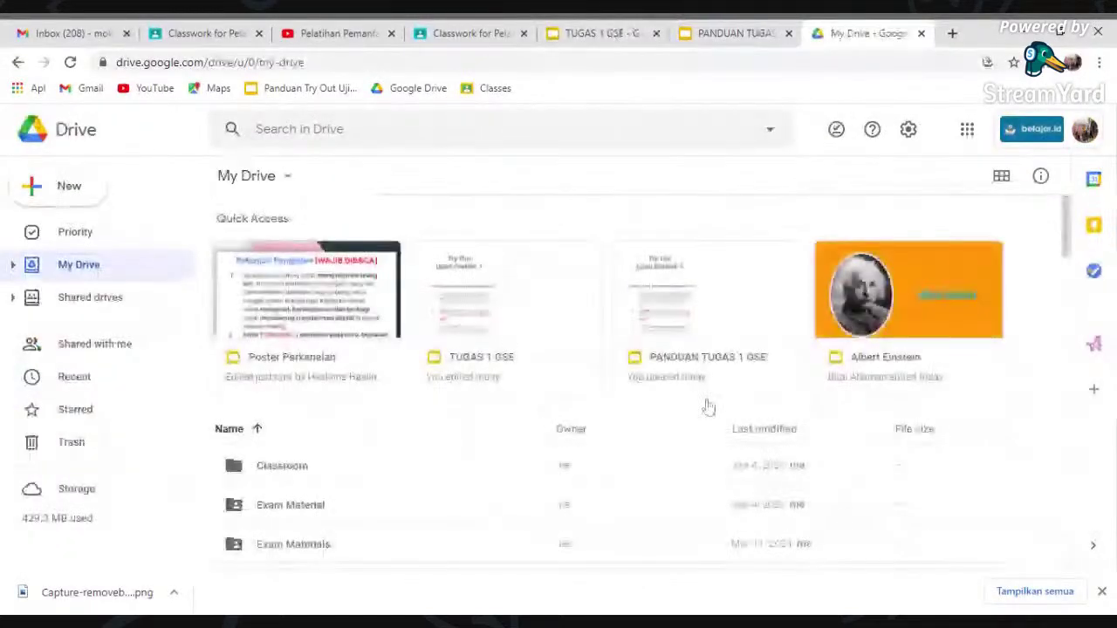
pyautogui.scroll(-3, 1067, 301)
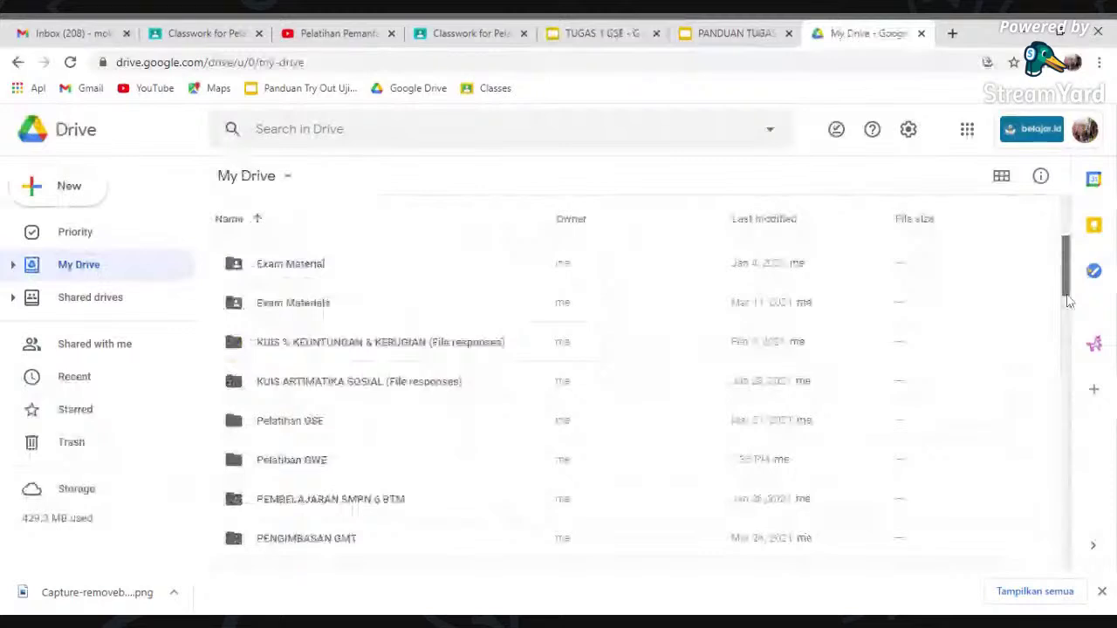
pyautogui.scroll(-1, 1068, 301)
pyautogui.click(314, 398)
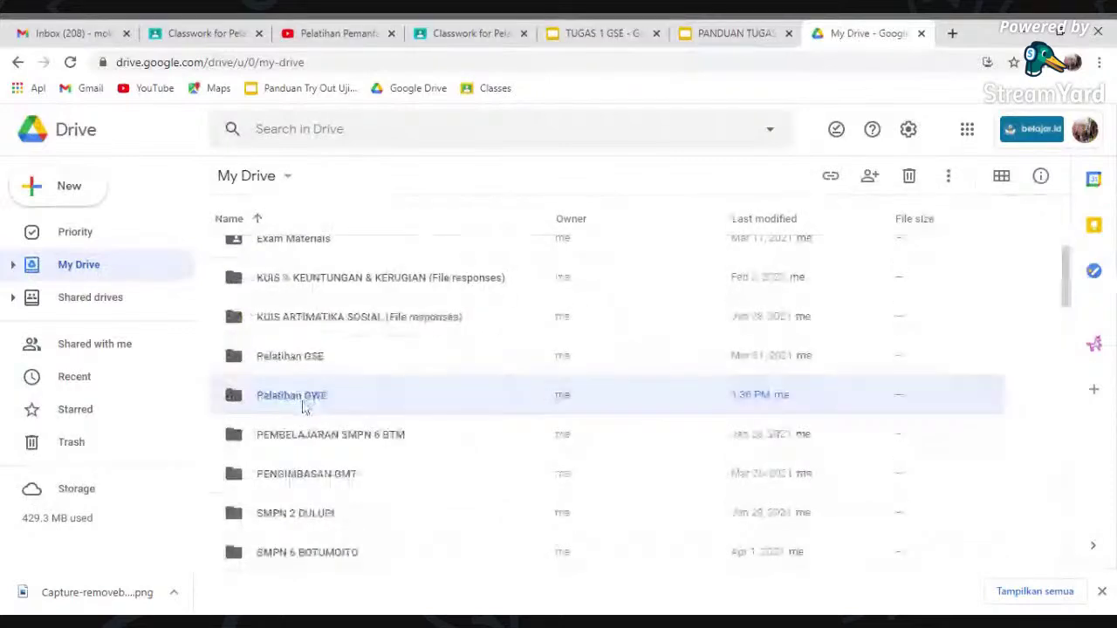
pyautogui.doubleClick(304, 407)
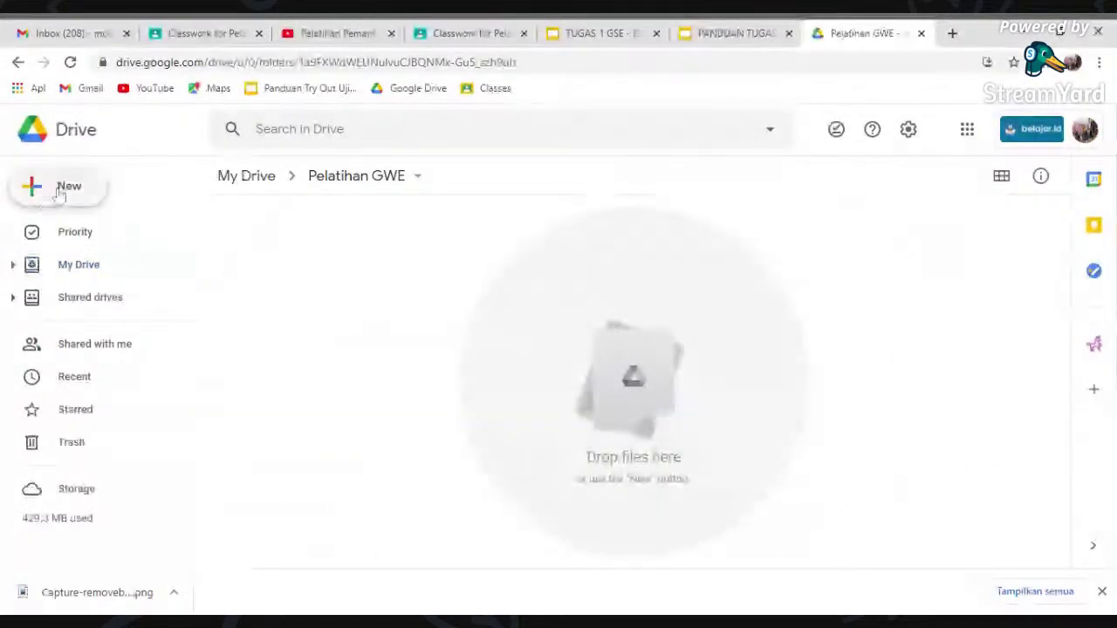
# - Create a new Google Docs document in Pelatihan GWE, then view the PANDUAN TUGAS 1 GSE guide
pyautogui.click(59, 192)
pyautogui.click(122, 296)
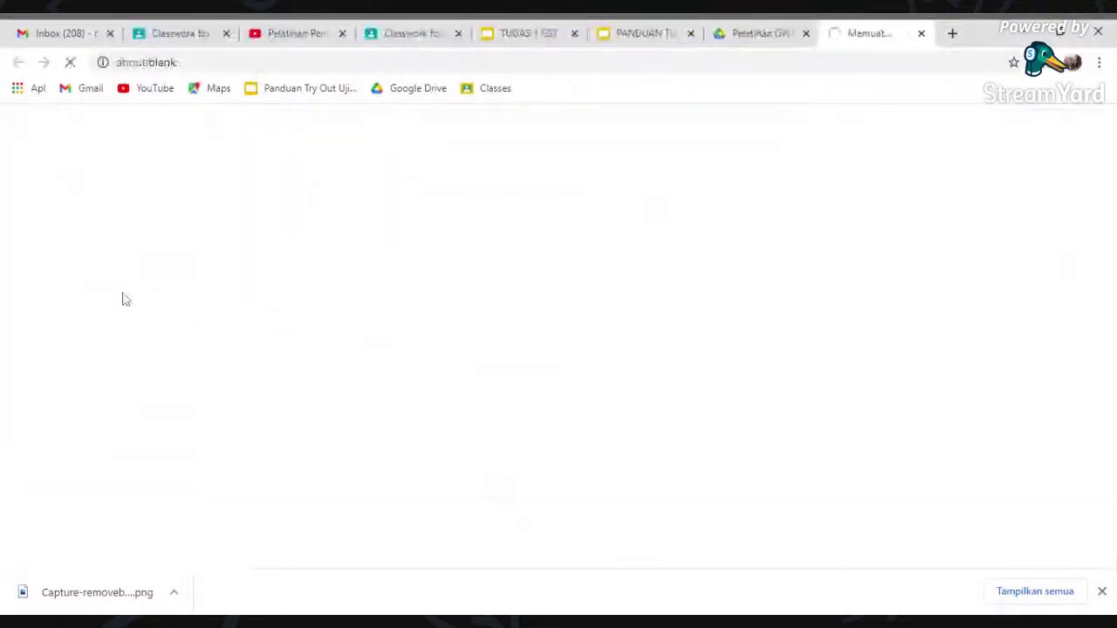
pyautogui.click(648, 40)
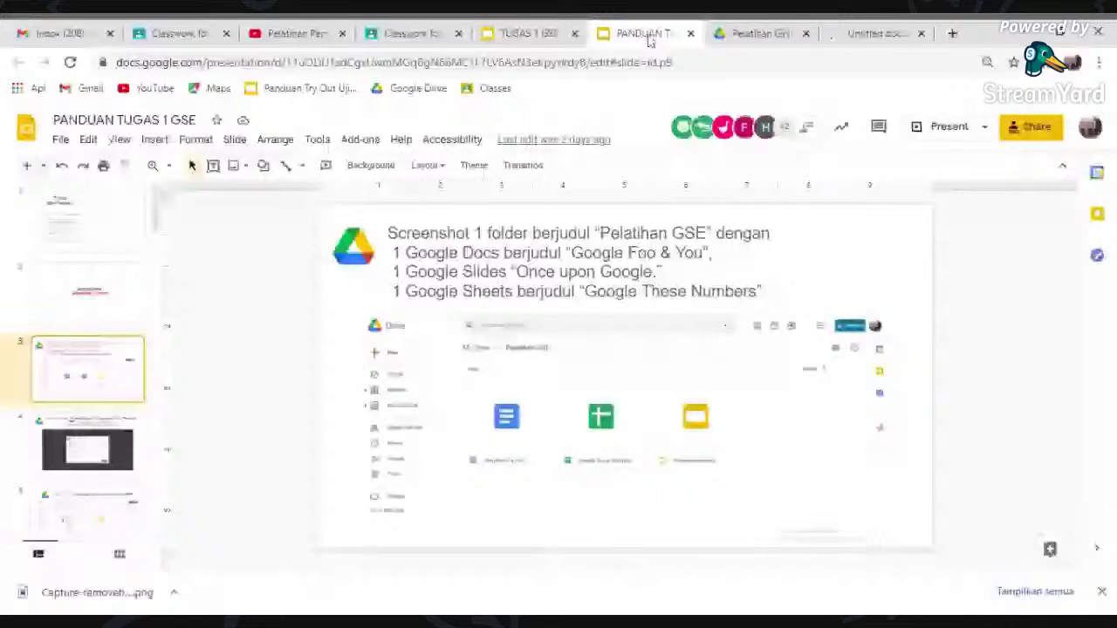
# - Title the new document 'Google Foo & You'
pyautogui.hotkey('ctrl', 'Tab')
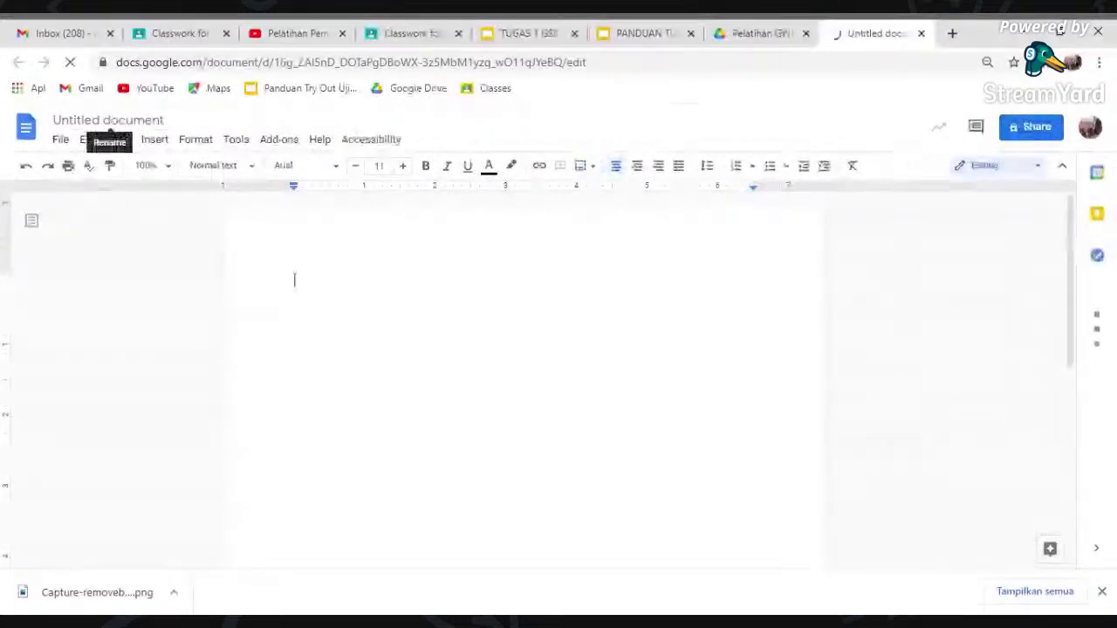
pyautogui.click(109, 122)
pyautogui.write('Googl')
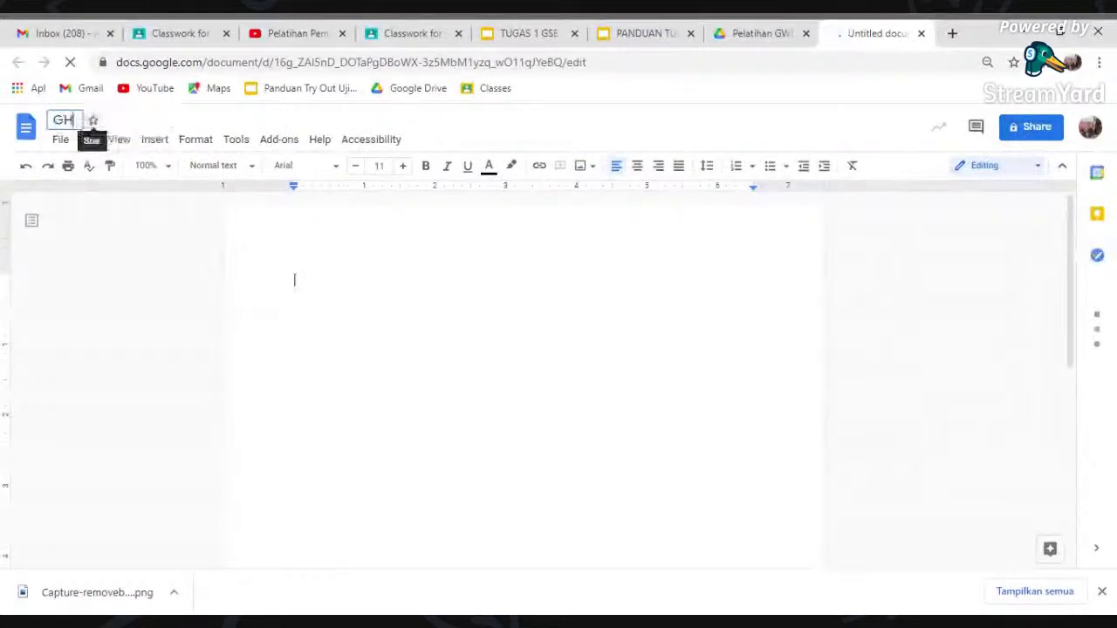
pyautogui.write('e')
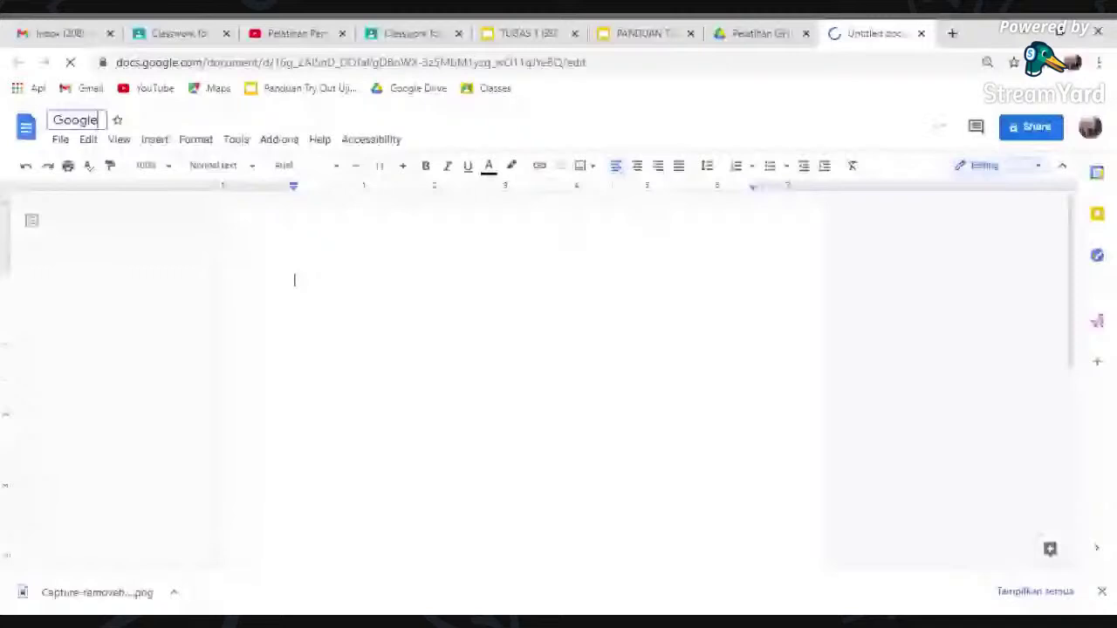
pyautogui.write(' Foo & You')
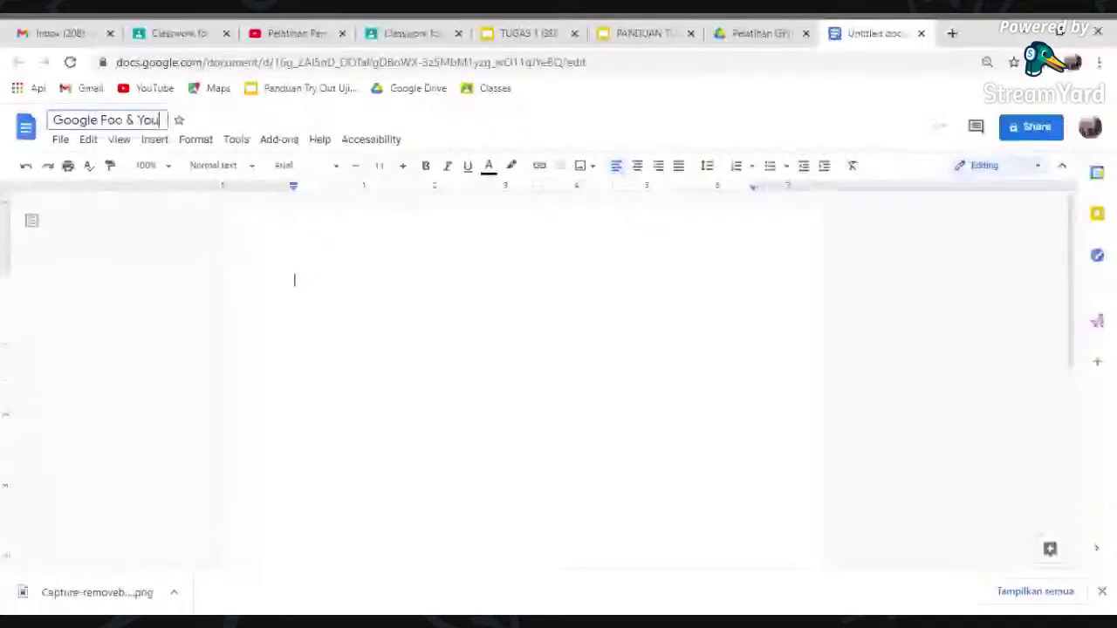
pyautogui.press('Return')
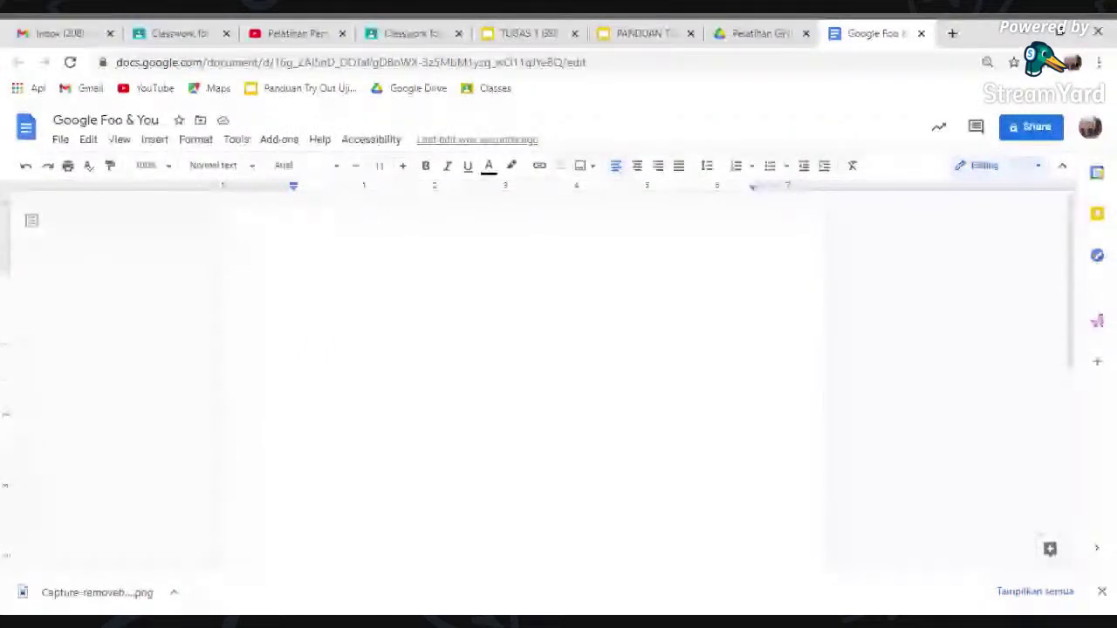
# - Browse the Edit and File menus, then close the document tab
pyautogui.click(88, 140)
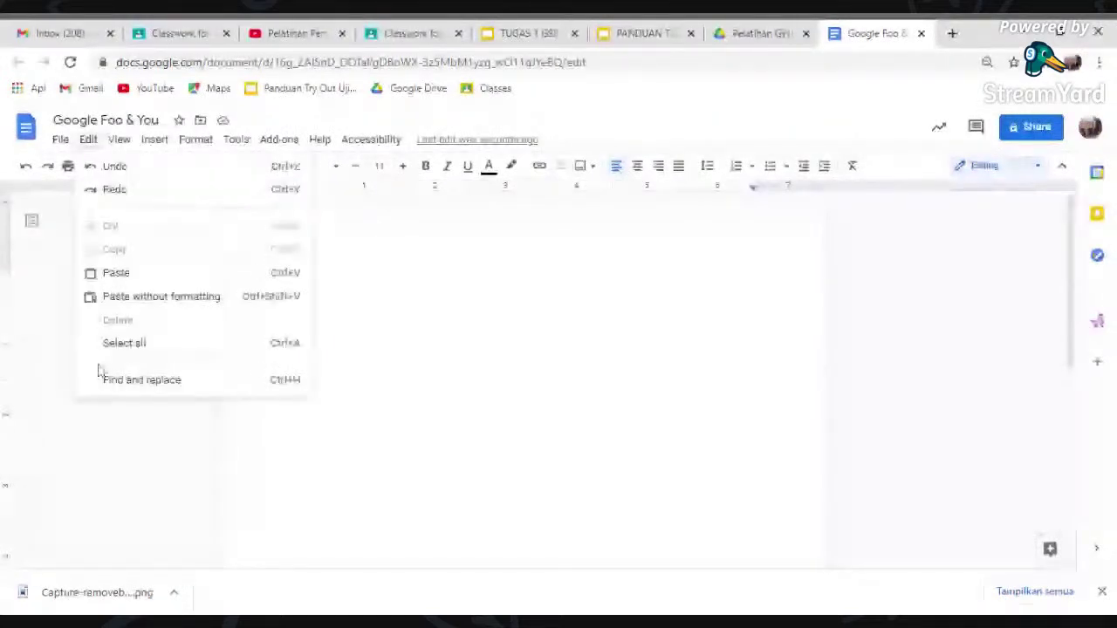
pyautogui.click(62, 145)
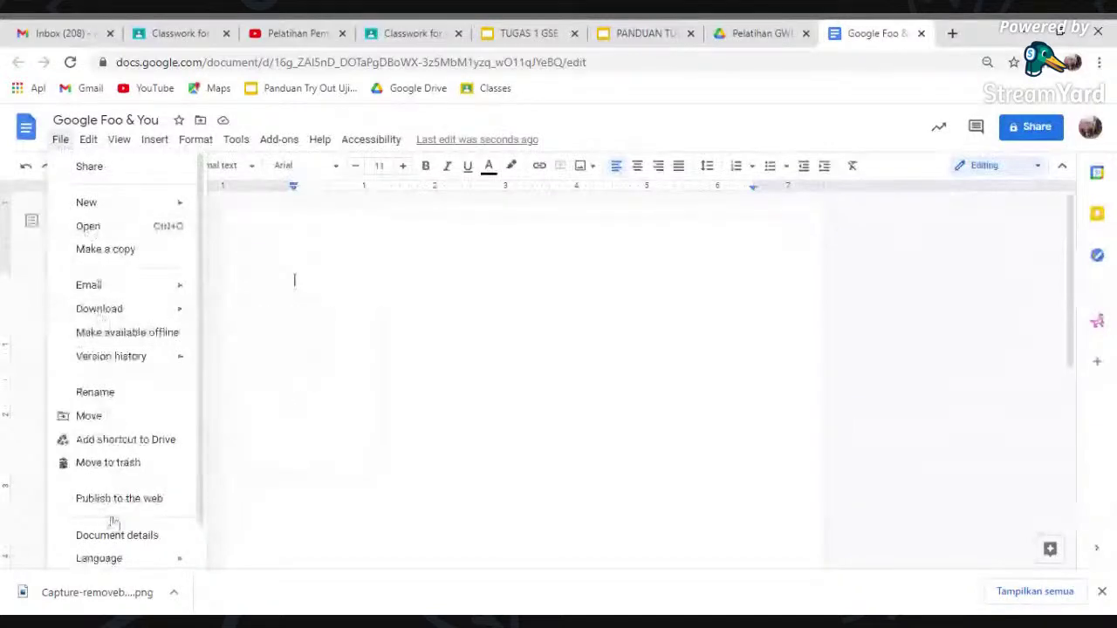
pyautogui.press('Escape')
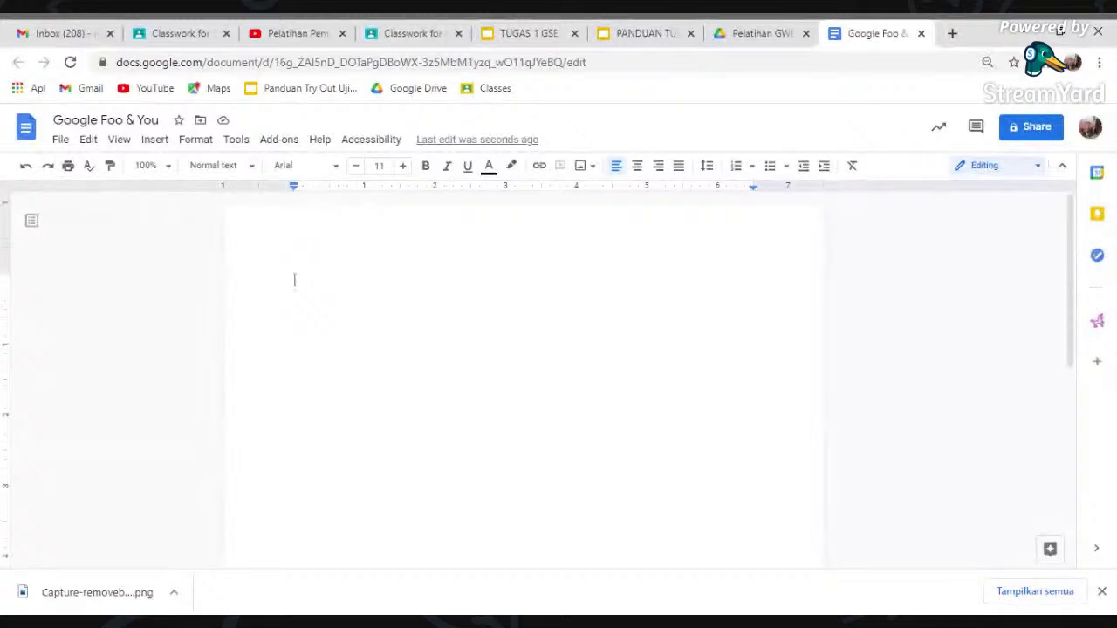
pyautogui.hotkey('ctrl', 'w')
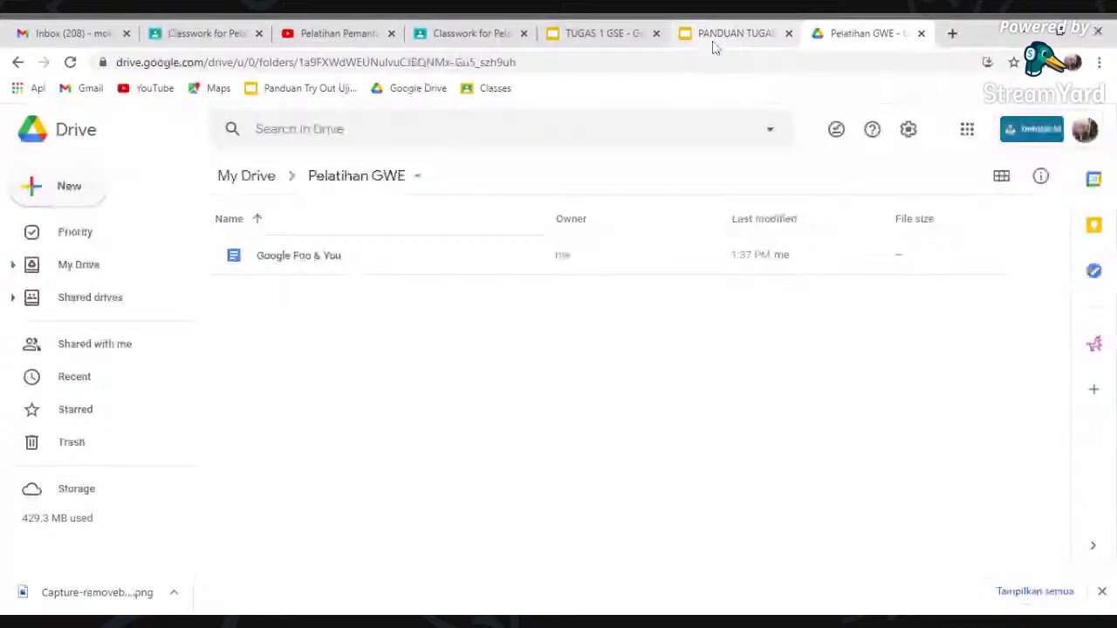
# - After checking the task guide tabs, create a new Google Slides presentation in Pelatihan GWE
pyautogui.click(714, 36)
pyautogui.click(630, 35)
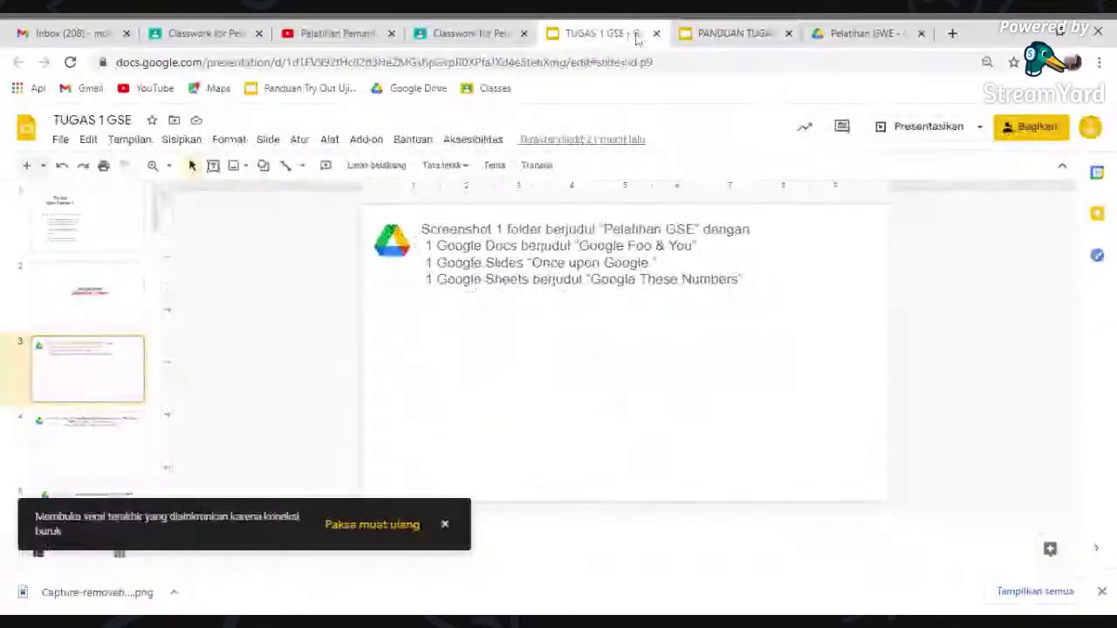
pyautogui.click(729, 35)
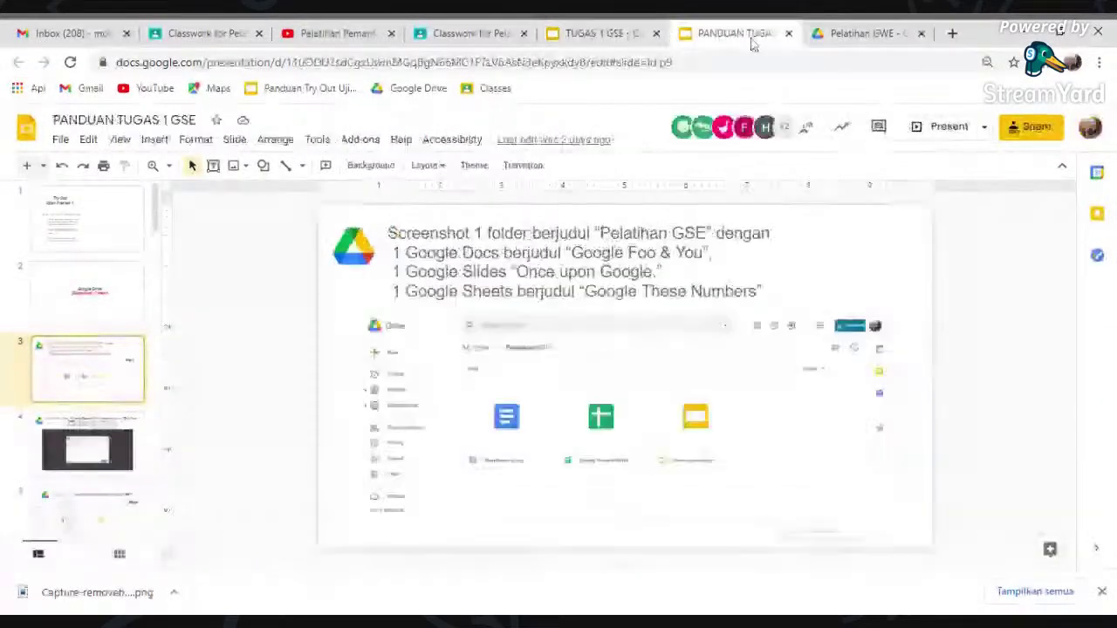
pyautogui.click(846, 35)
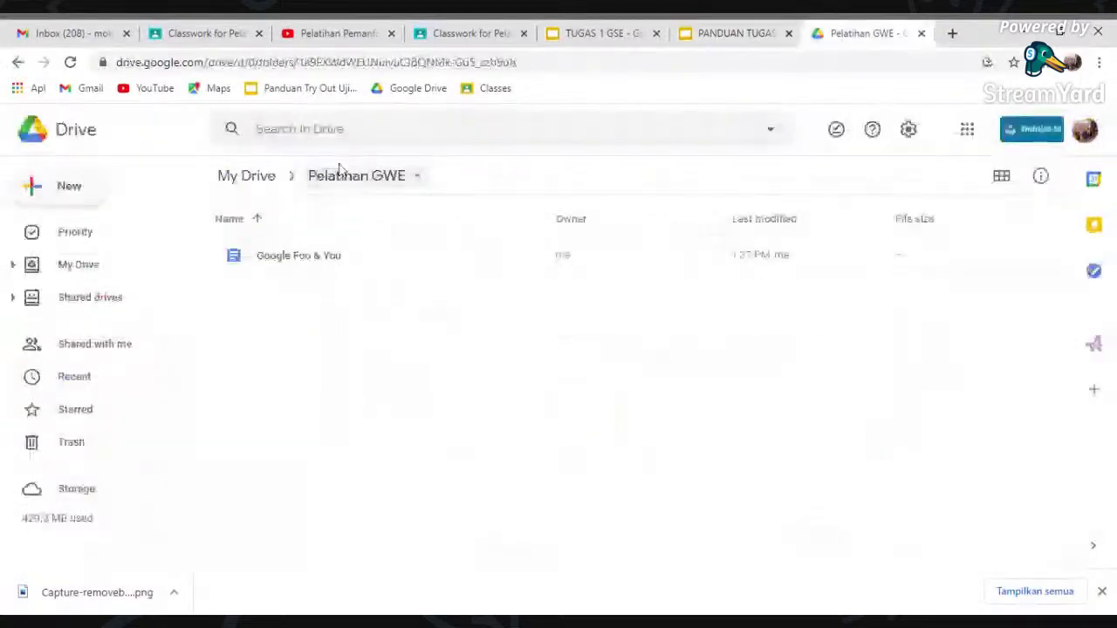
pyautogui.click(69, 186)
pyautogui.click(124, 351)
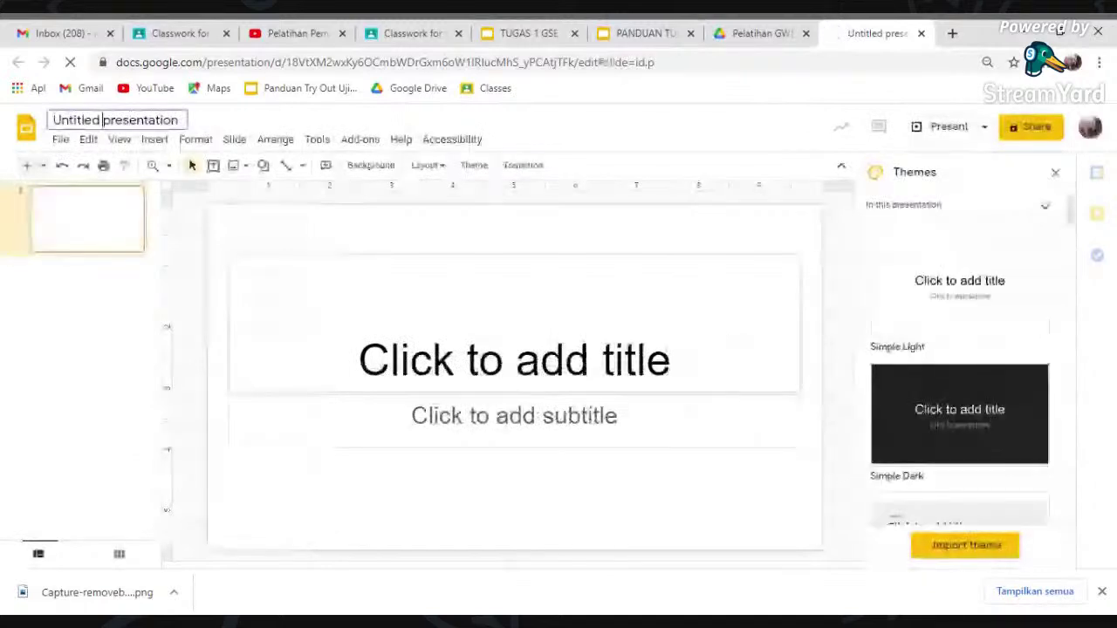
# - Title the presentation 'Once Upon Google' and close its tab
pyautogui.click(102, 119)
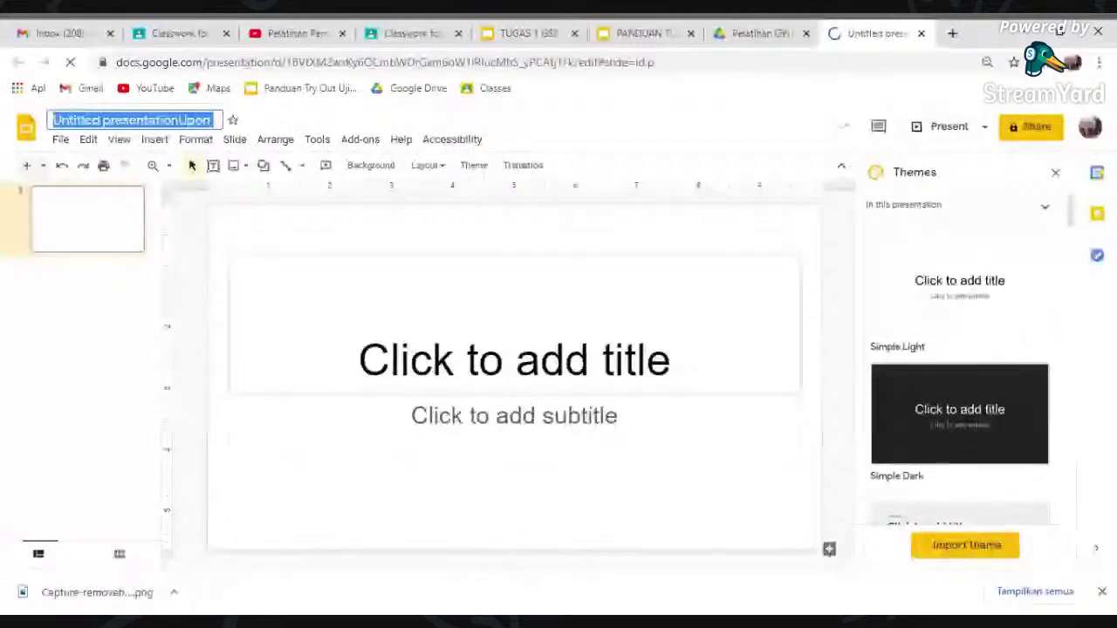
pyautogui.write('Once')
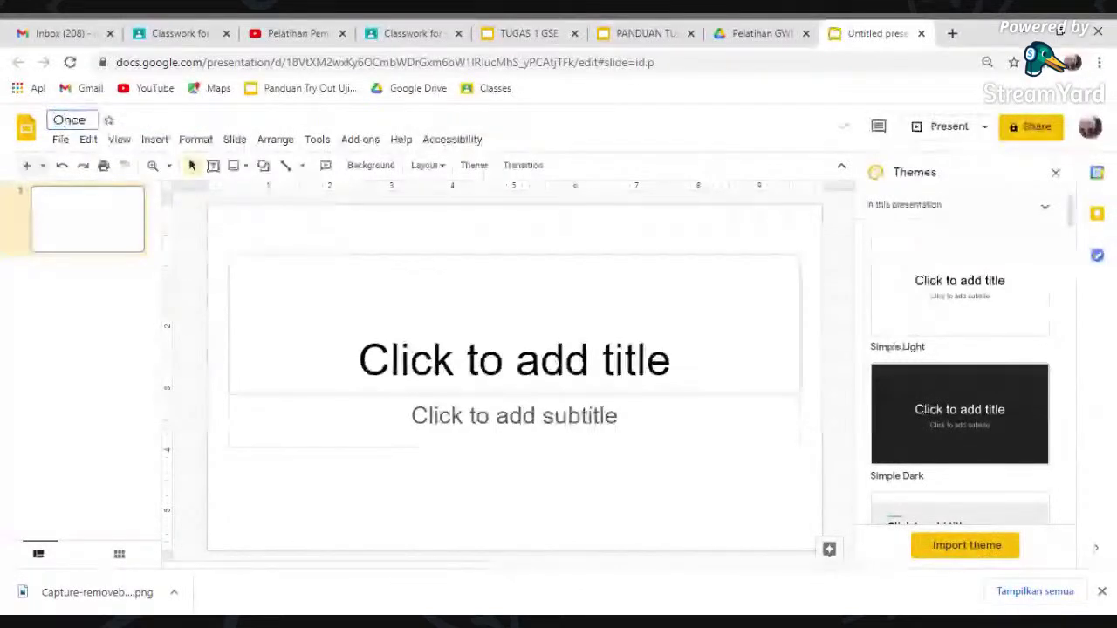
pyautogui.write(' Upon Google')
pyautogui.press('Return')
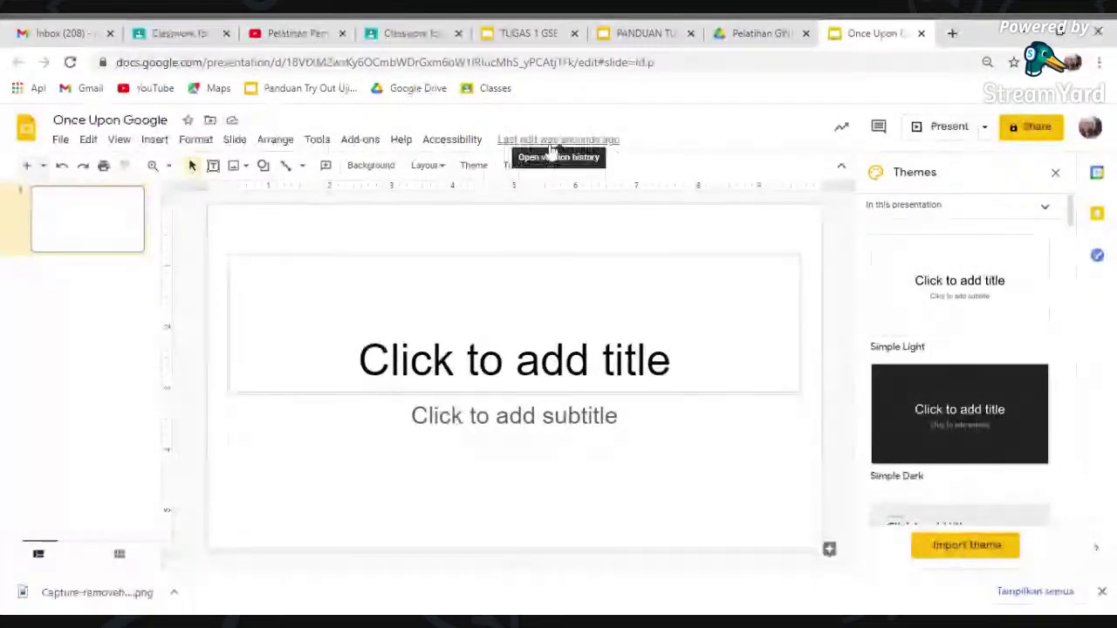
pyautogui.click(920, 33)
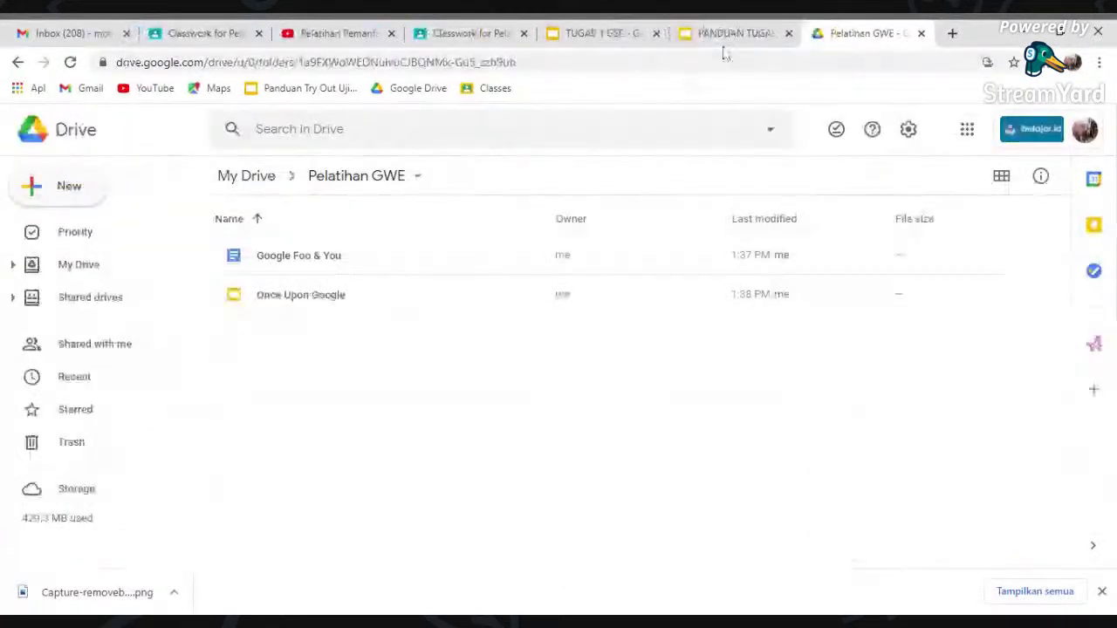
# - After checking the PANDUAN guide, create a new Google Sheets spreadsheet in Pelatihan GWE
pyautogui.click(729, 34)
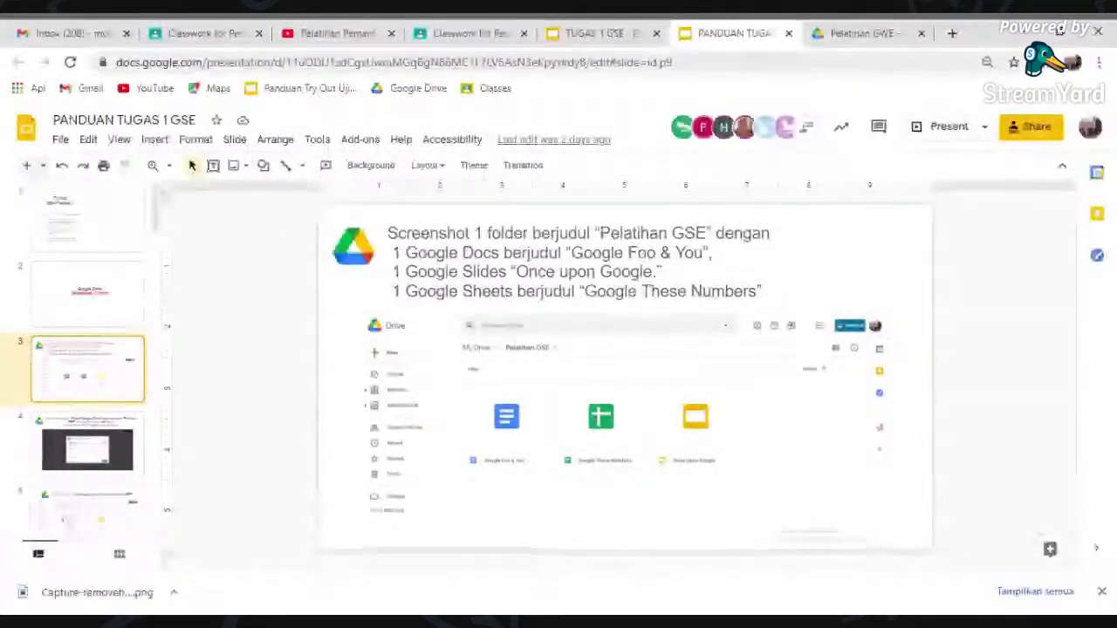
pyautogui.click(863, 34)
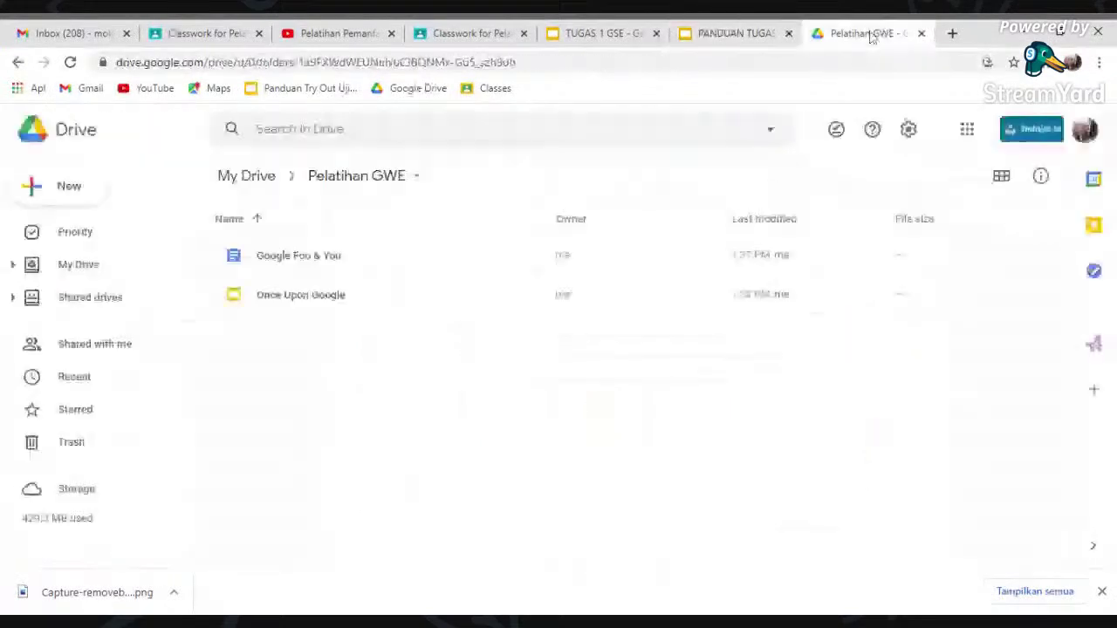
pyautogui.click(84, 194)
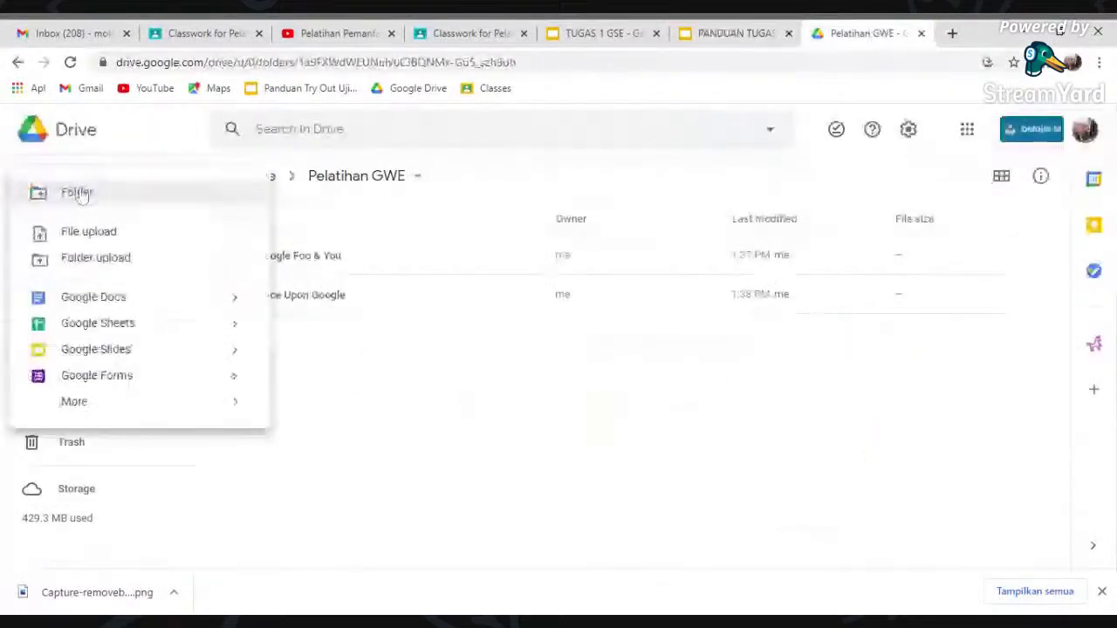
pyautogui.click(140, 329)
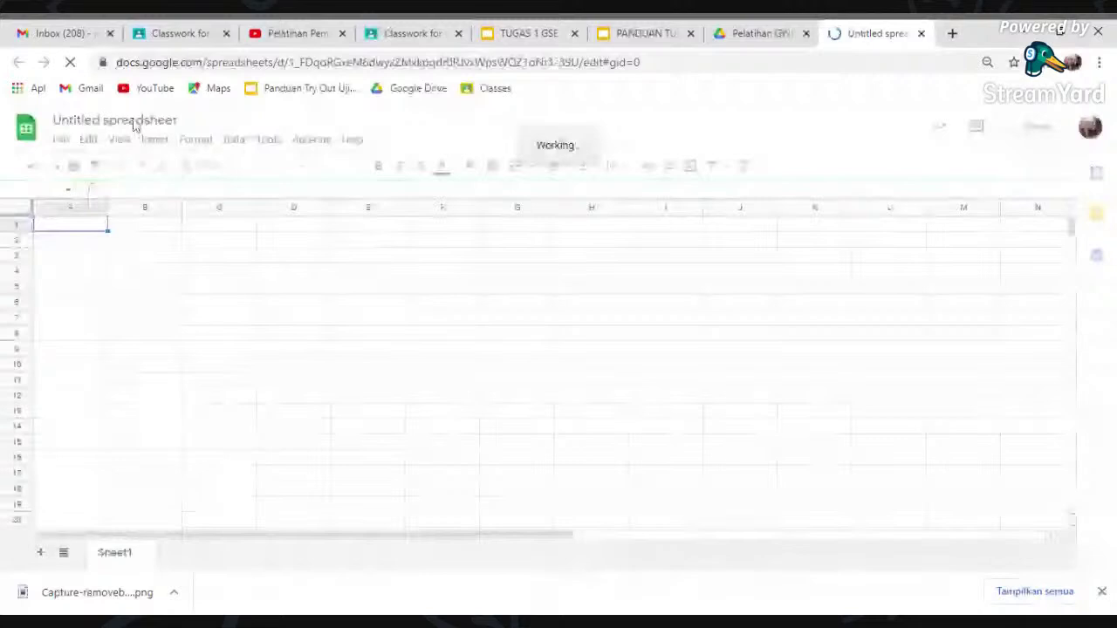
# - Rename the untitled spreadsheet to 'Google These Number', correcting the mistyped first attempt
pyautogui.click(134, 126)
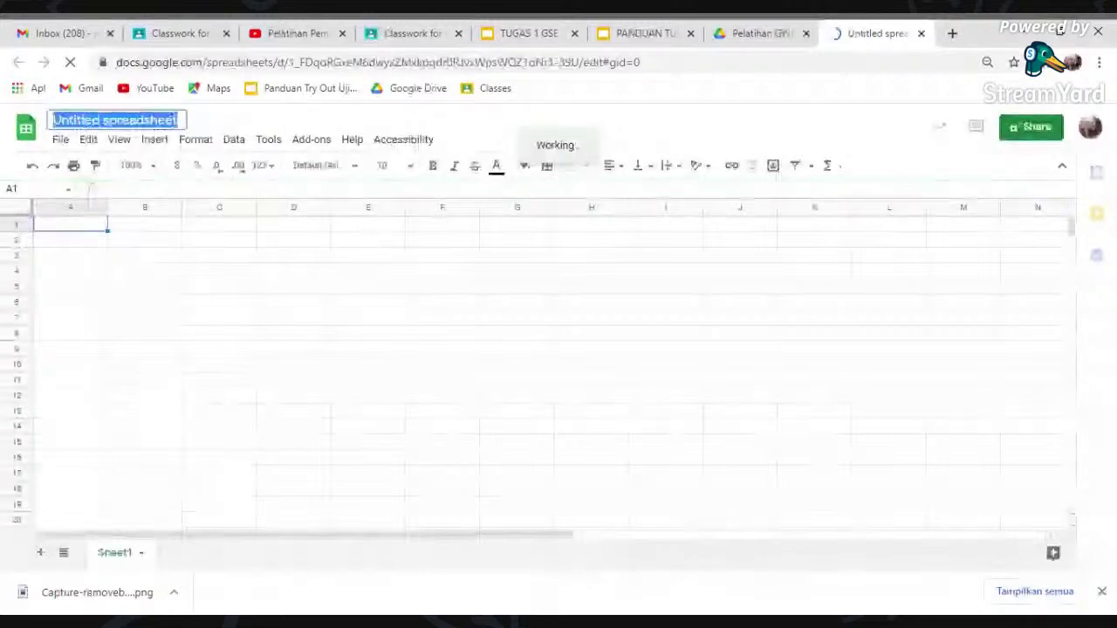
pyautogui.write('Gogle')
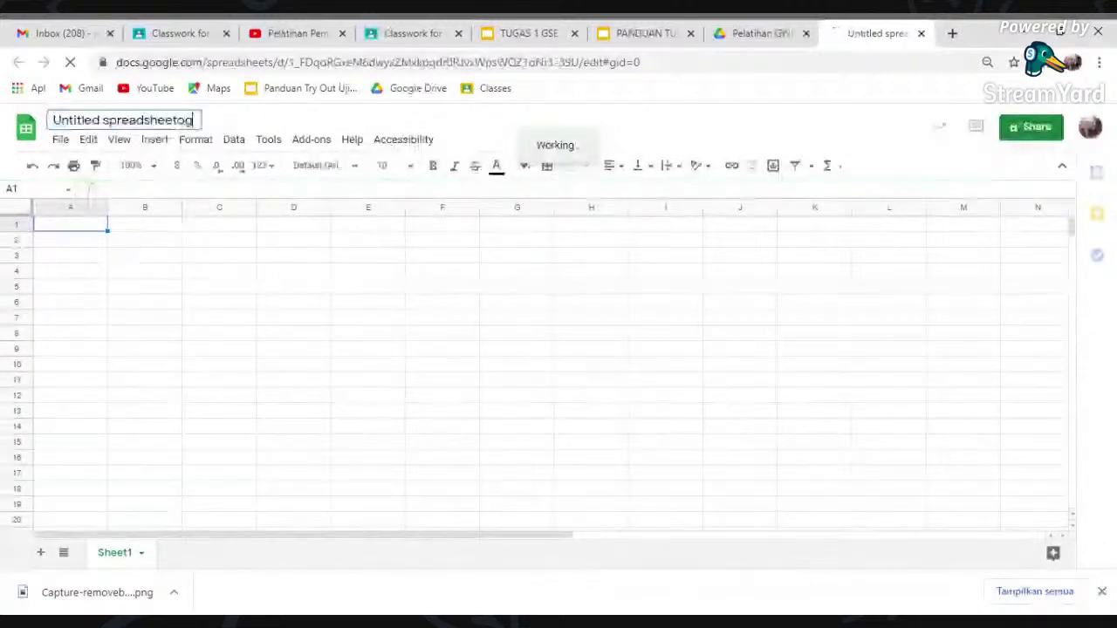
pyautogui.hotkey('ctrl', 'shift', 'Left')
pyautogui.hotkey('ctrl', 'shift', 'Left')
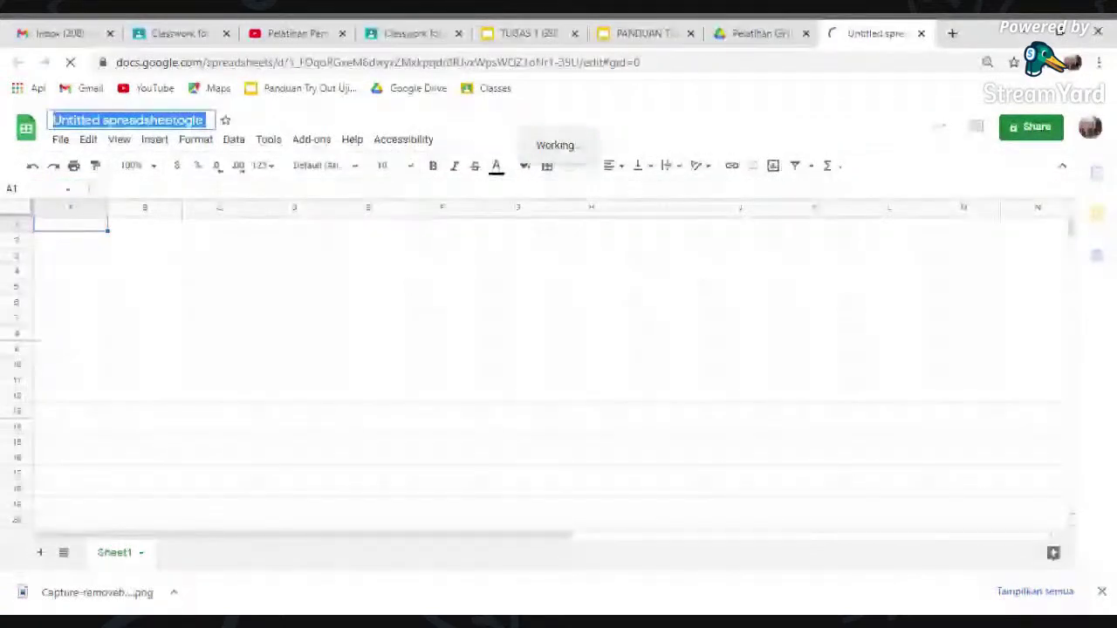
pyautogui.write('Google These N')
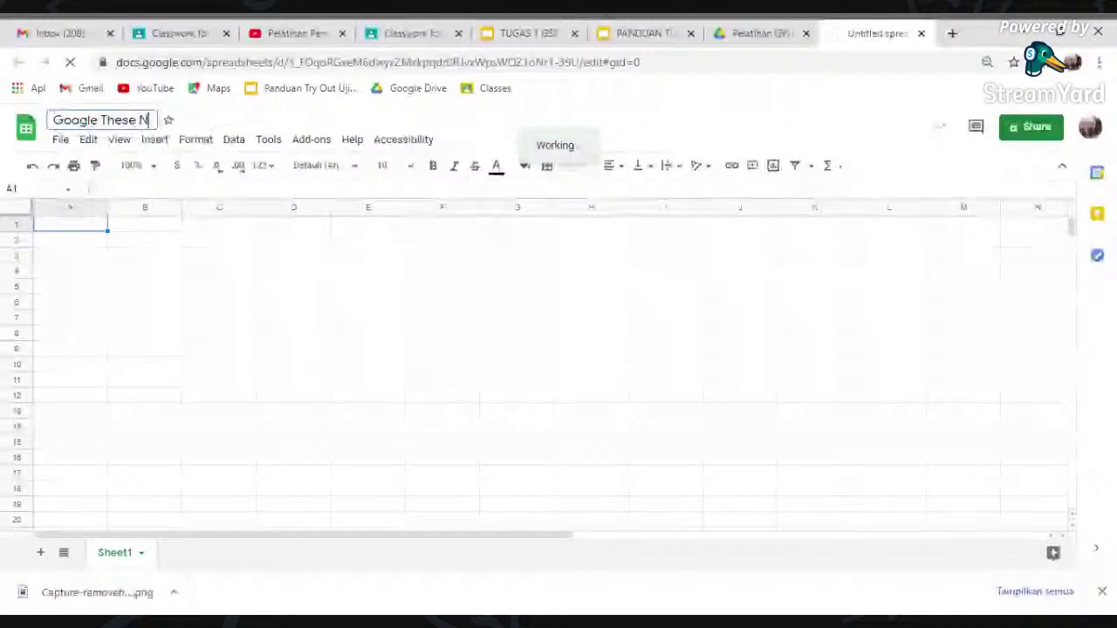
pyautogui.write('umber')
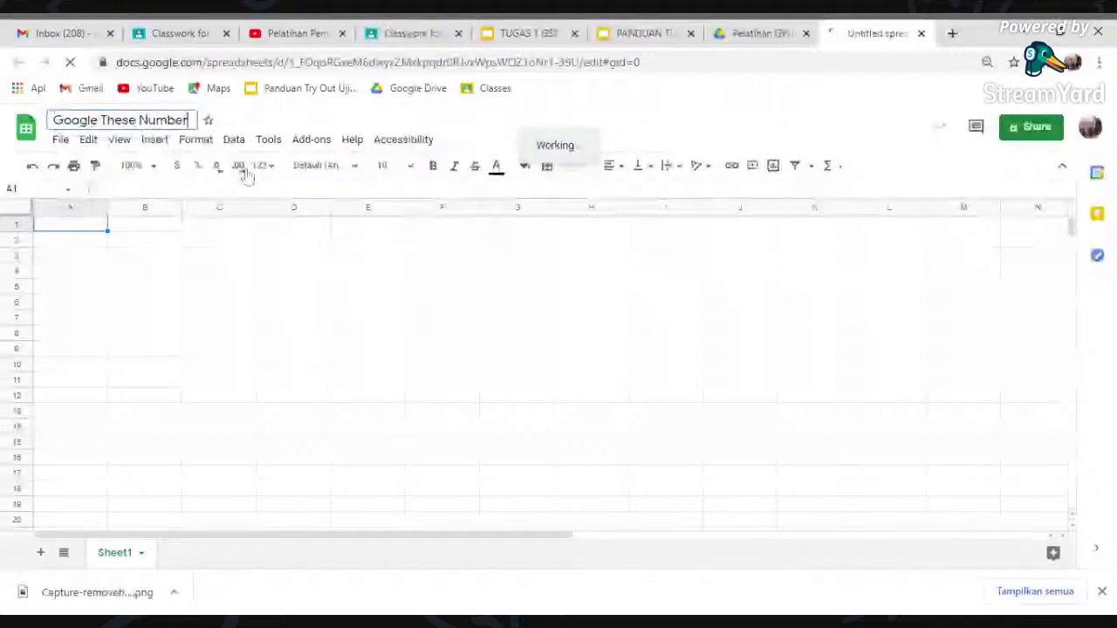
pyautogui.press('Return')
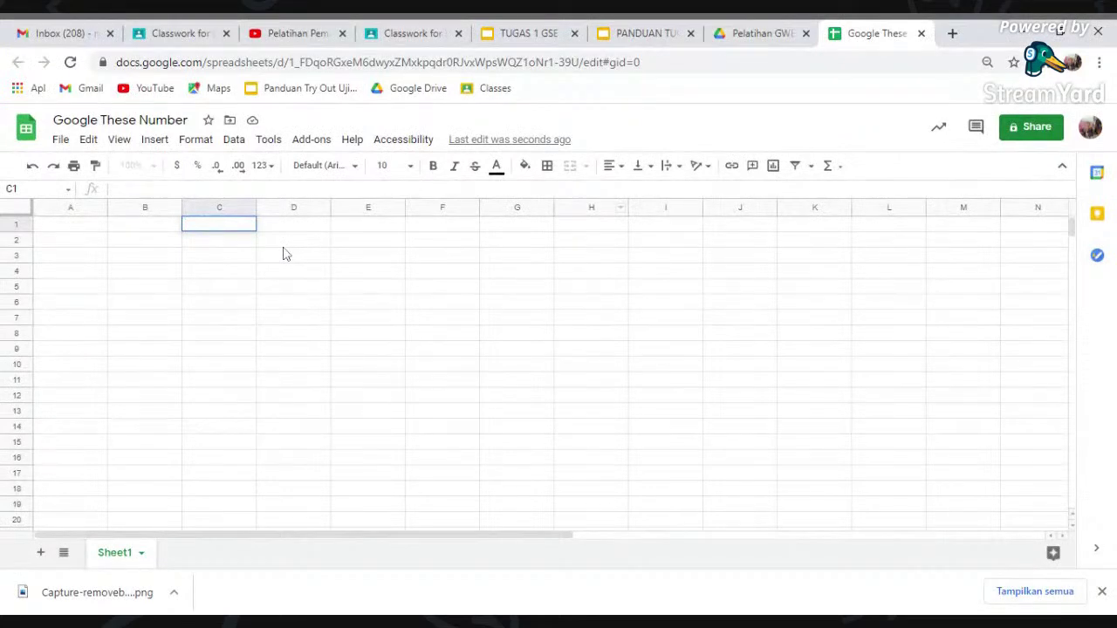
# - Close the spreadsheet with nothing entered, returning to the Pelatihan GWE folder
pyautogui.press('Return')
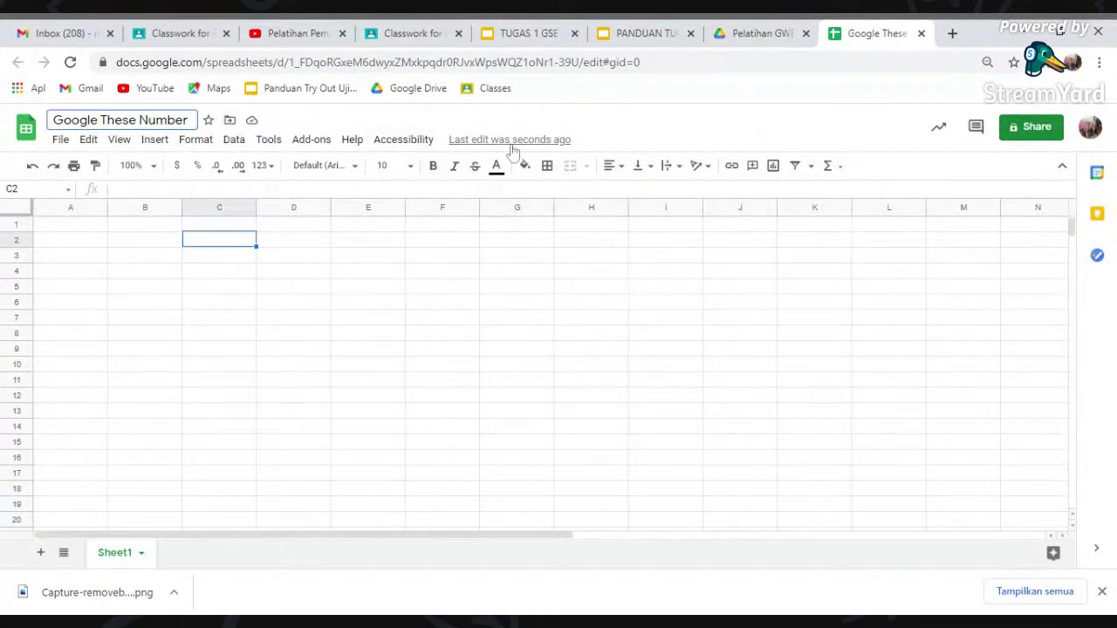
pyautogui.doubleClick(549, 276)
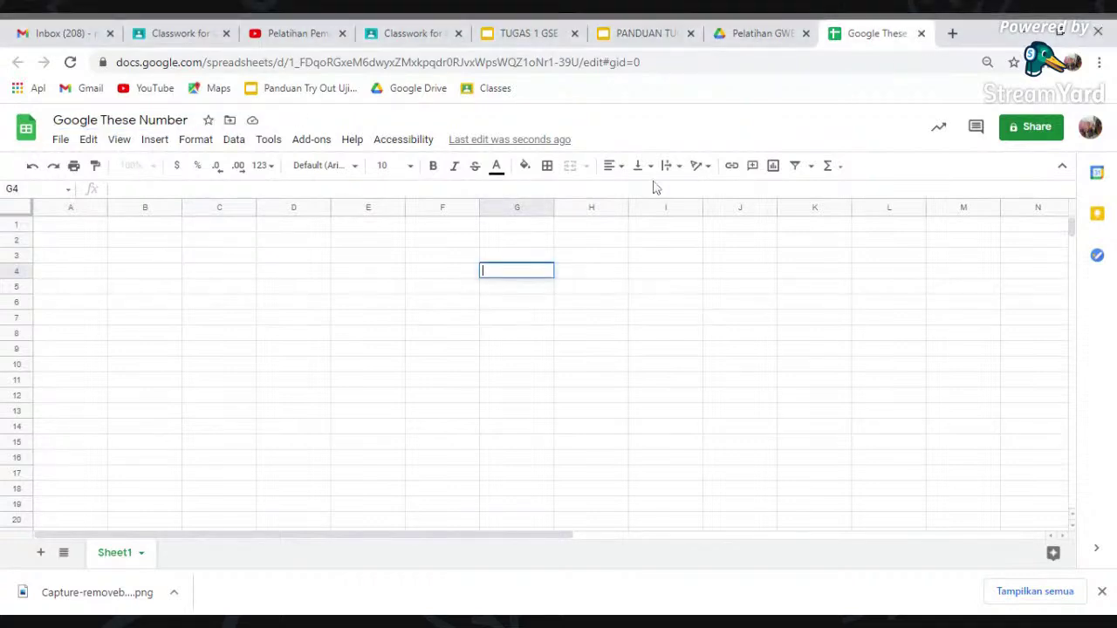
pyautogui.hotkey('ctrl', 'w')
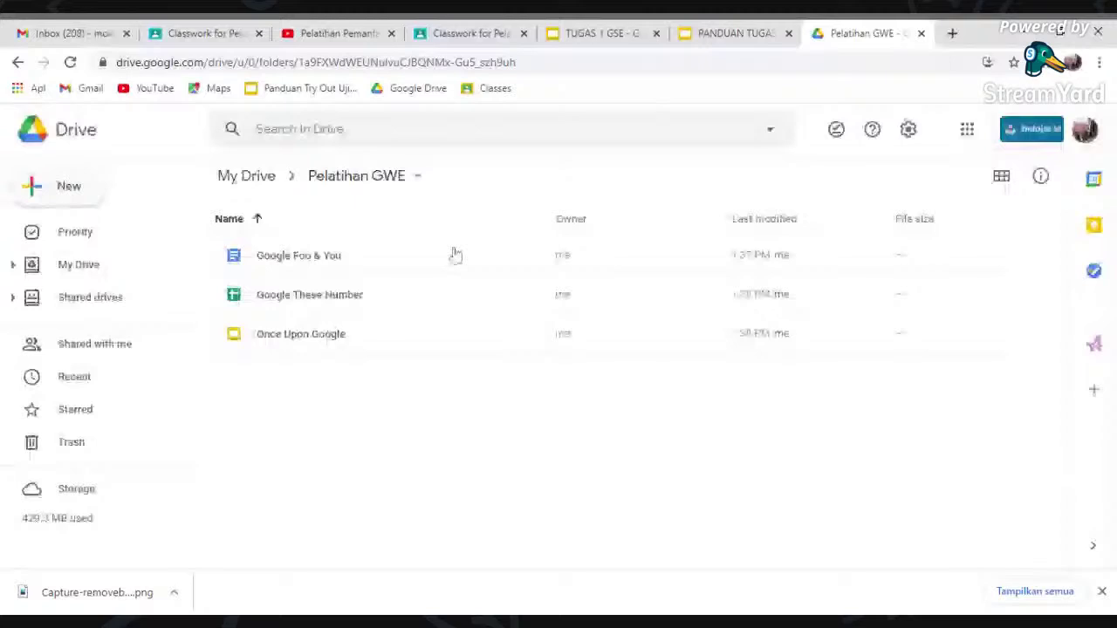
# - Show the Pelatihan GWE folder's three files in grid view and check it against the guide's example
pyautogui.click(1001, 175)
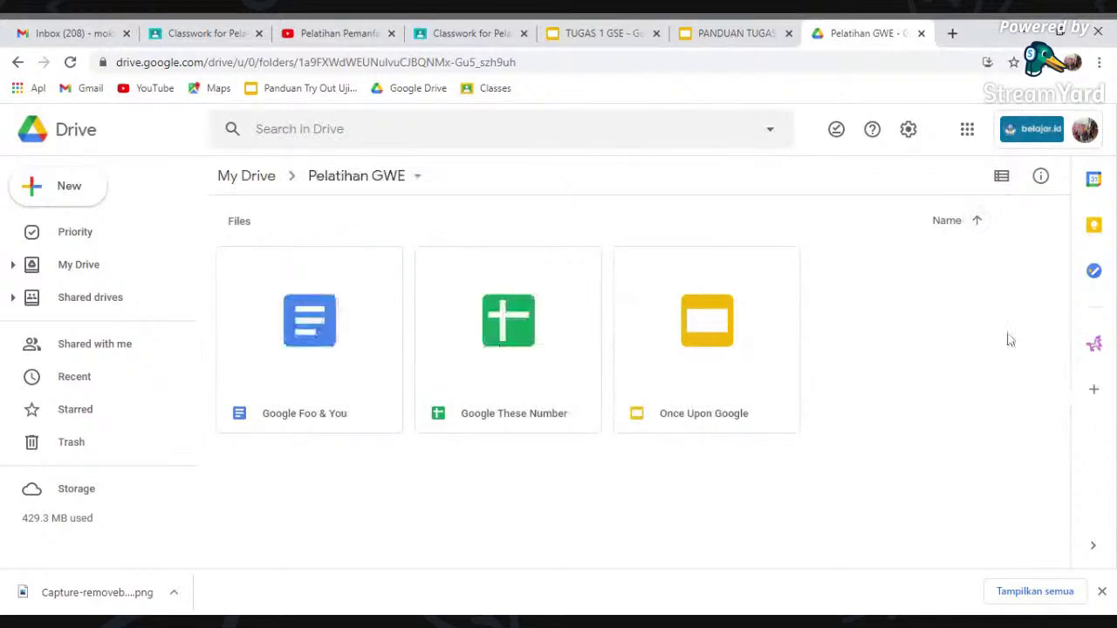
pyautogui.click(729, 42)
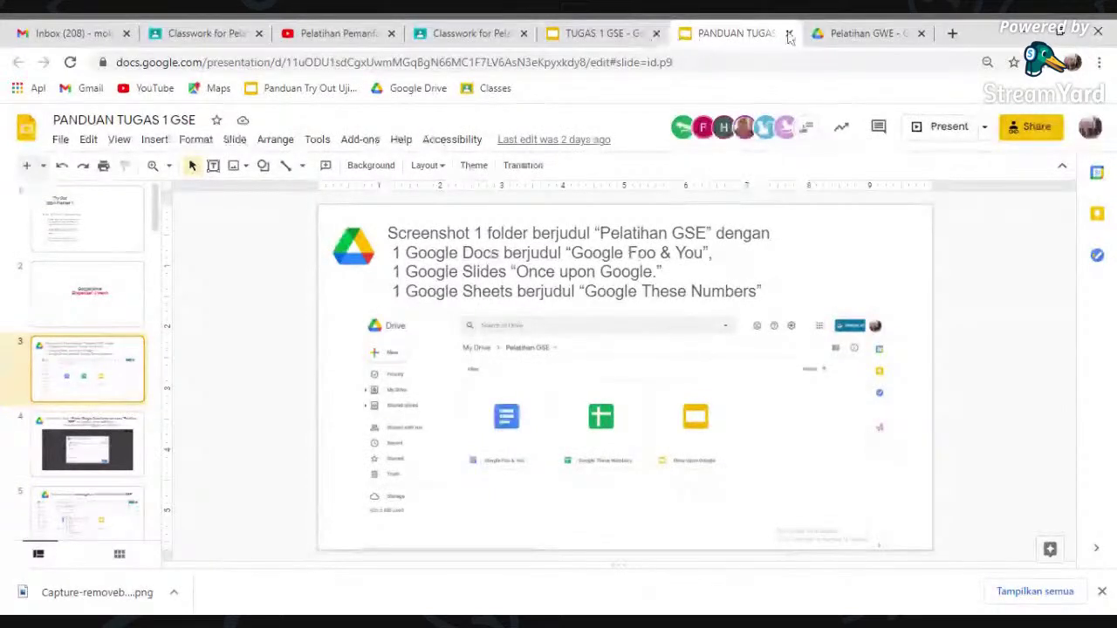
pyautogui.click(828, 35)
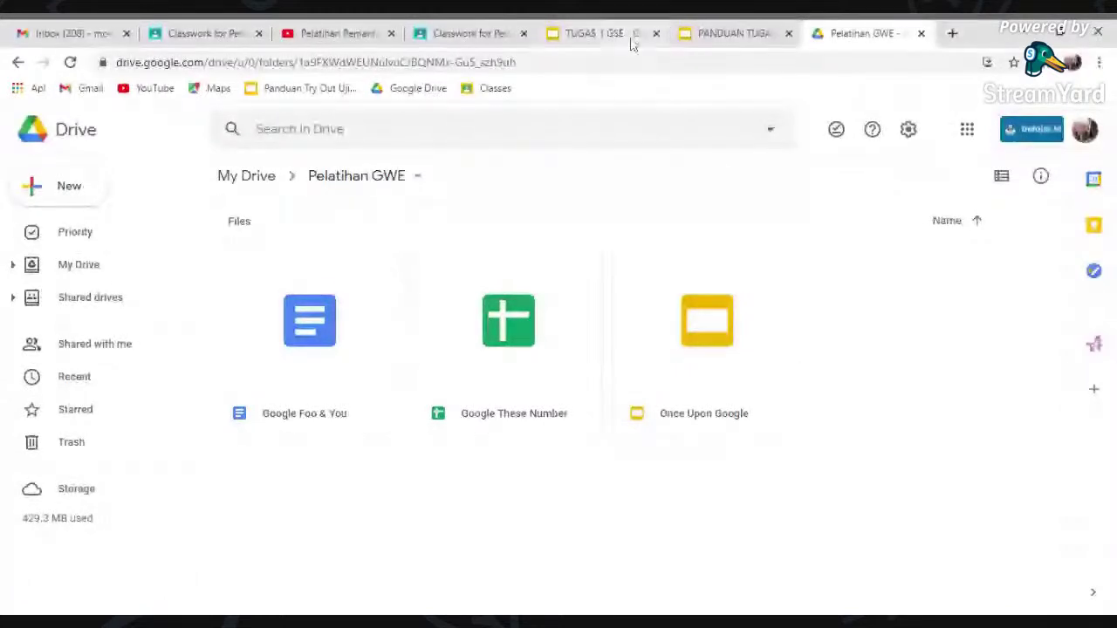
# - Paste the folder screenshot onto slide 3 of TUGAS 1 GSE and start cropping it
pyautogui.click(593, 33)
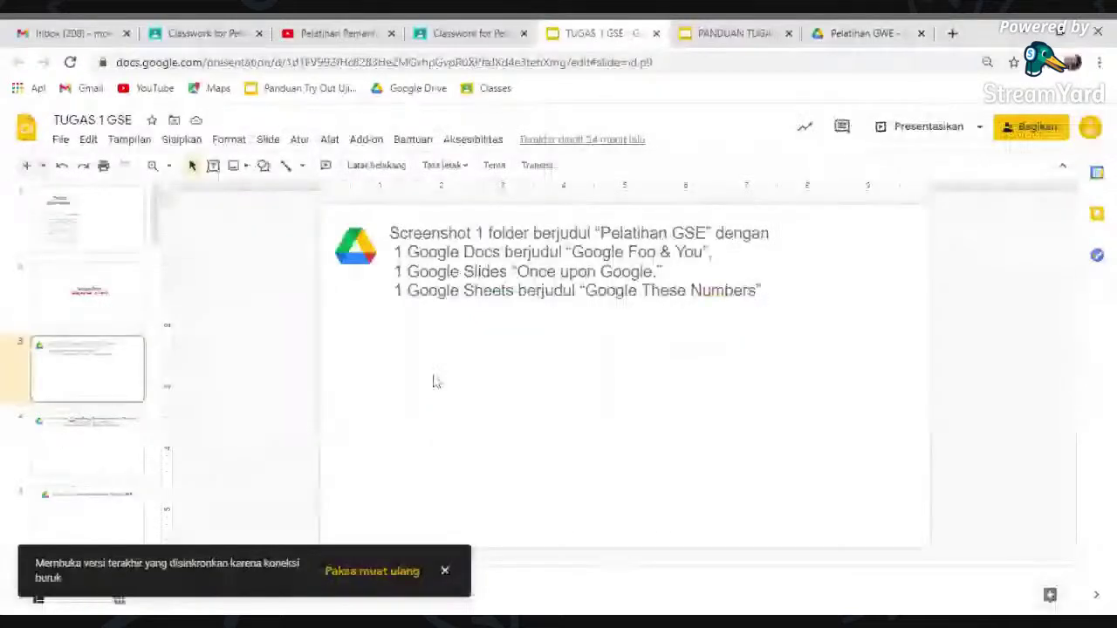
pyautogui.hotkey('ctrl', 'v')
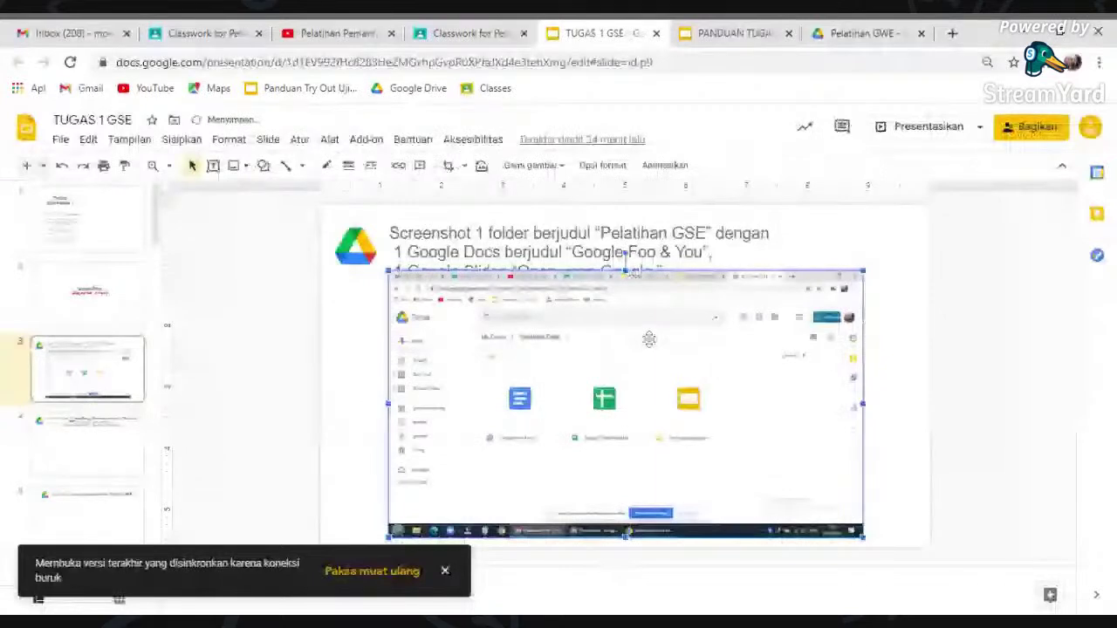
pyautogui.doubleClick(648, 339)
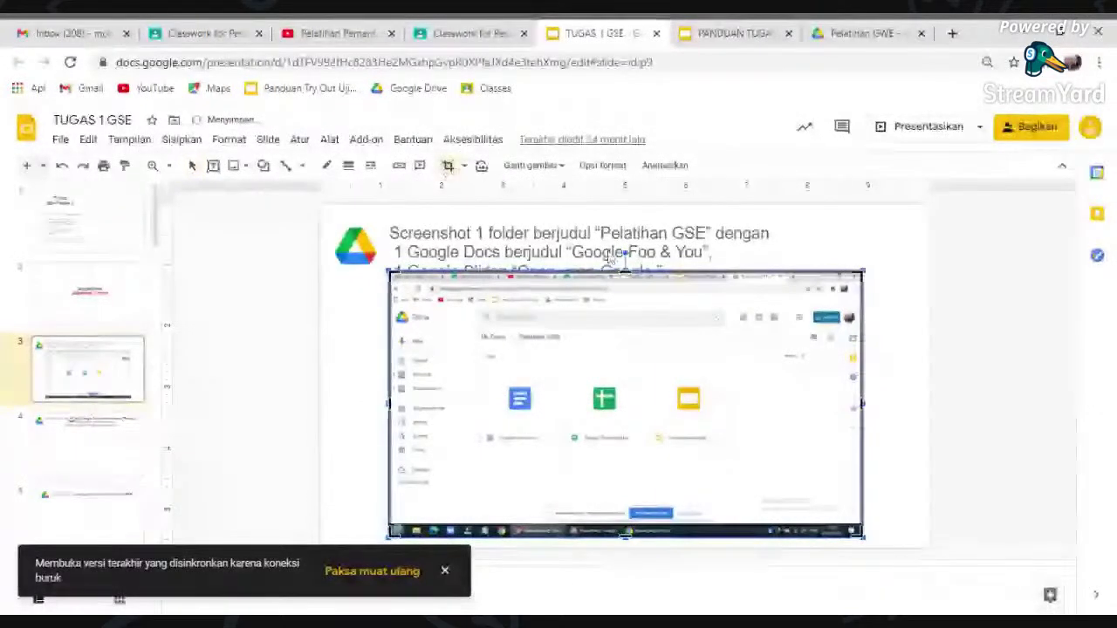
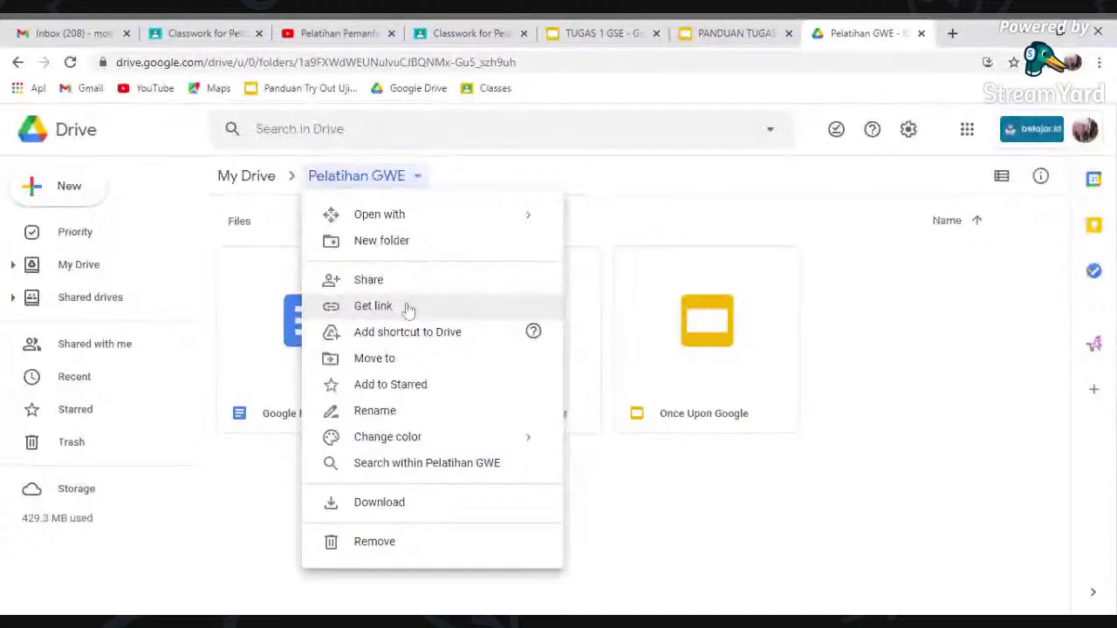
# - Dismiss the open popup in the Pelatihan GWE folder view
pyautogui.press('Escape')
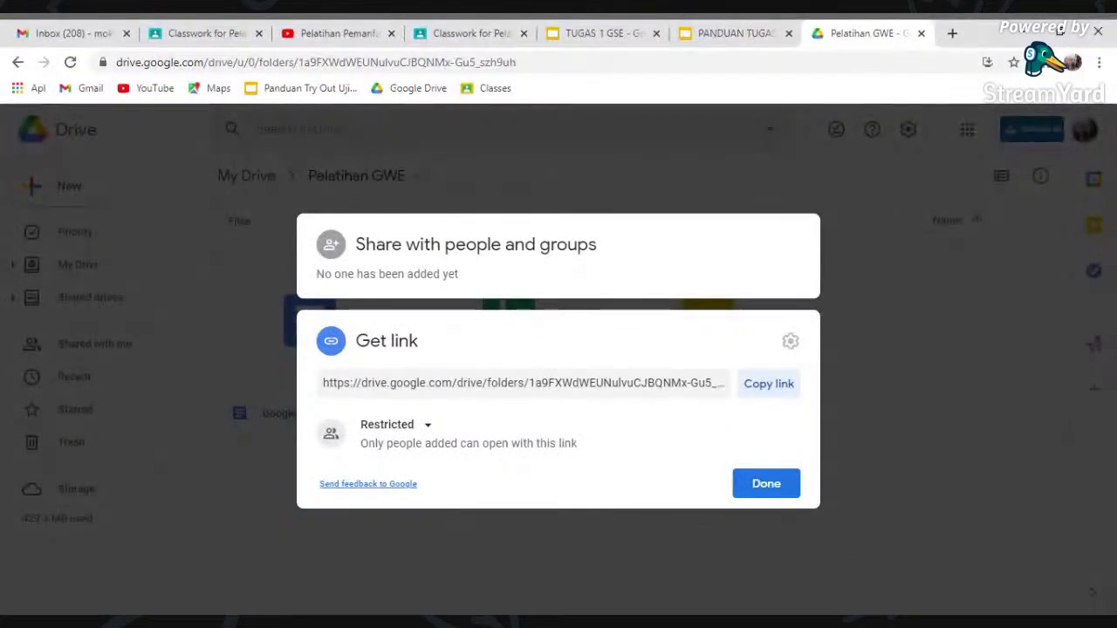
# - Set the Pelatihan GWE link to 'Anyone with the link' as Editor, then switch to TUGAS 1 GSE
pyautogui.click(429, 431)
pyautogui.click(429, 431)
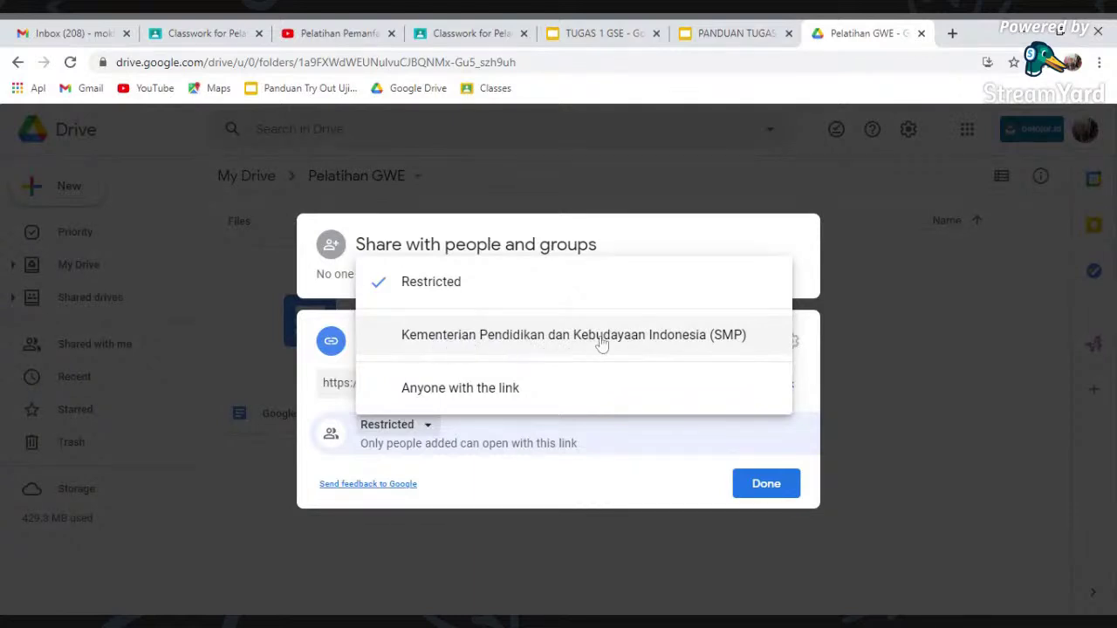
pyautogui.click(432, 343)
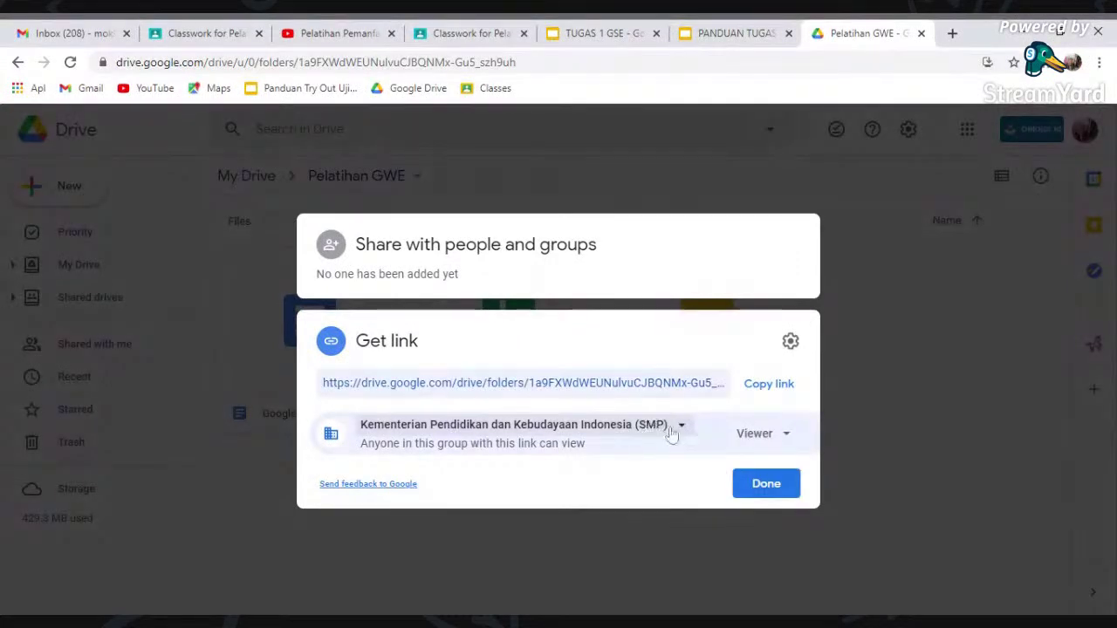
pyautogui.click(680, 427)
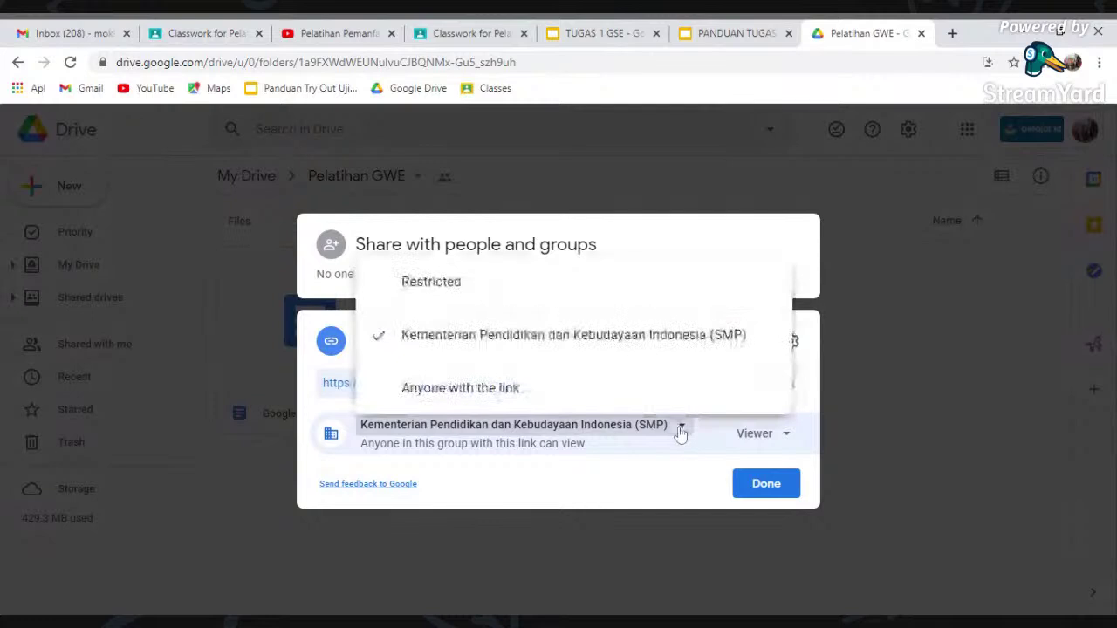
pyautogui.click(538, 398)
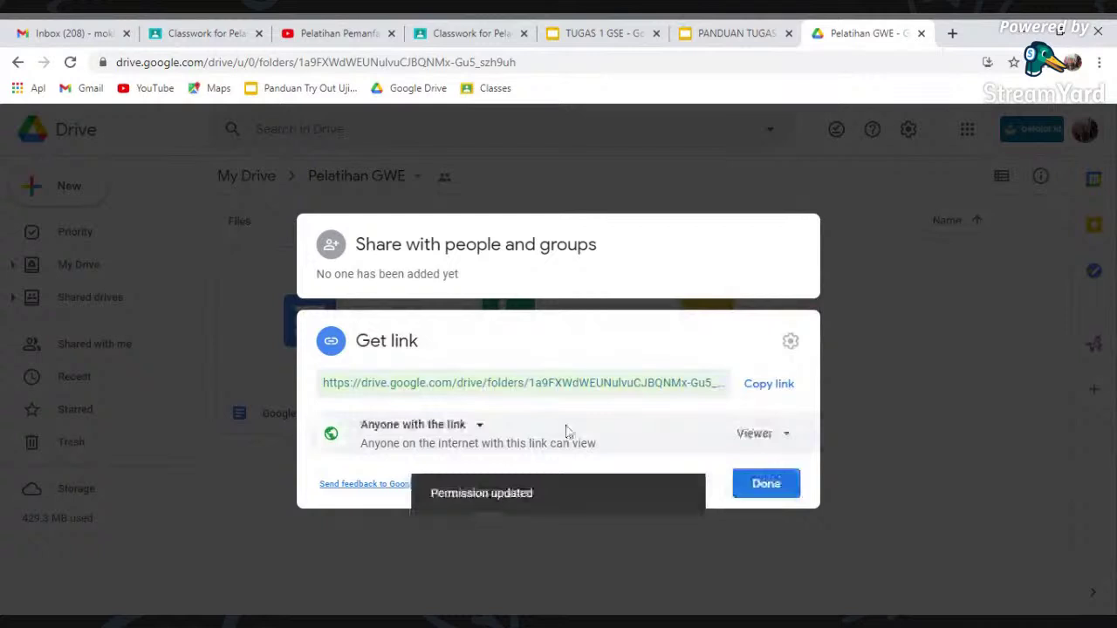
pyautogui.click(789, 439)
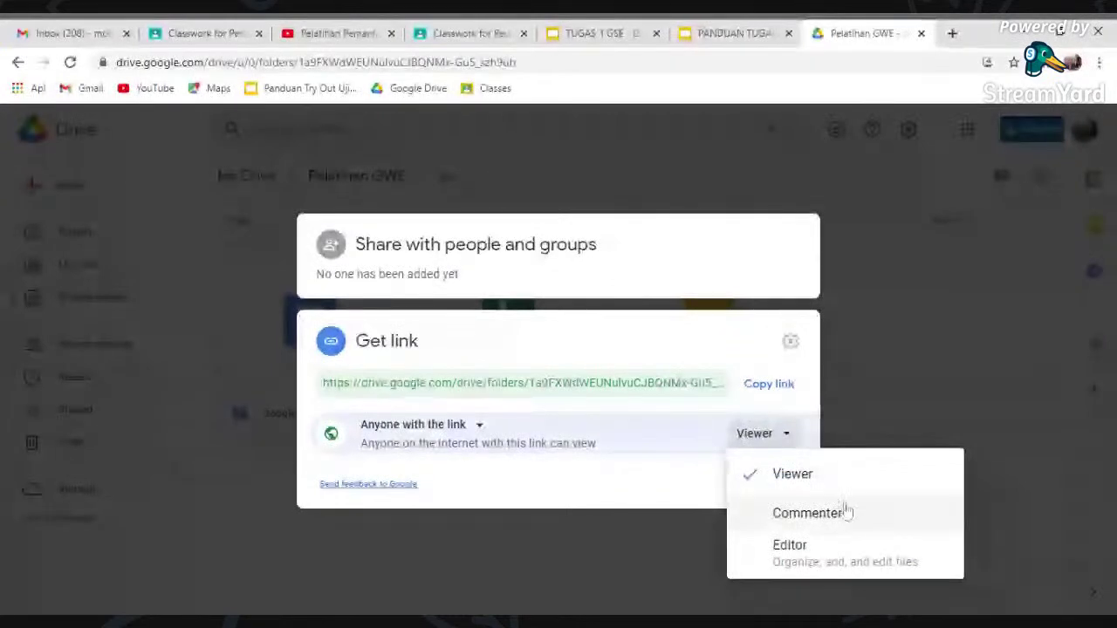
pyautogui.click(843, 557)
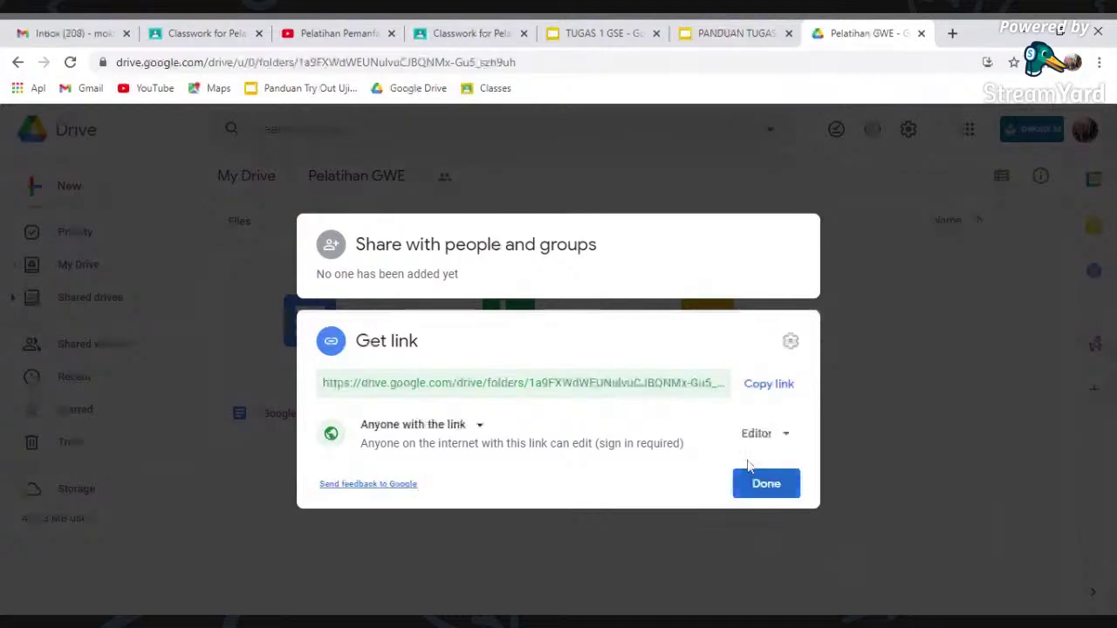
pyautogui.click(623, 37)
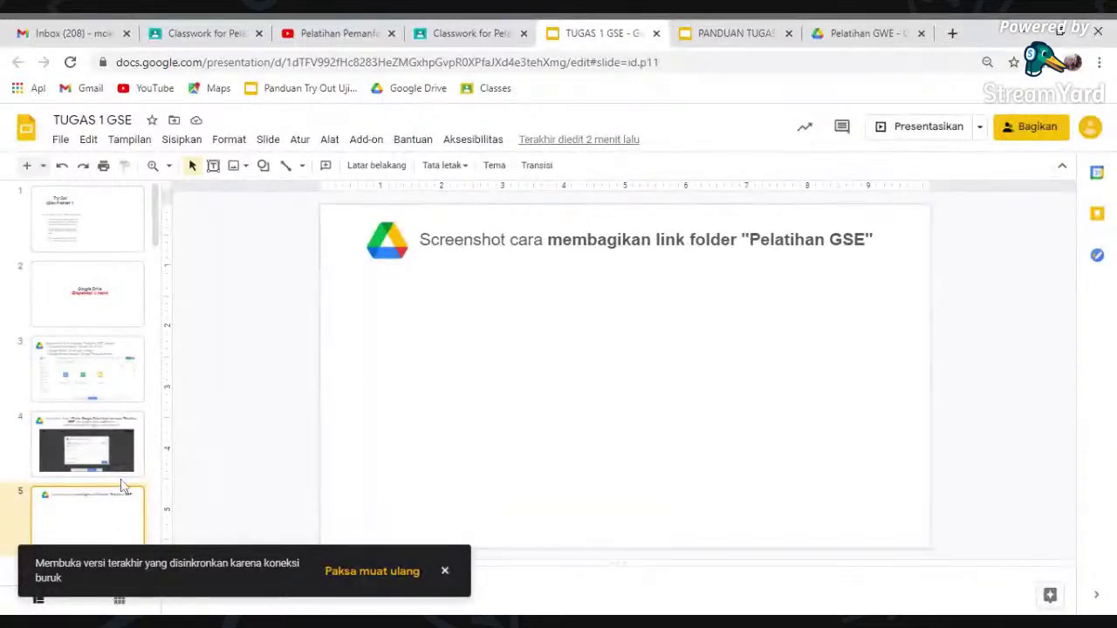
# - Advance the TUGAS 1 GSE slides to slide 6, then close Drive's sharing window
pyautogui.press('Down')
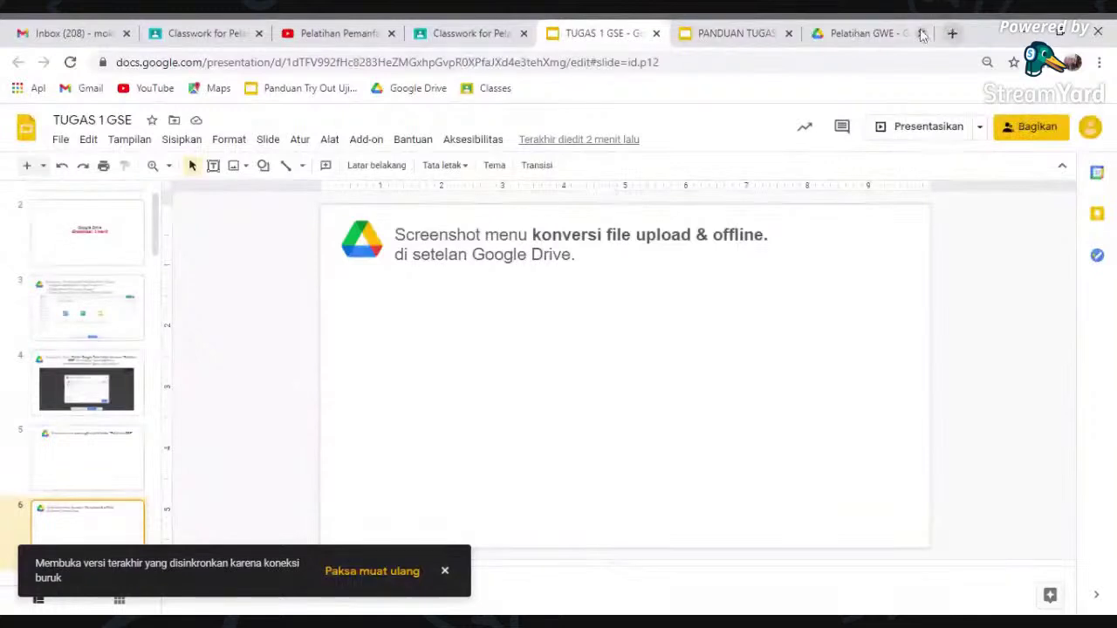
pyautogui.click(873, 33)
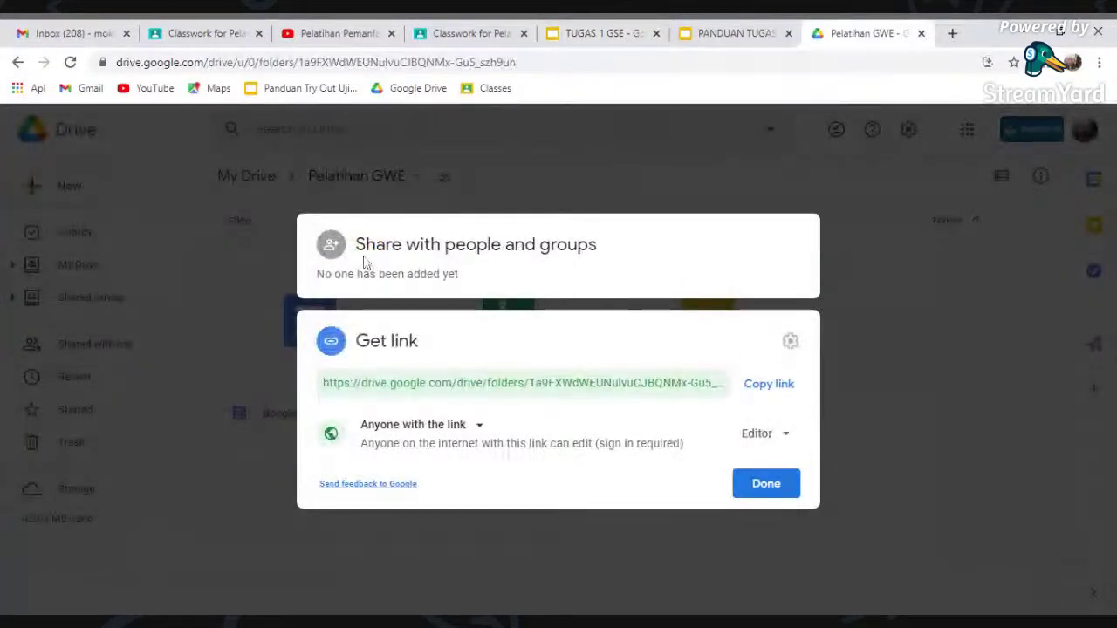
pyautogui.click(280, 241)
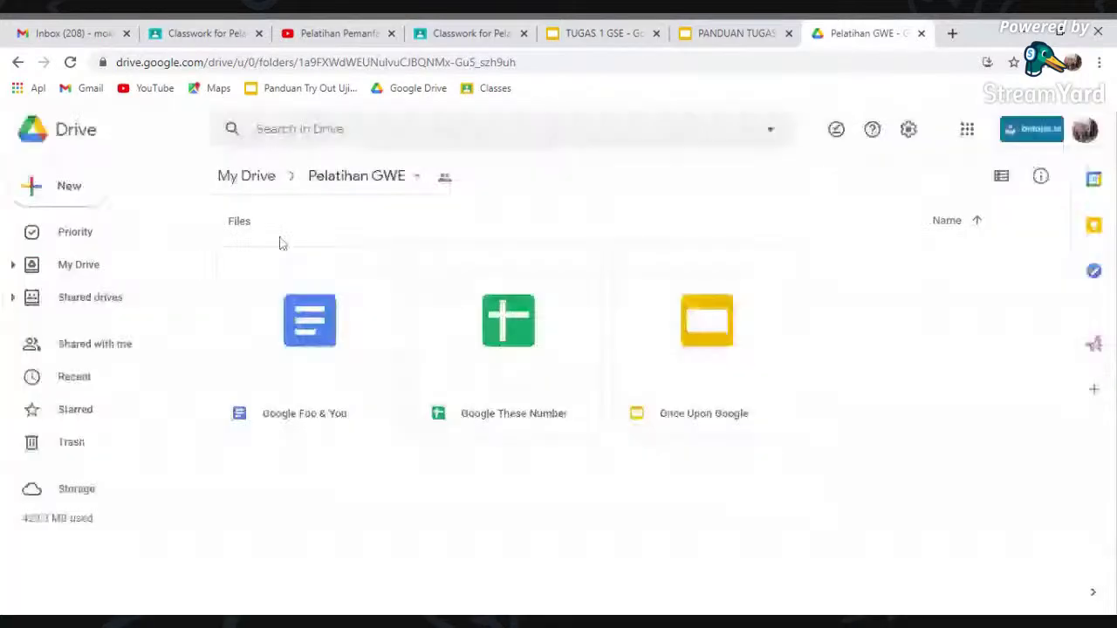
# - Review Drive's General settings for upload conversion and offline, then advance to the next assignment slide
pyautogui.click(908, 131)
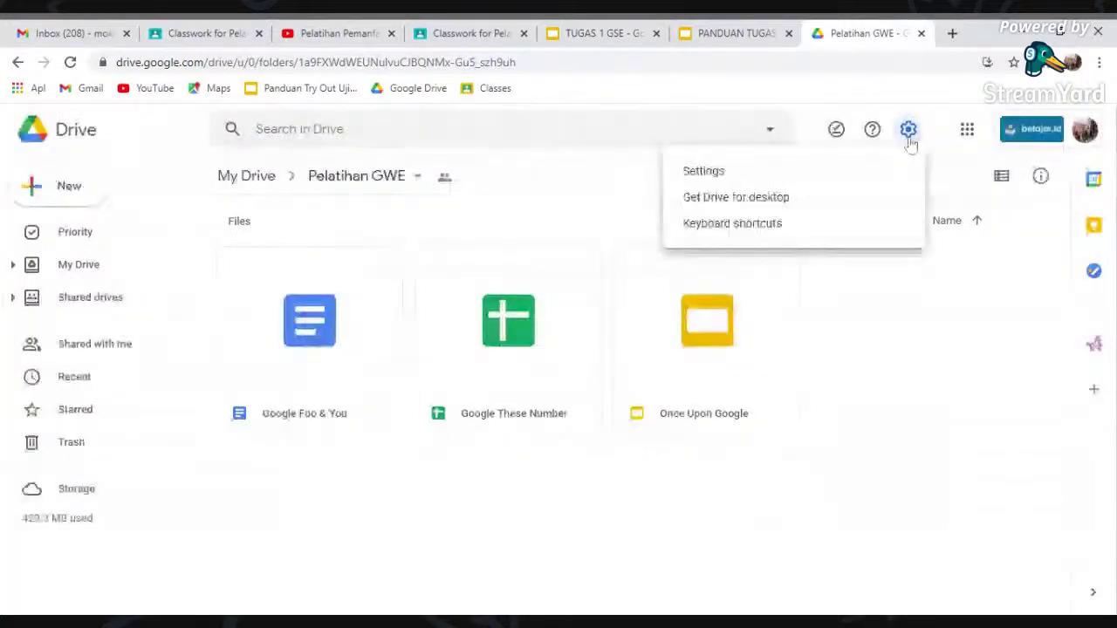
pyautogui.click(844, 172)
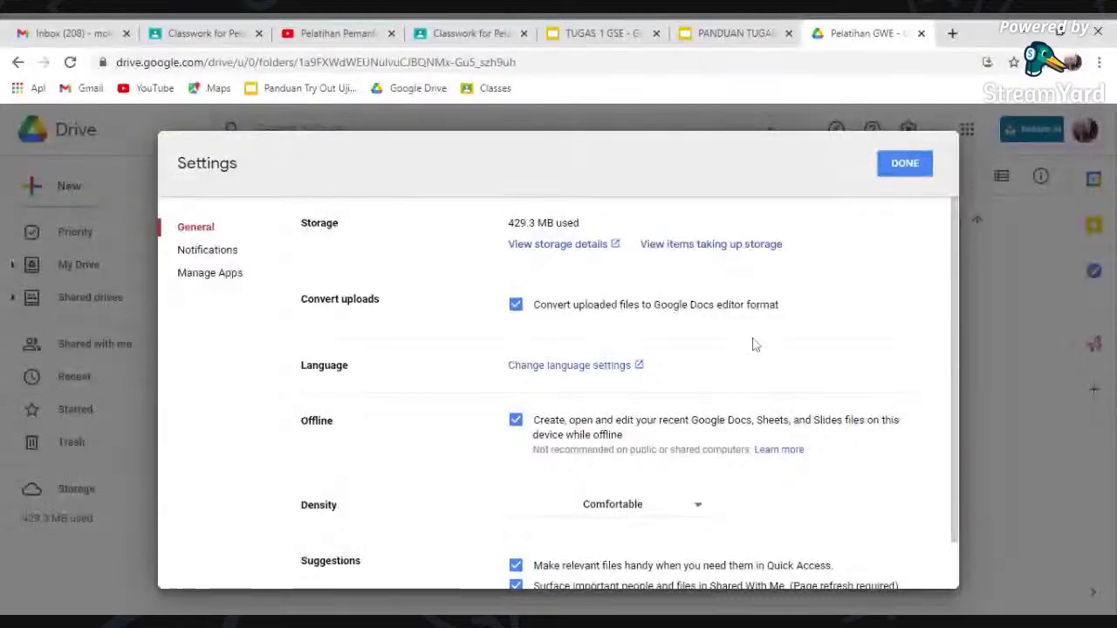
pyautogui.click(902, 166)
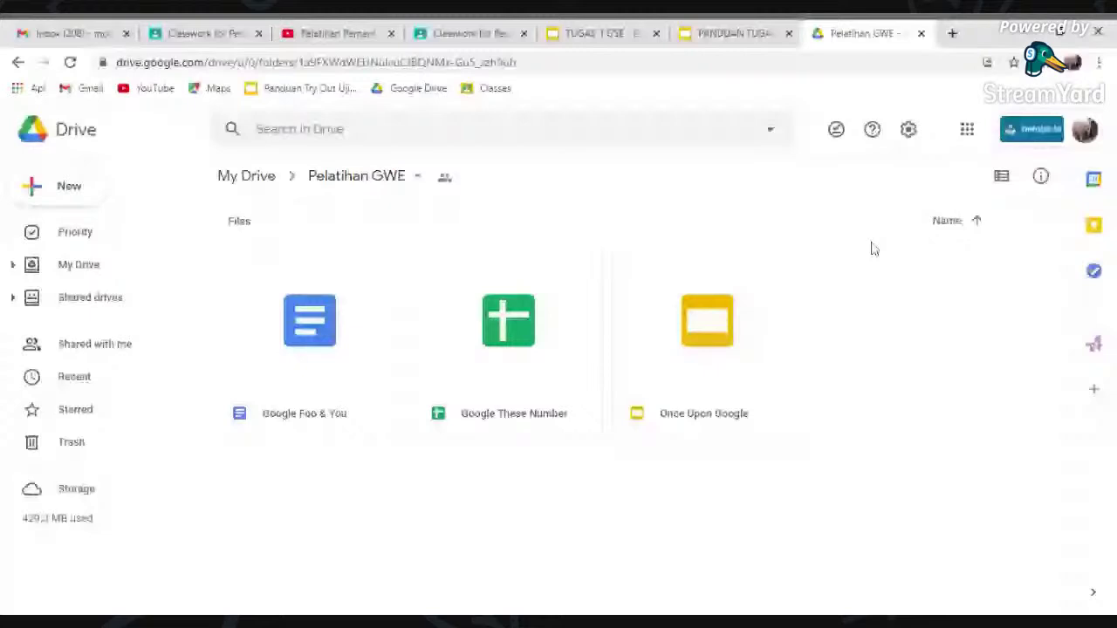
pyautogui.hotkey('ctrl', '5')
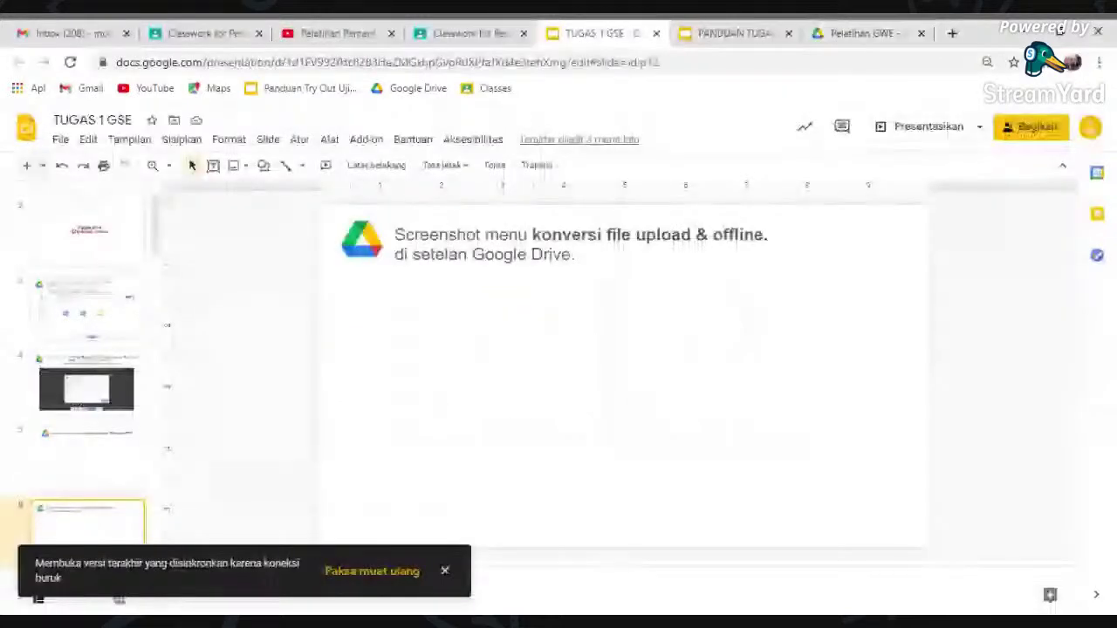
pyautogui.press('Down')
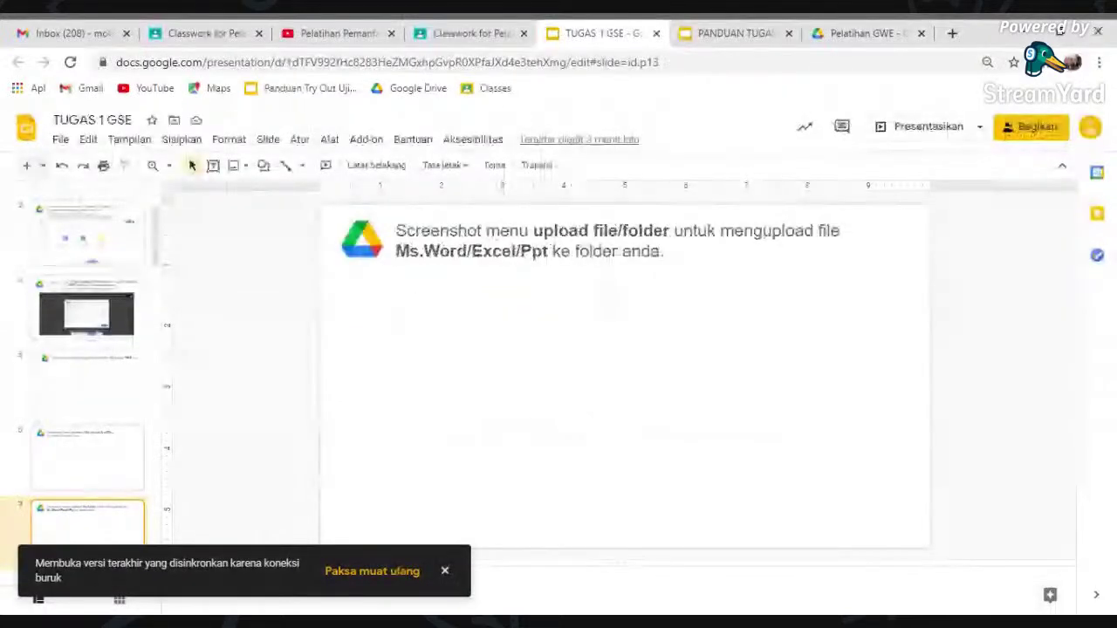
# - Check the PANDUAN TUGAS 1 GSE guide's upload files slide, then return to the Pelatihan GWE folder
pyautogui.click(731, 31)
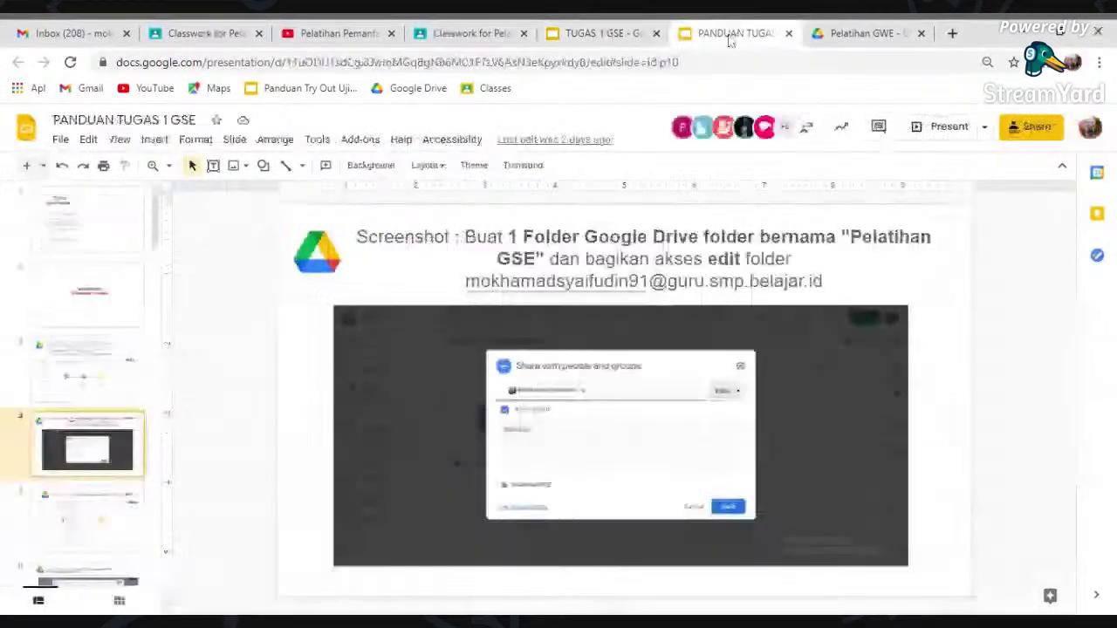
pyautogui.press('Down')
pyautogui.press('Down')
pyautogui.press('Down')
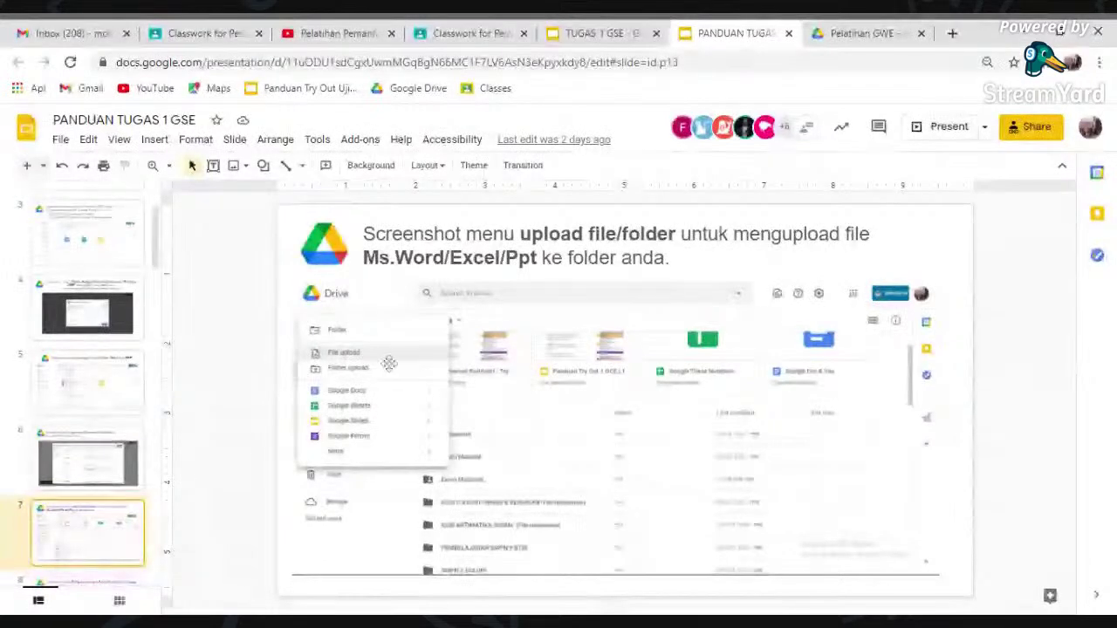
pyautogui.click(835, 40)
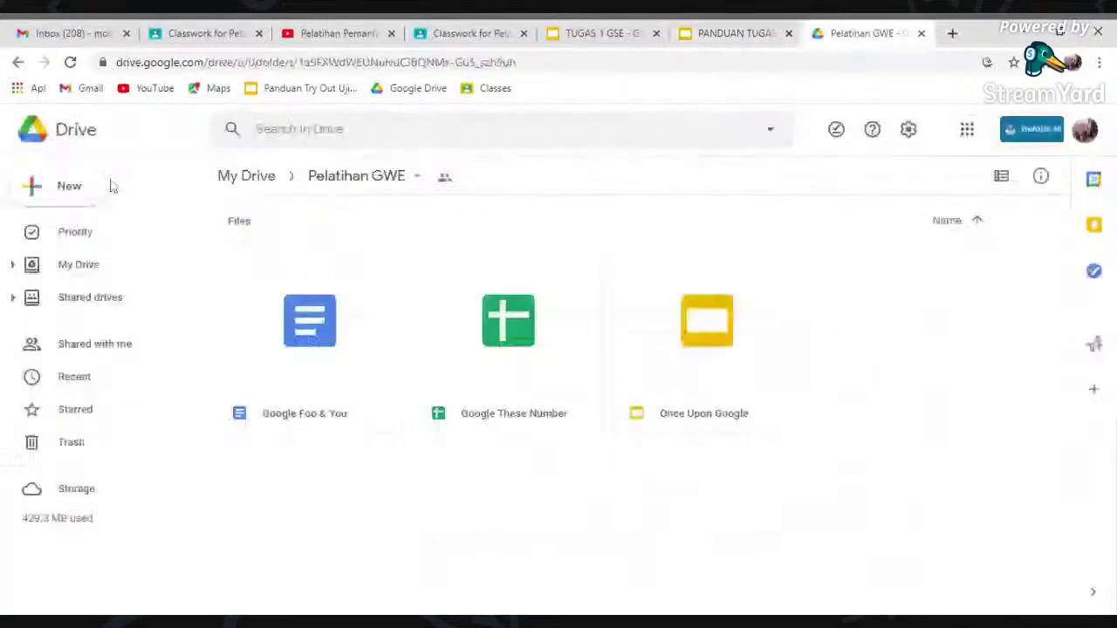
# - Choose Folder upload from Drive's New menu, then return to the TUGAS 1 GSE presentation
pyautogui.click(70, 186)
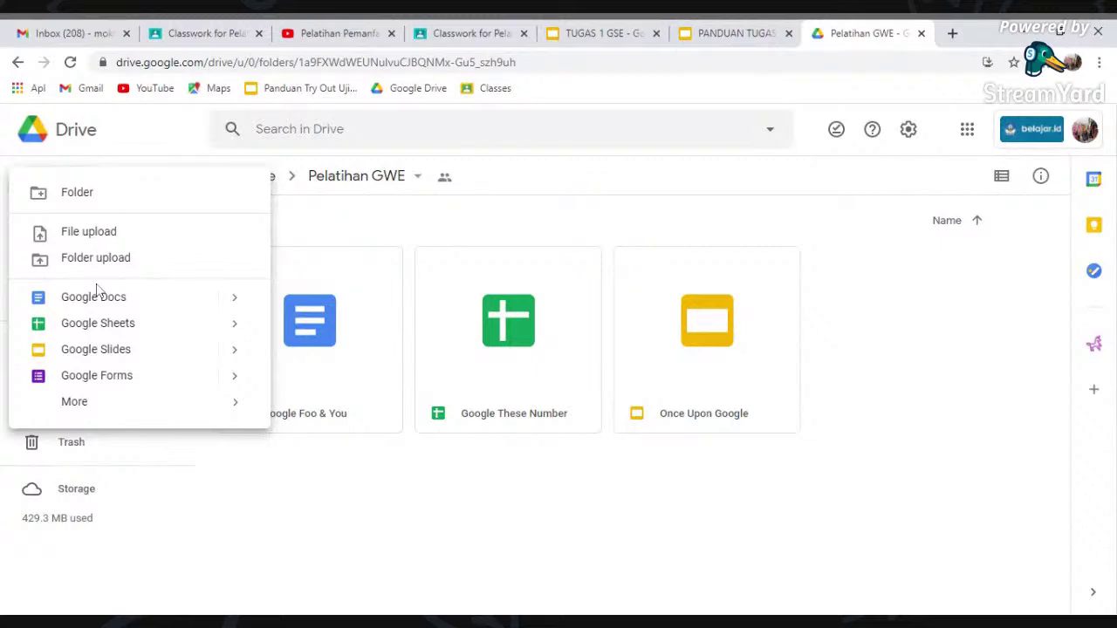
pyautogui.click(95, 258)
pyautogui.click(602, 33)
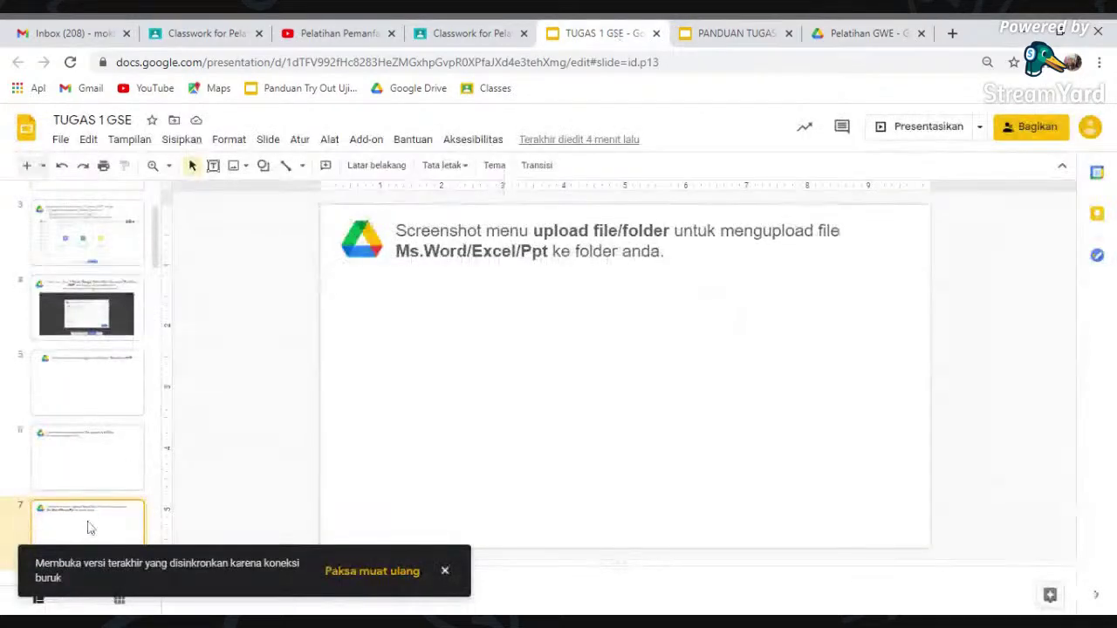
# - Go to slide 8 about Shared with me, then open Shared with me in Drive
pyautogui.click(87, 530)
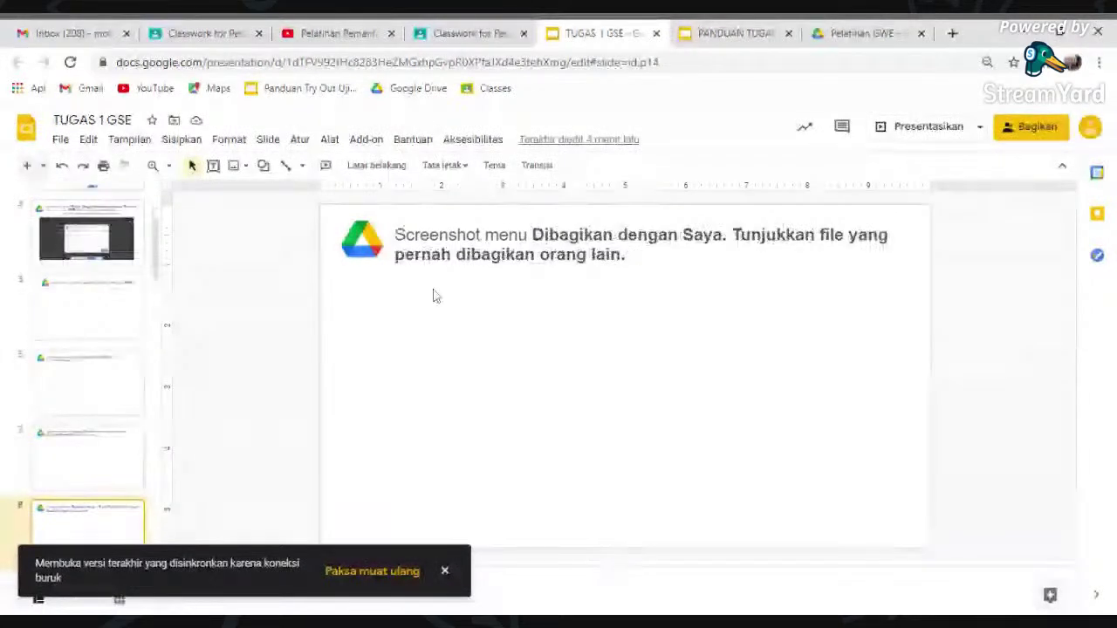
pyautogui.click(860, 33)
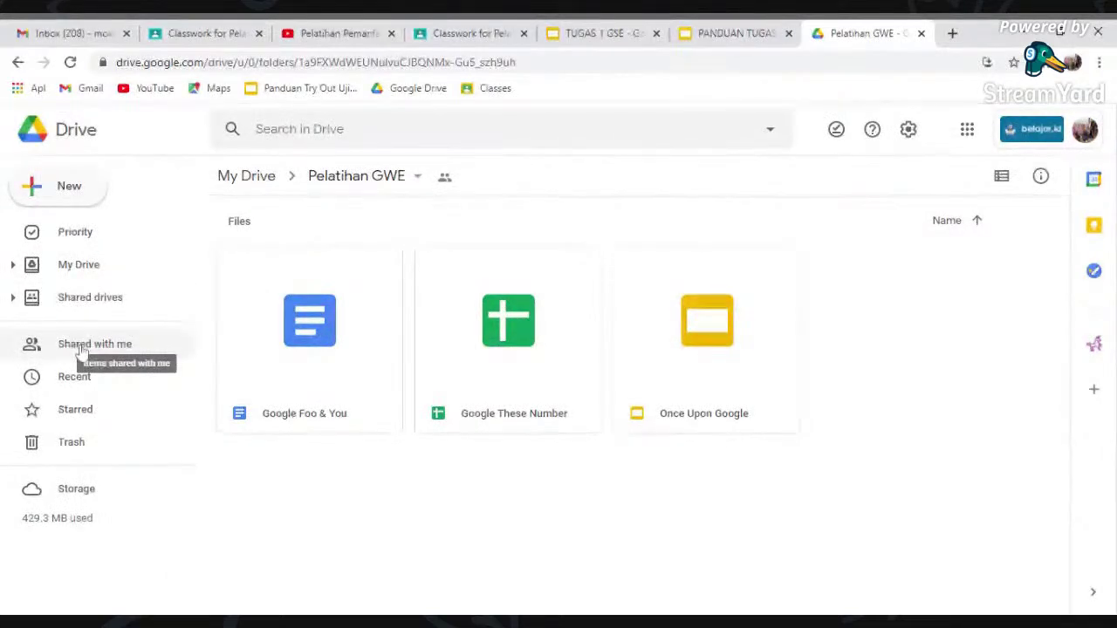
pyautogui.click(116, 347)
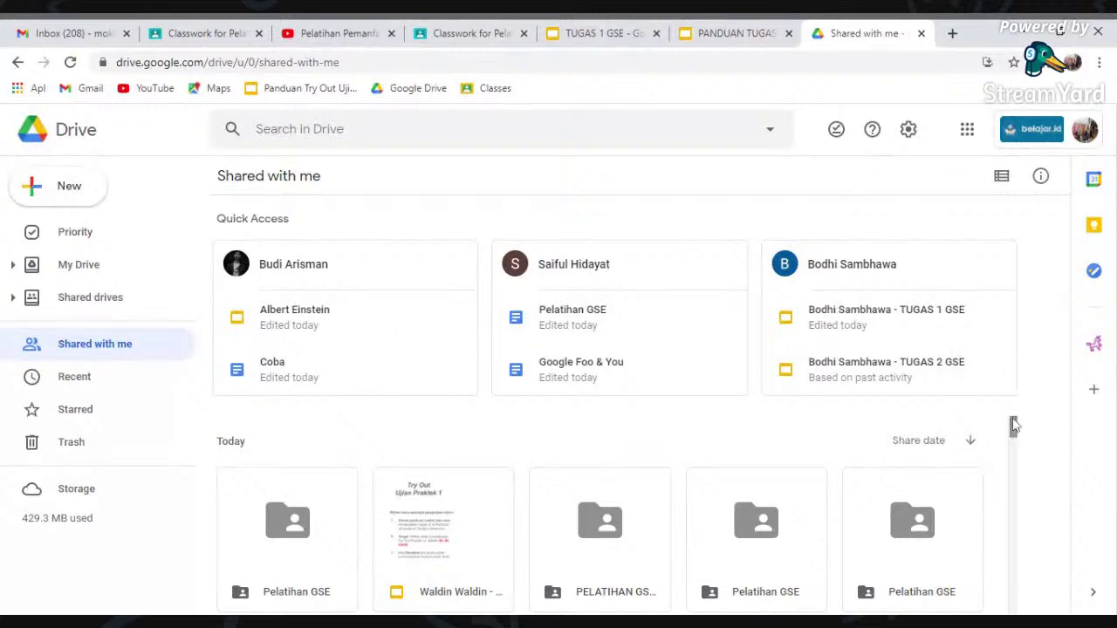
# - Scroll through the Shared with me list of Pelatihan GSE folders, then return to TUGAS 1 GSE
pyautogui.scroll(-7, 1014, 426)
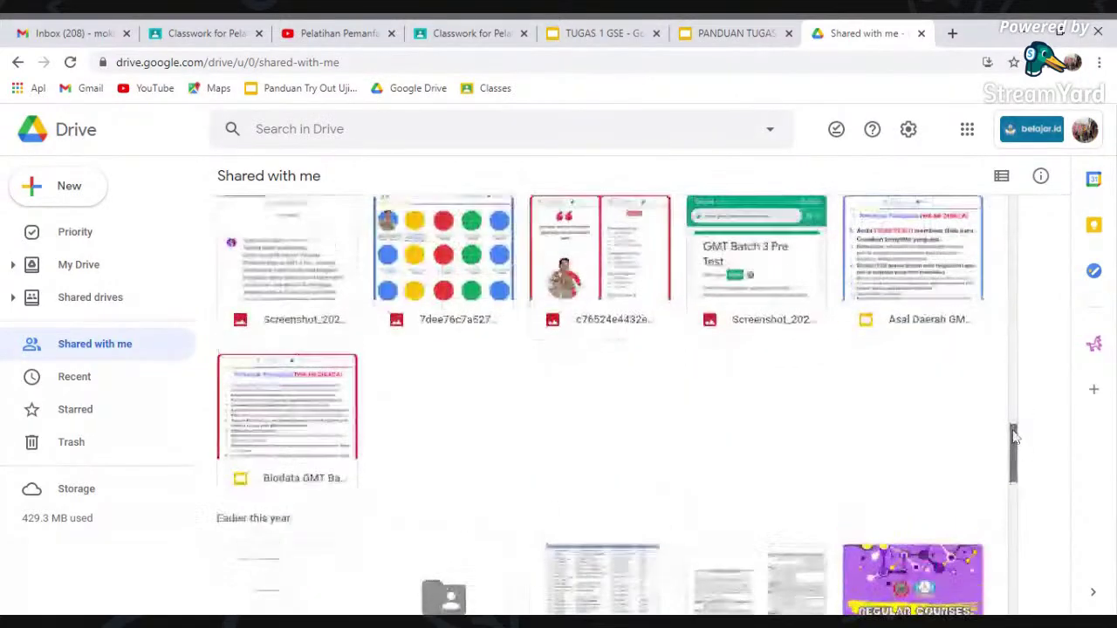
pyautogui.moveTo(1014, 427); pyautogui.dragTo(1018, 206)
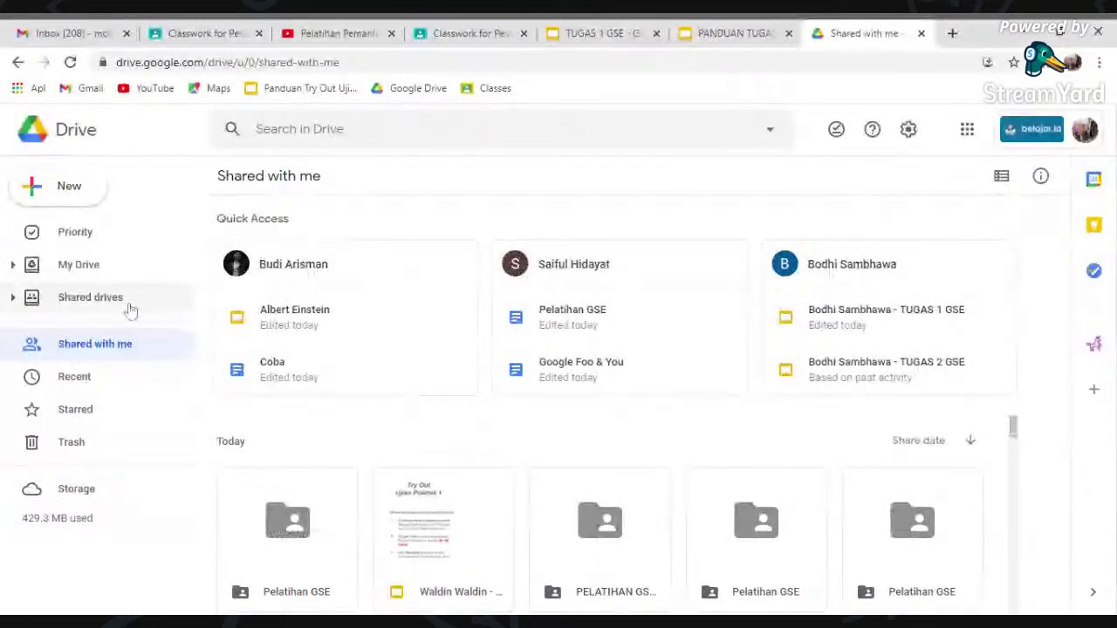
pyautogui.click(593, 34)
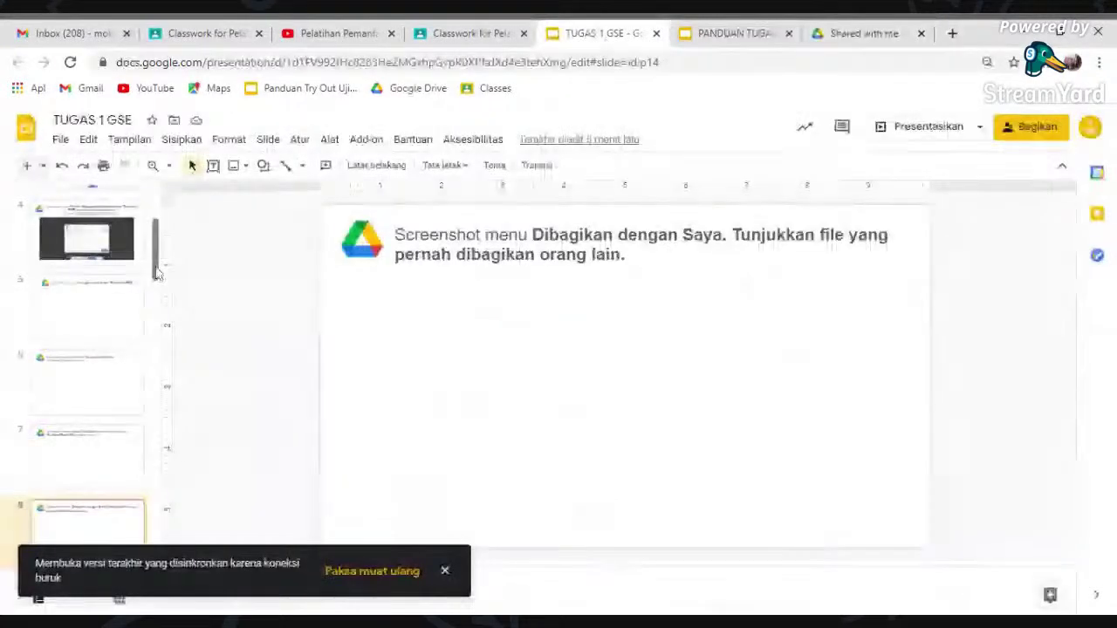
pyautogui.scroll(-3, 157, 273)
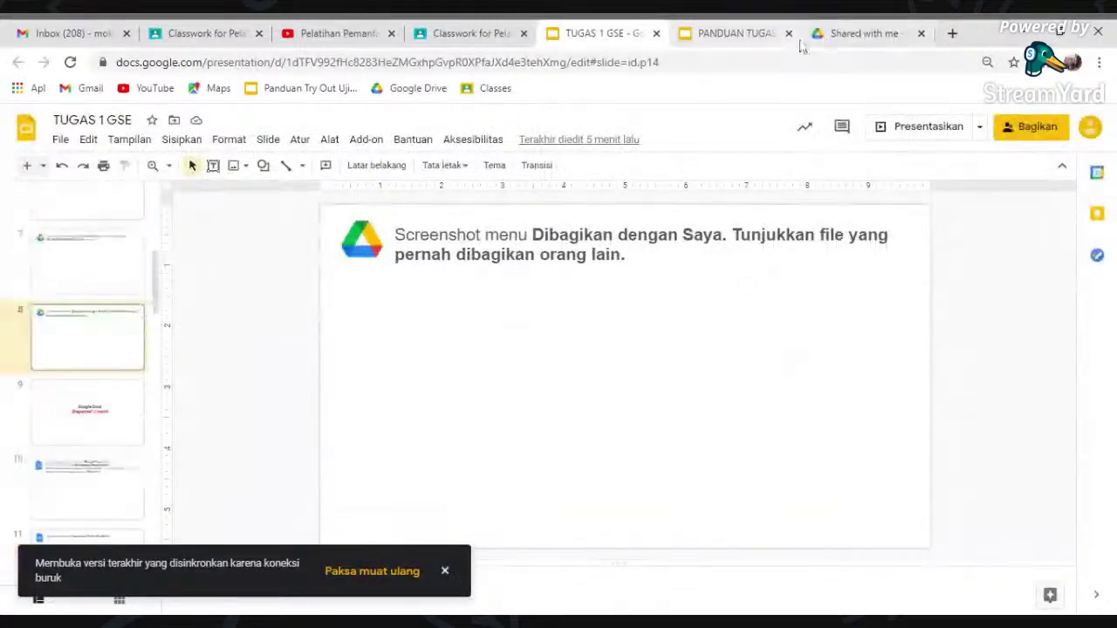
pyautogui.click(735, 33)
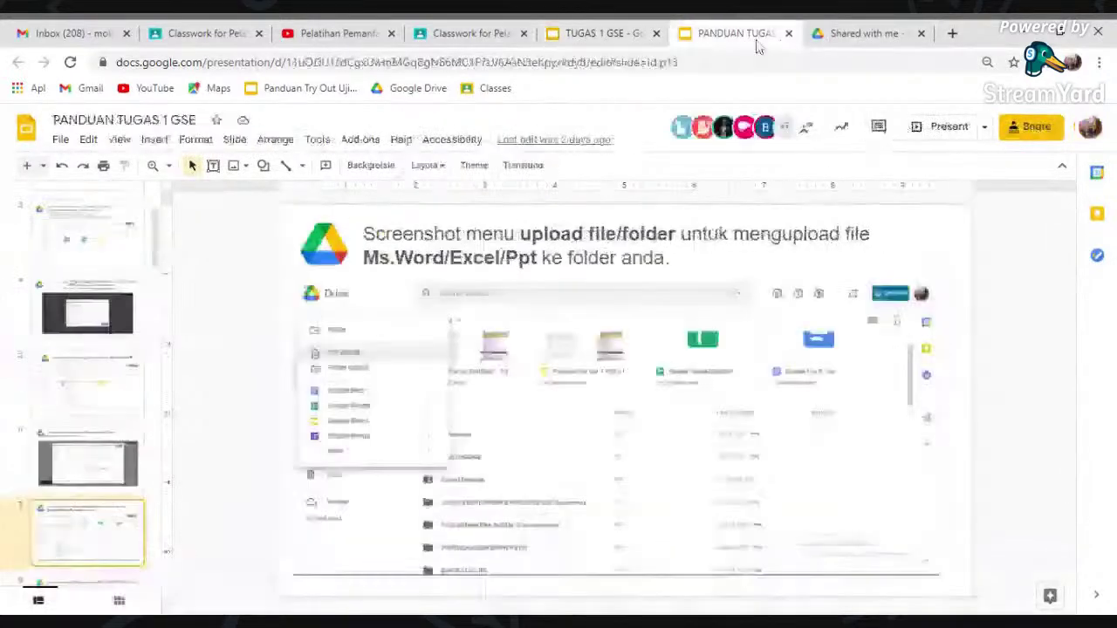
pyautogui.click(859, 33)
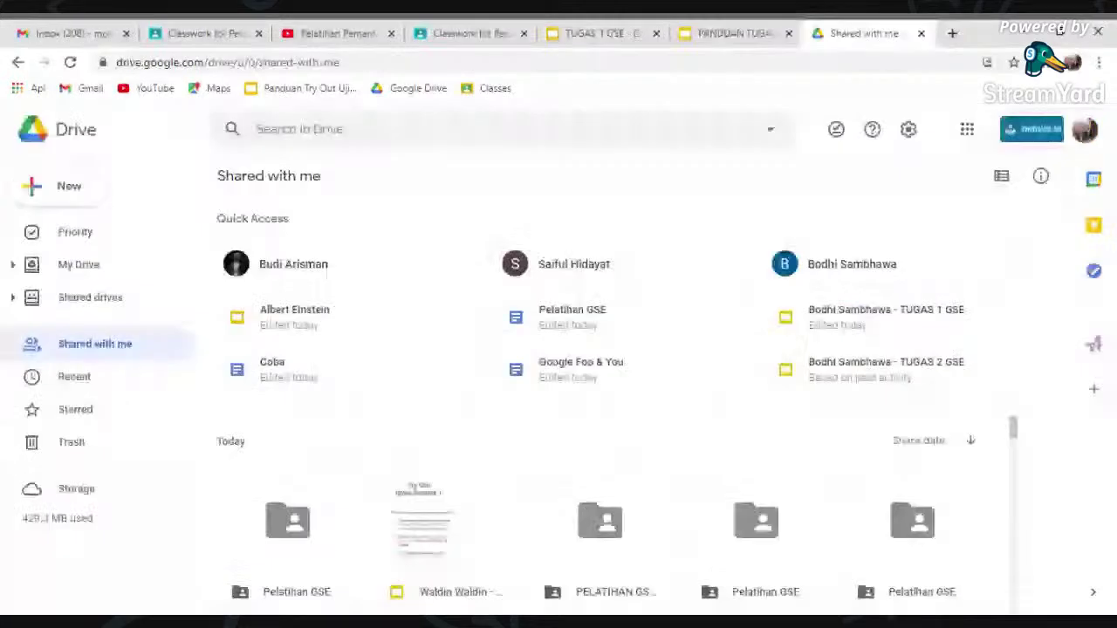
# - Create a folder named PERCOBAAN in My Drive and bring up its actions menu
pyautogui.click(78, 264)
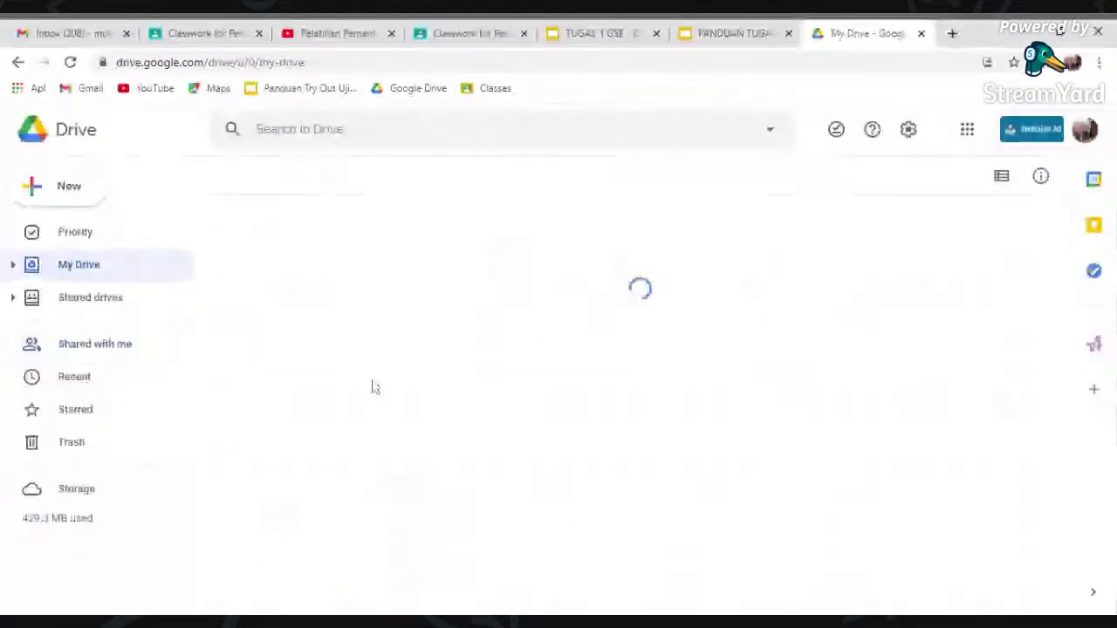
pyautogui.click(69, 188)
pyautogui.click(175, 190)
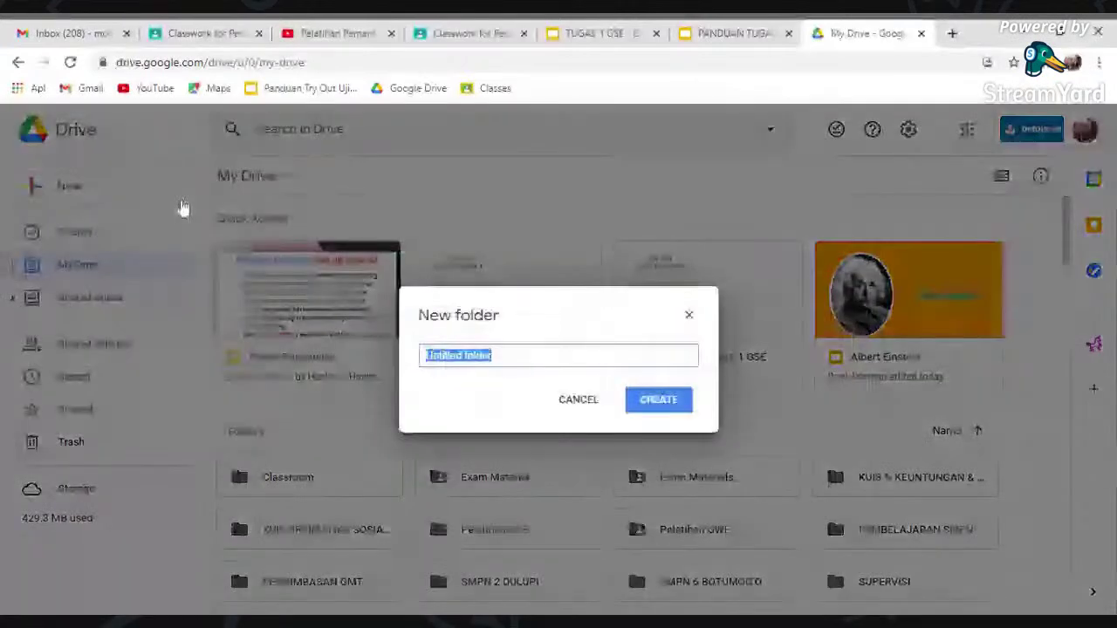
pyautogui.write('per')
pyautogui.press('BackSpace')
pyautogui.press('BackSpace')
pyautogui.press('BackSpace')
pyautogui.write('PE')
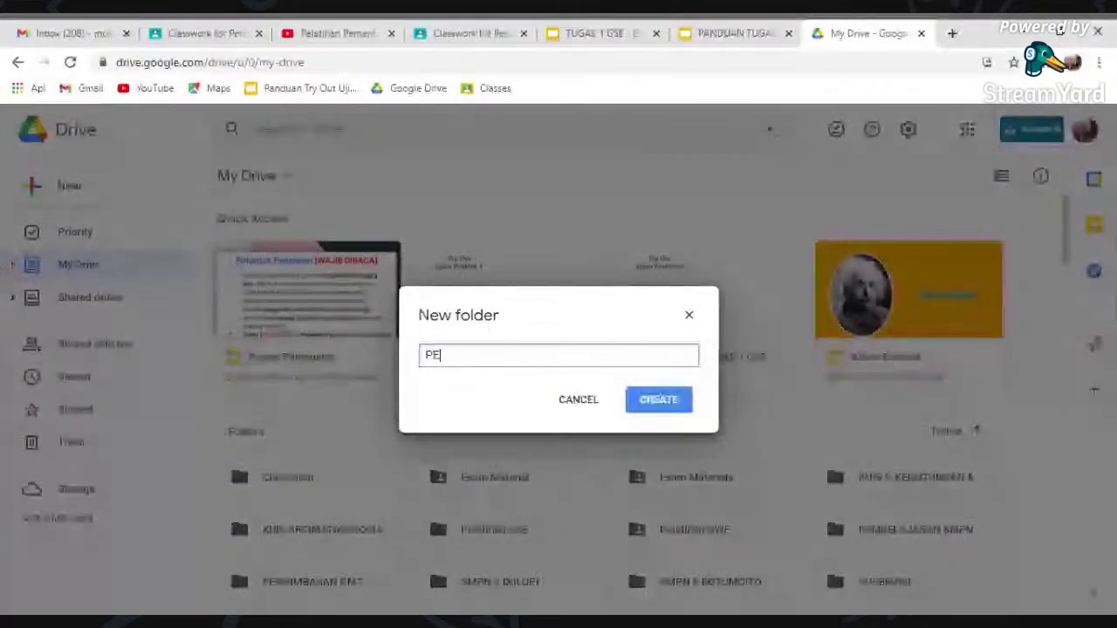
pyautogui.write('RCOBAAN')
pyautogui.click(665, 407)
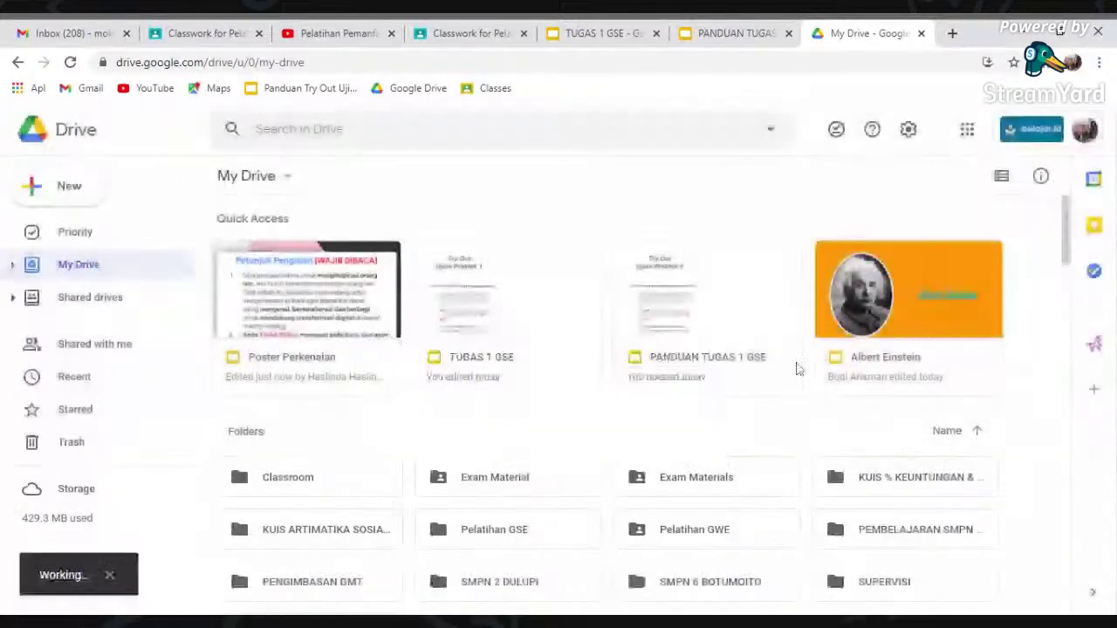
pyautogui.moveTo(1065, 221); pyautogui.dragTo(1068, 262)
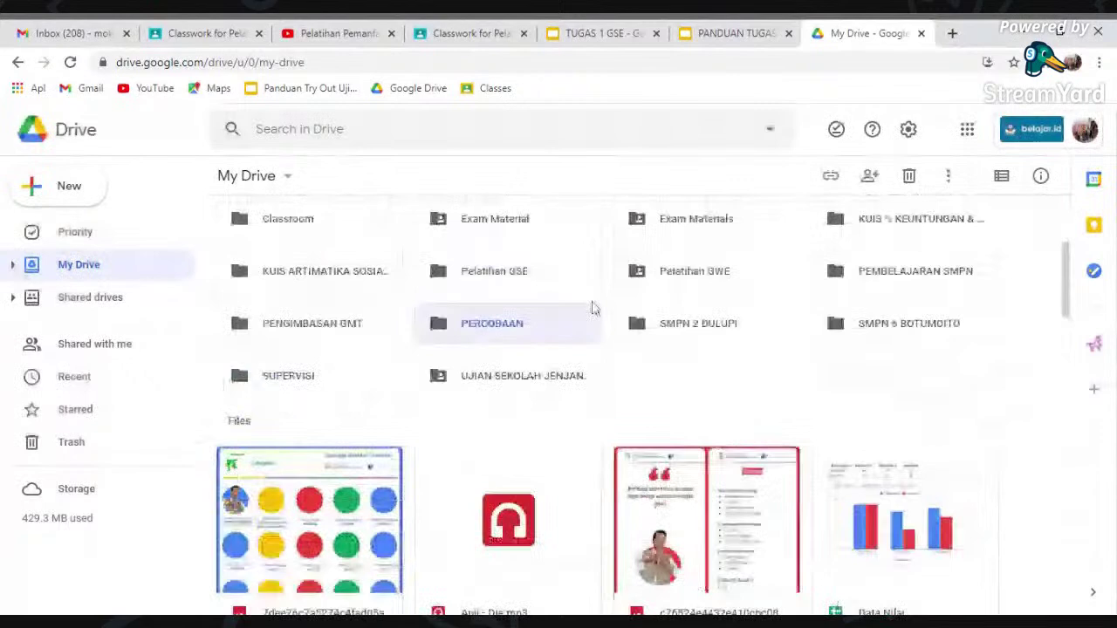
pyautogui.rightClick(521, 332)
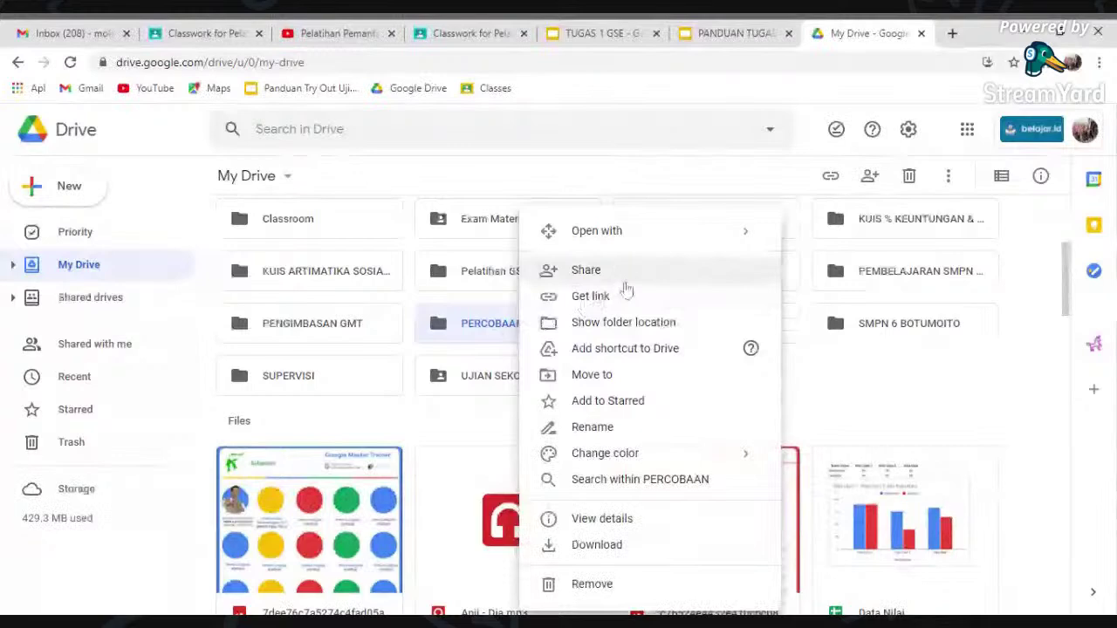
# - Share PERCOBAAN with 'Anyone with the link' as Editor and copy its link
pyautogui.click(626, 286)
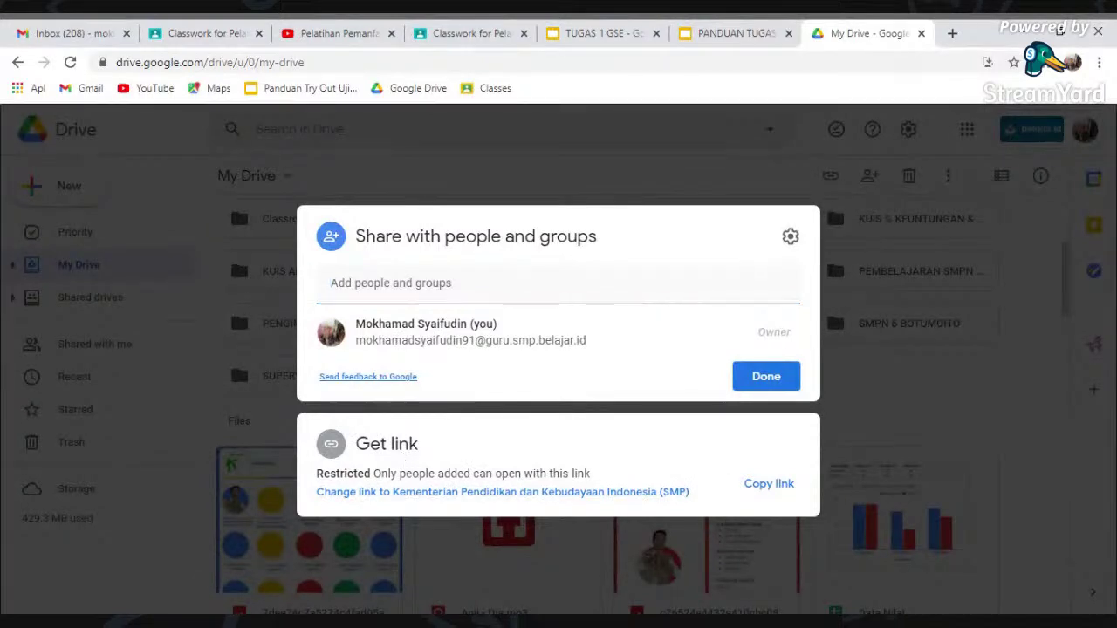
pyautogui.click(496, 471)
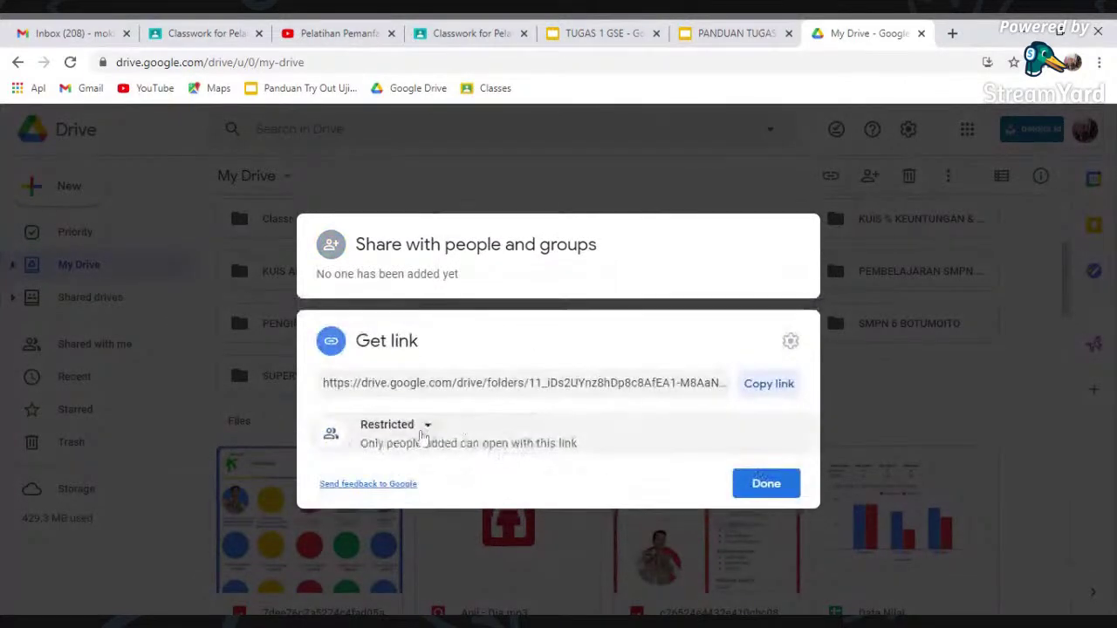
pyautogui.click(425, 431)
pyautogui.click(491, 389)
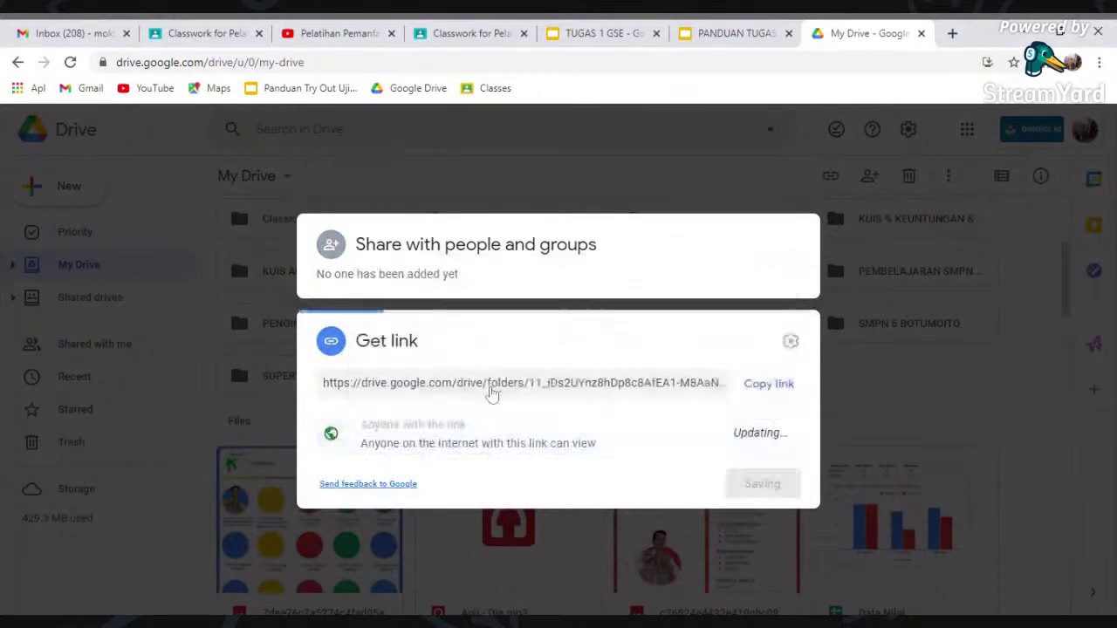
pyautogui.click(768, 392)
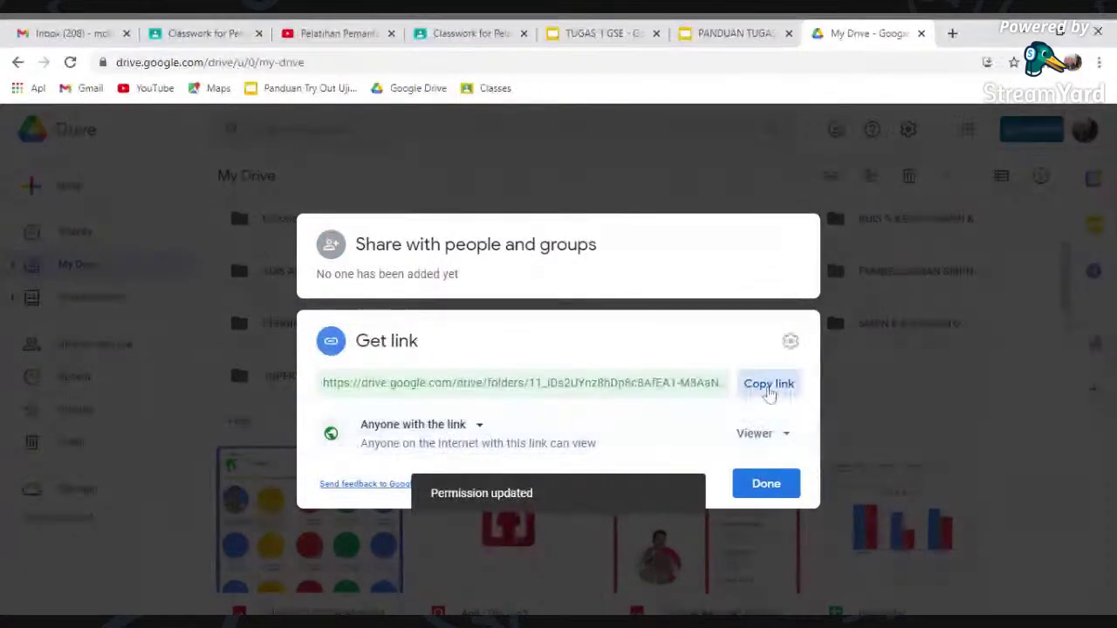
pyautogui.click(781, 434)
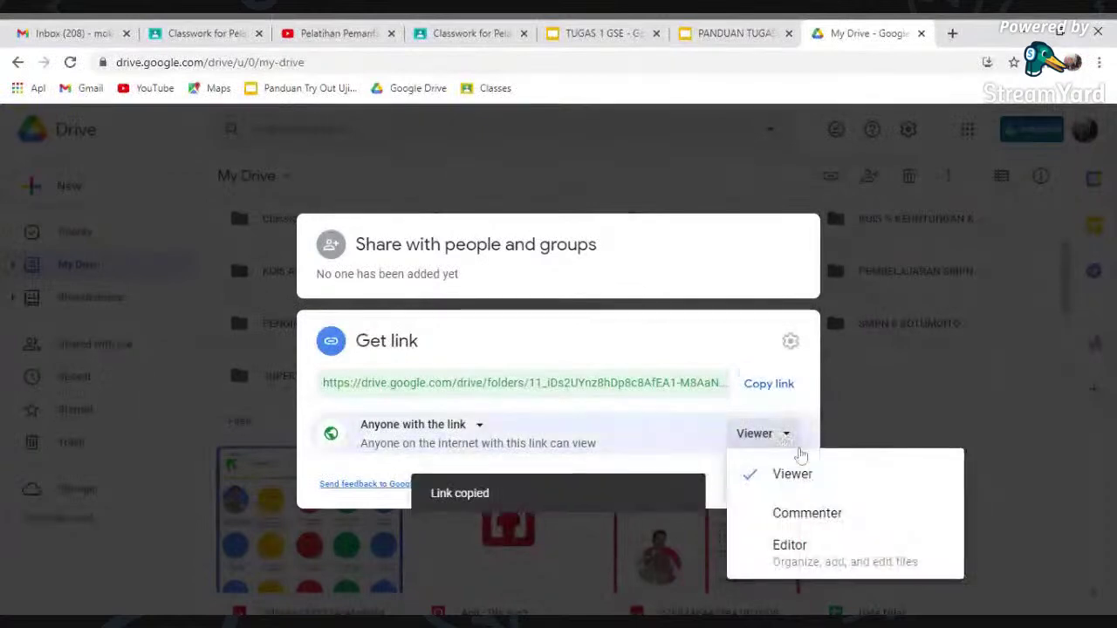
pyautogui.click(812, 550)
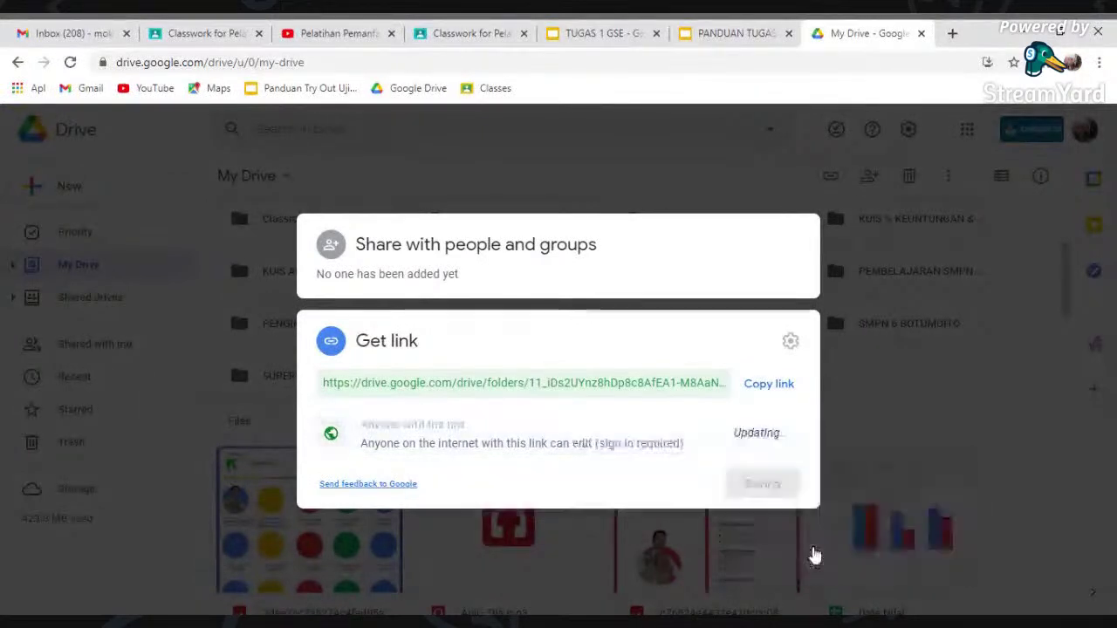
pyautogui.click(770, 393)
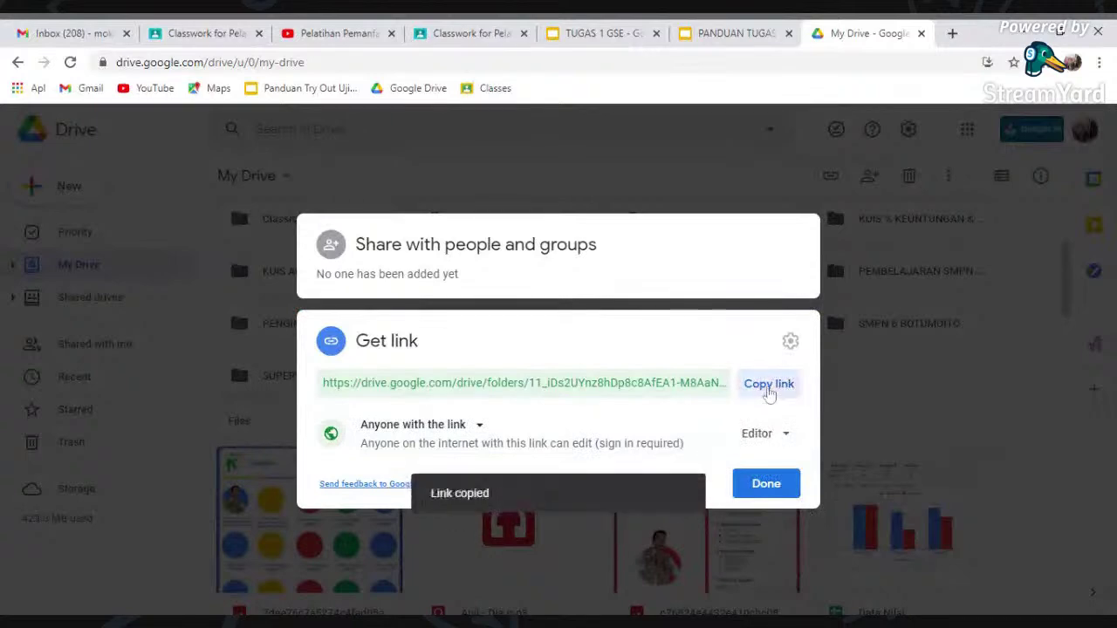
pyautogui.click(766, 485)
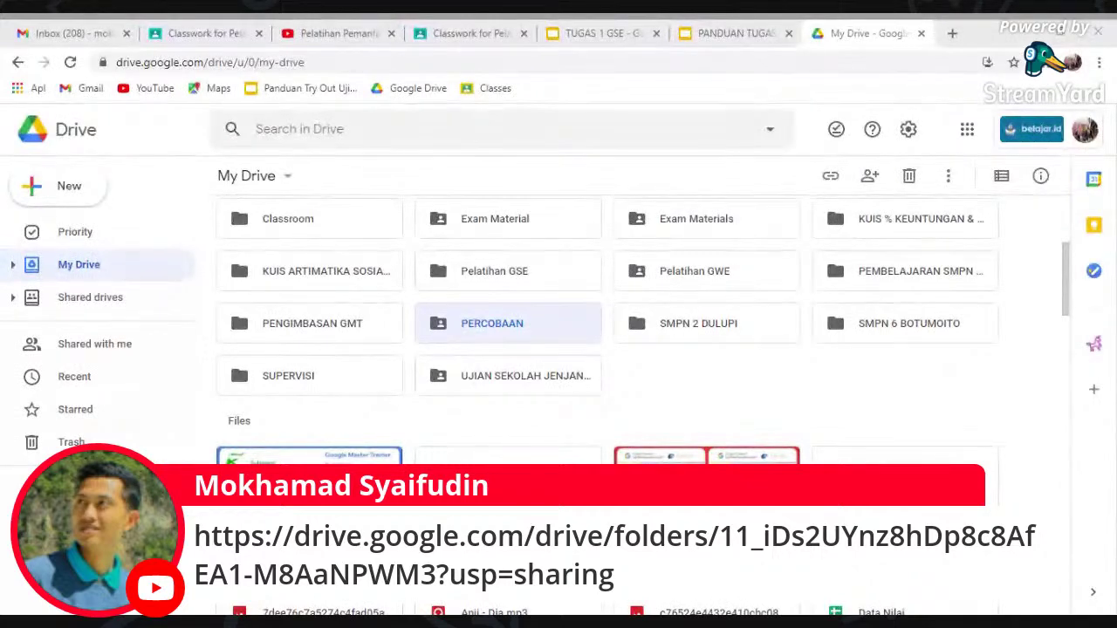
# - Open the PERCOBAAN folder from the My Drive list
pyautogui.doubleClick(538, 323)
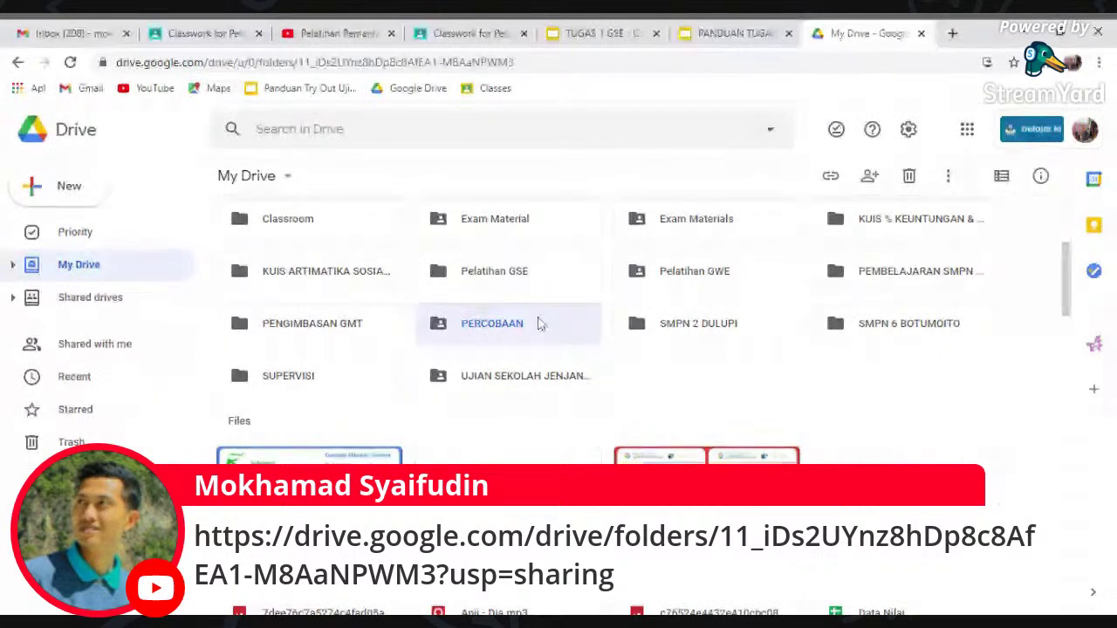
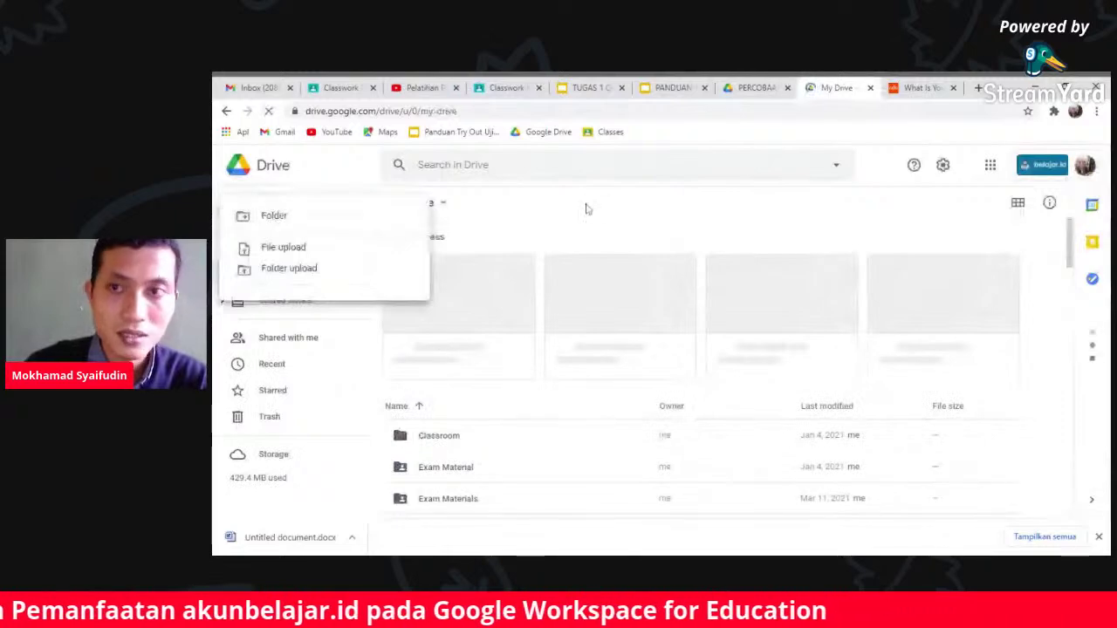
# - Dismiss the New menu and launch Google Docs from the Google apps grid in a new tab
pyautogui.click(588, 207)
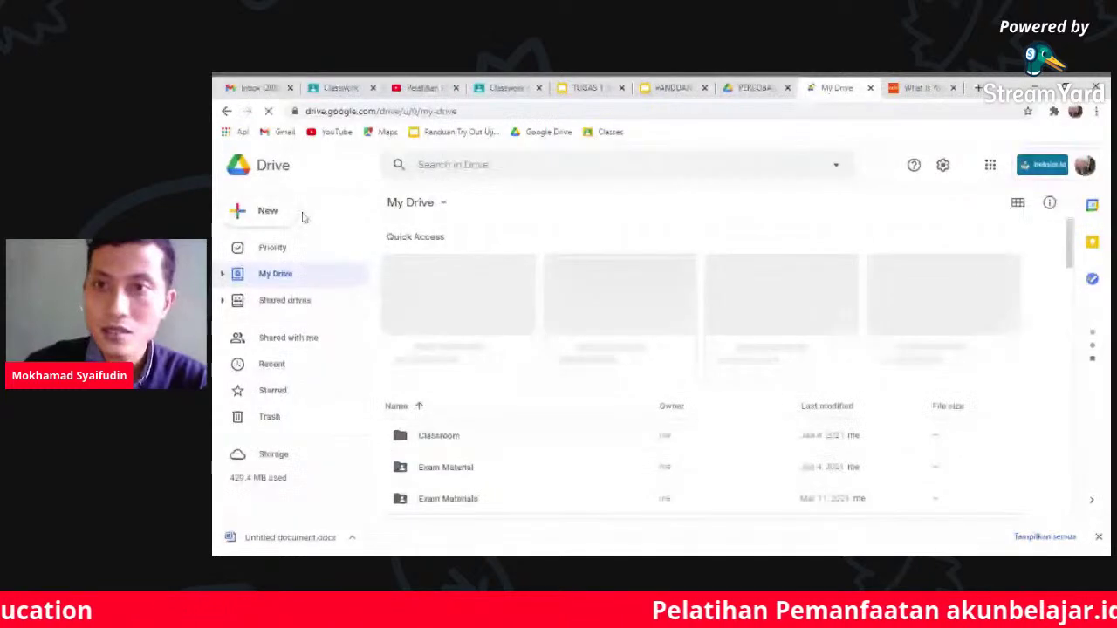
pyautogui.click(990, 165)
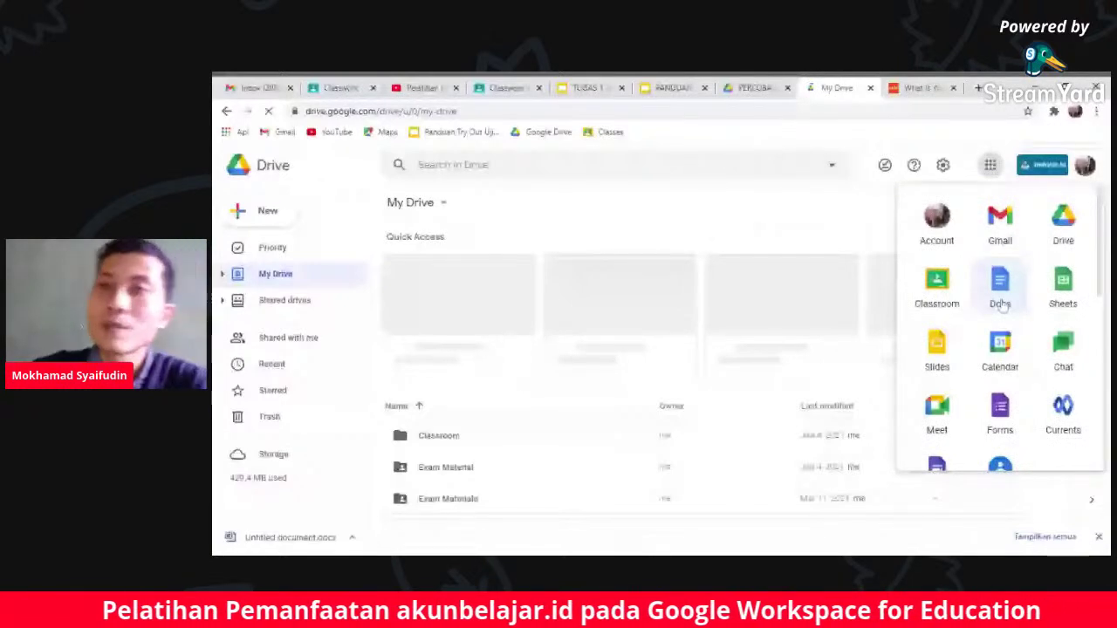
pyautogui.click(1000, 296)
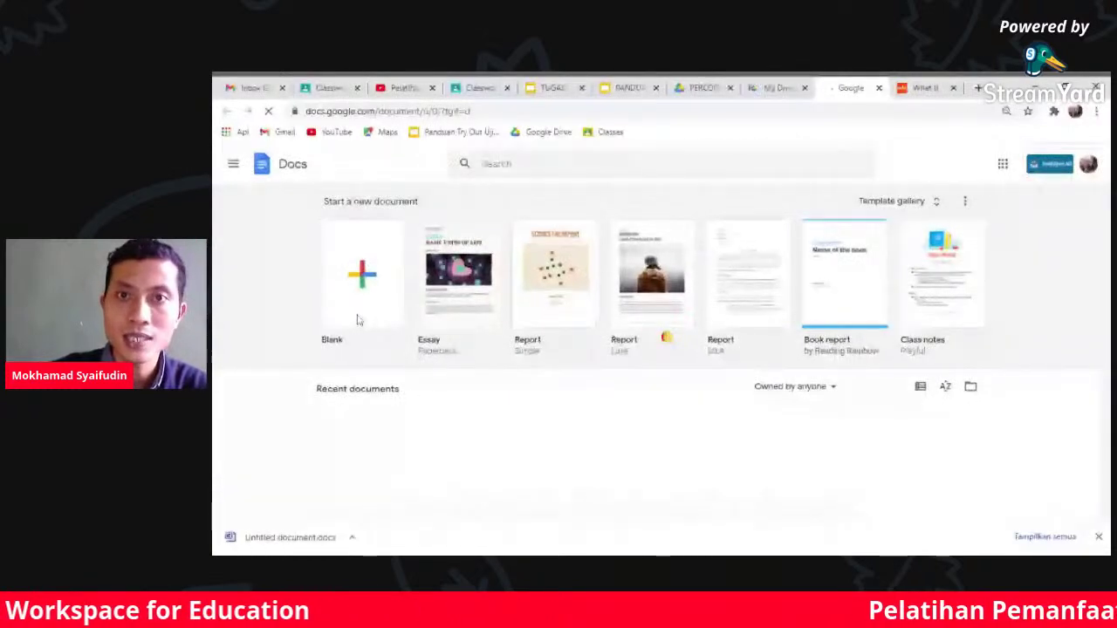
# - Create a blank document from the Blank template and start sharing it
pyautogui.click(358, 321)
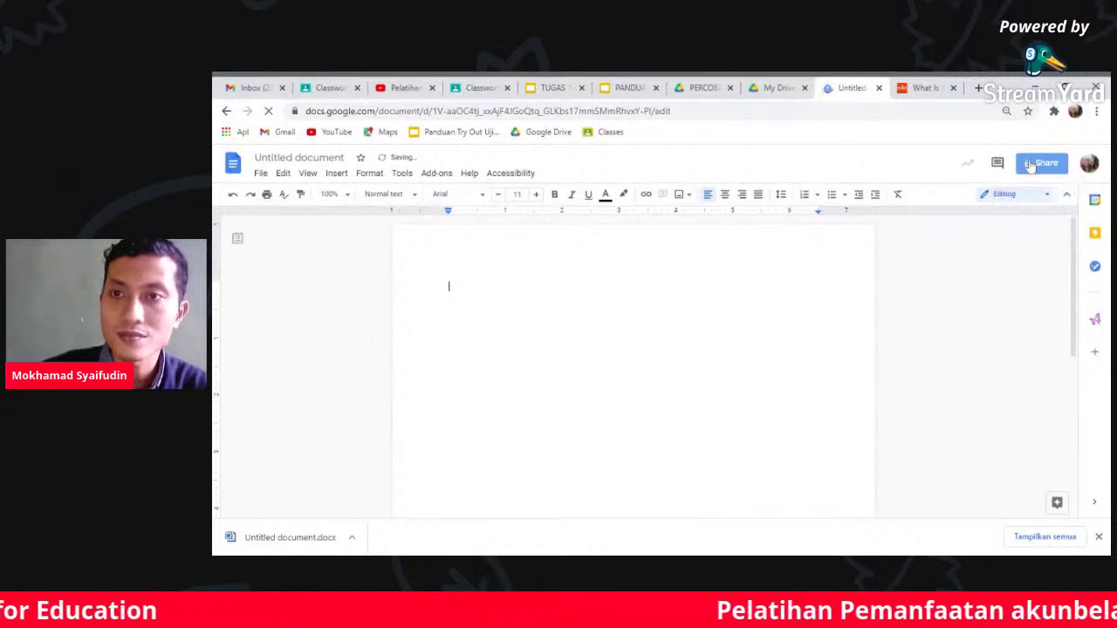
pyautogui.click(1040, 164)
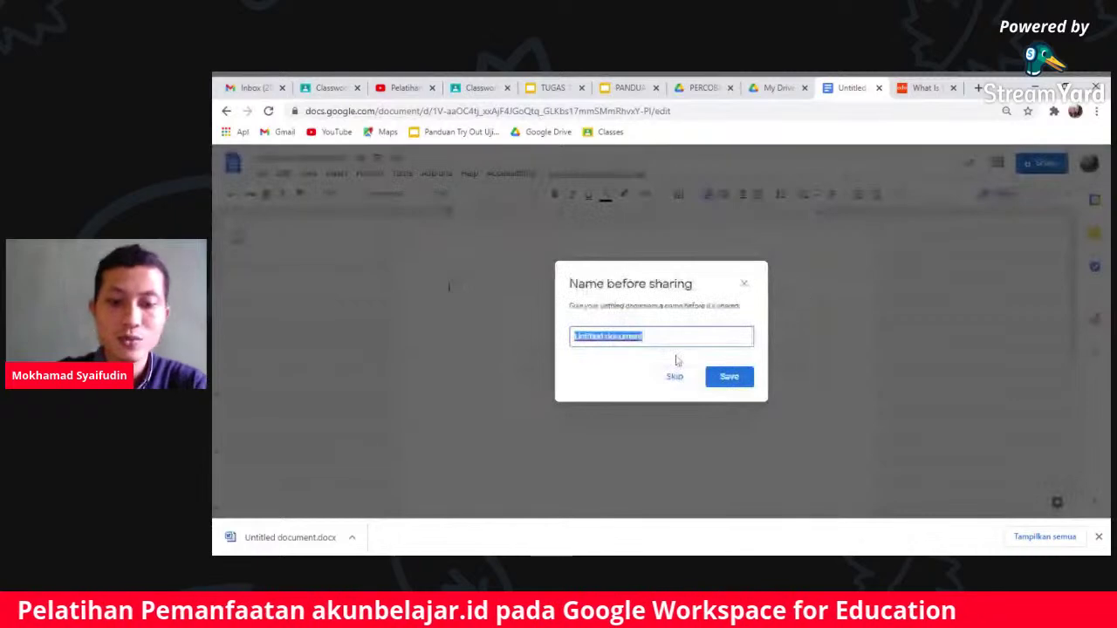
# - Save the document under the name 'Cobaan' and reopen its sharing settings
pyautogui.write('Coba')
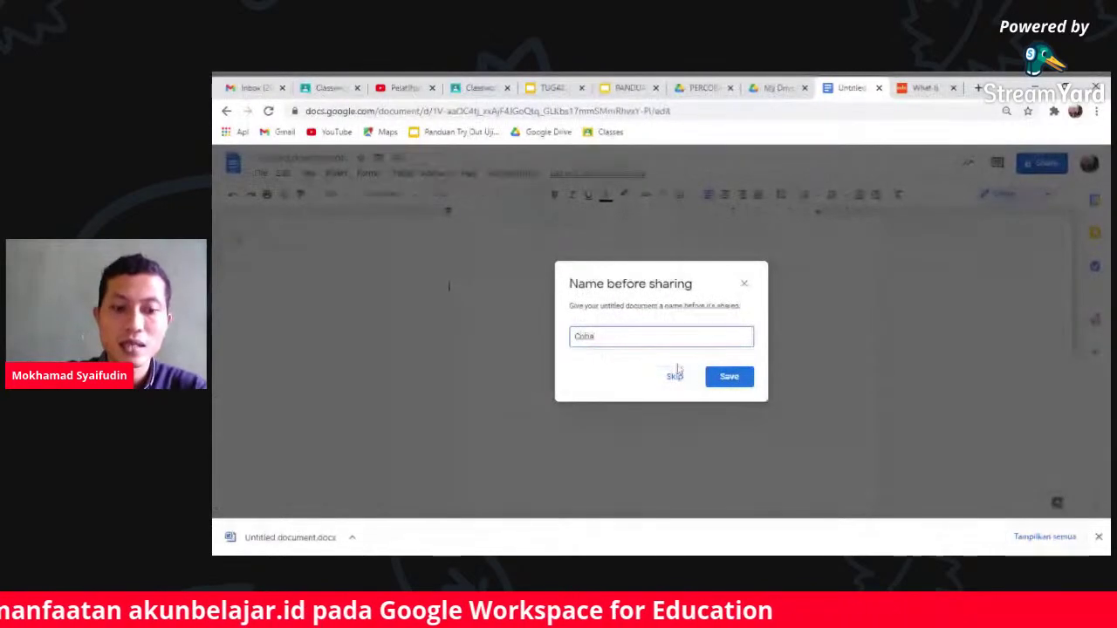
pyautogui.write('an')
pyautogui.click(726, 378)
pyautogui.click(1040, 164)
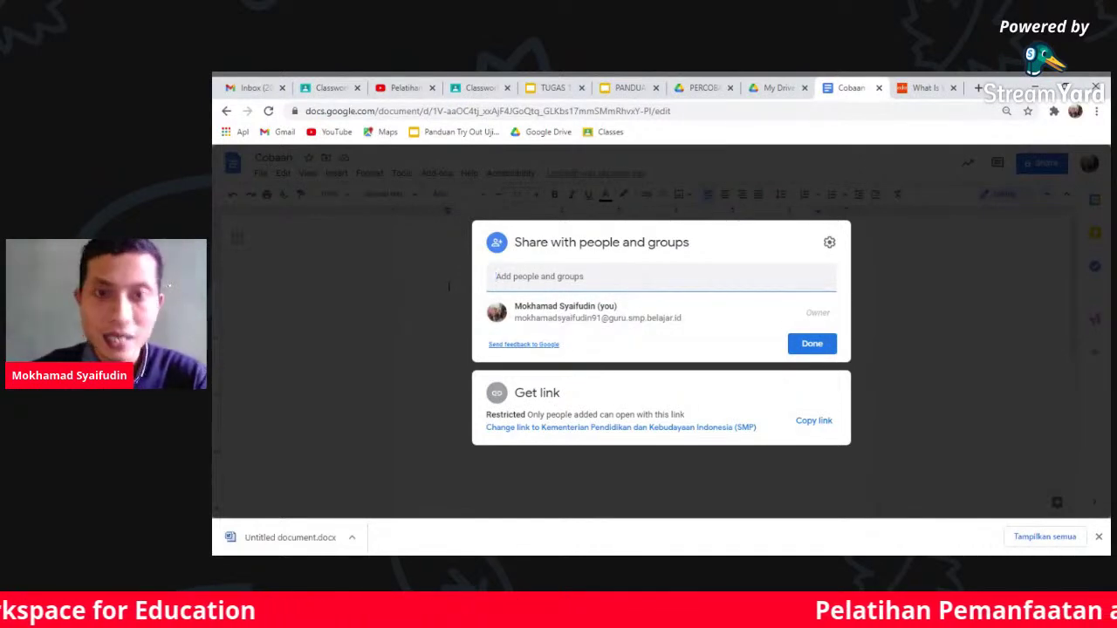
# - Enter the group's e-mail address and select the Pelatihan GWE group as recipient
pyautogui.click(496, 277)
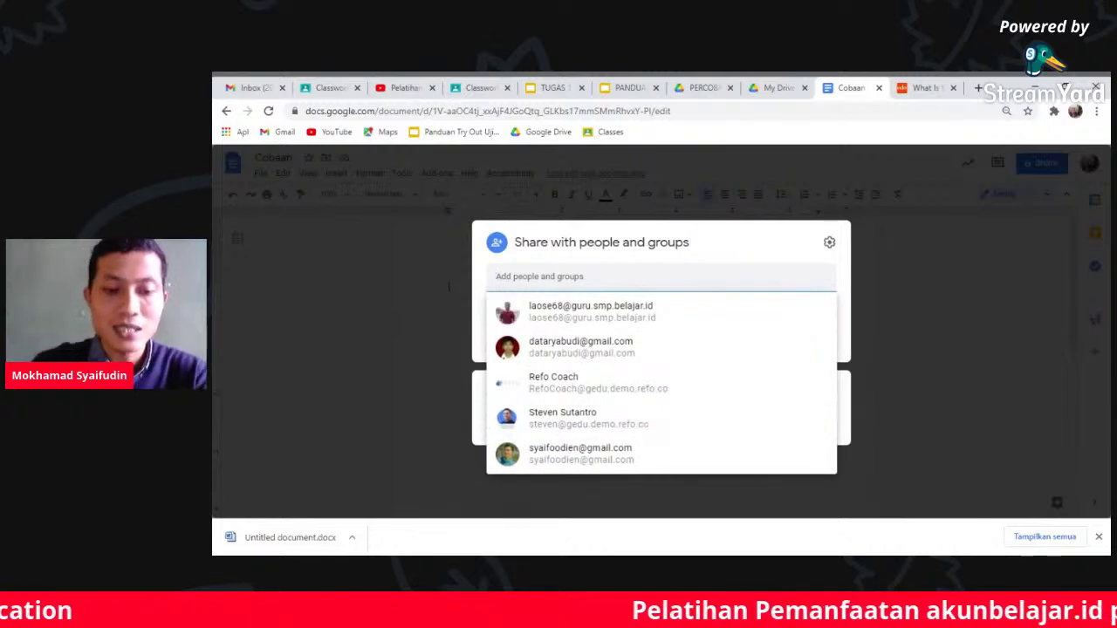
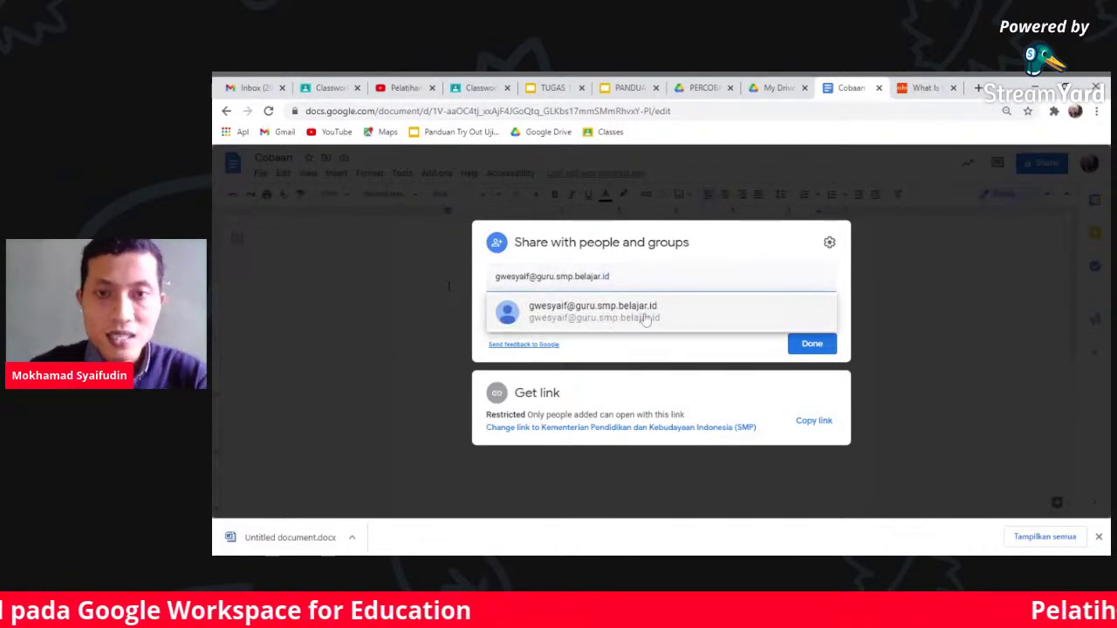
pyautogui.moveTo(642, 319)
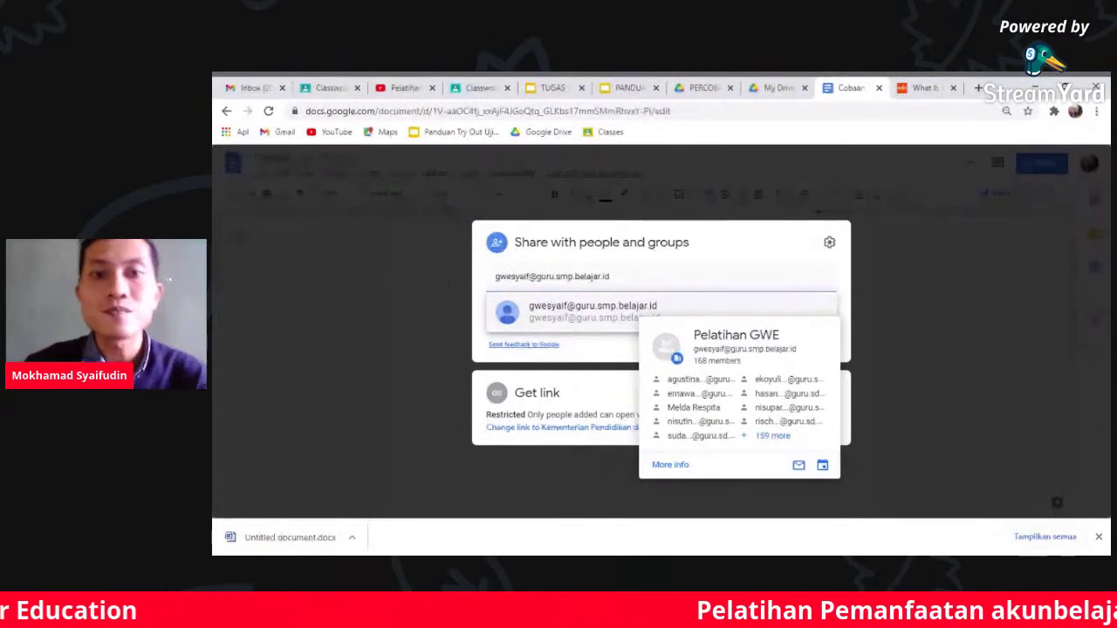
pyautogui.click(644, 312)
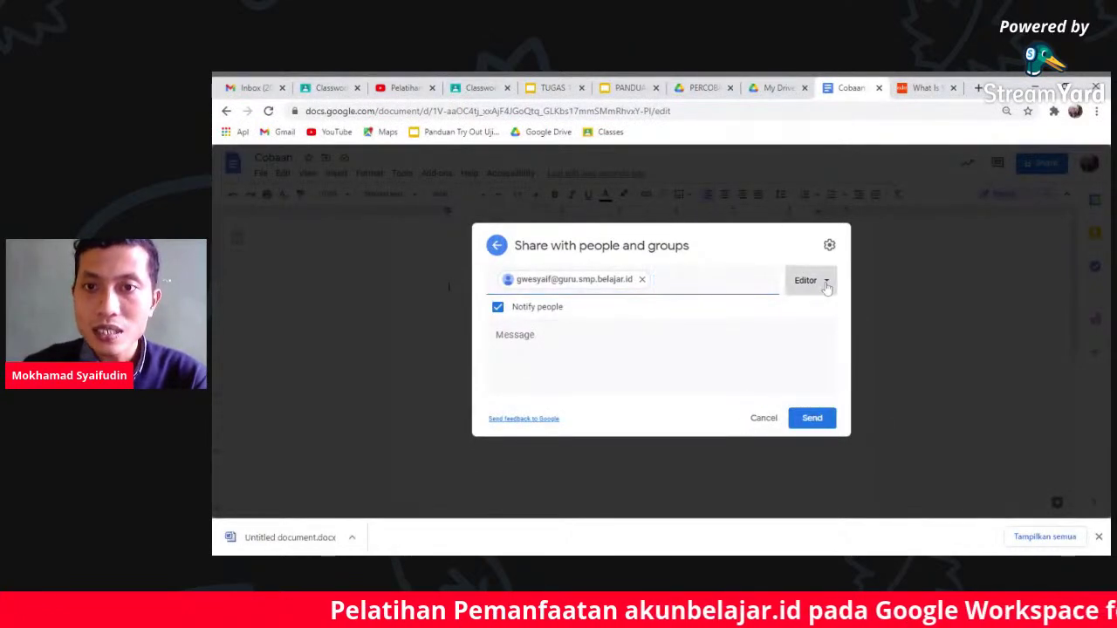
# - Set the group's access to Viewer, send the invitation, and return to the document
pyautogui.click(826, 283)
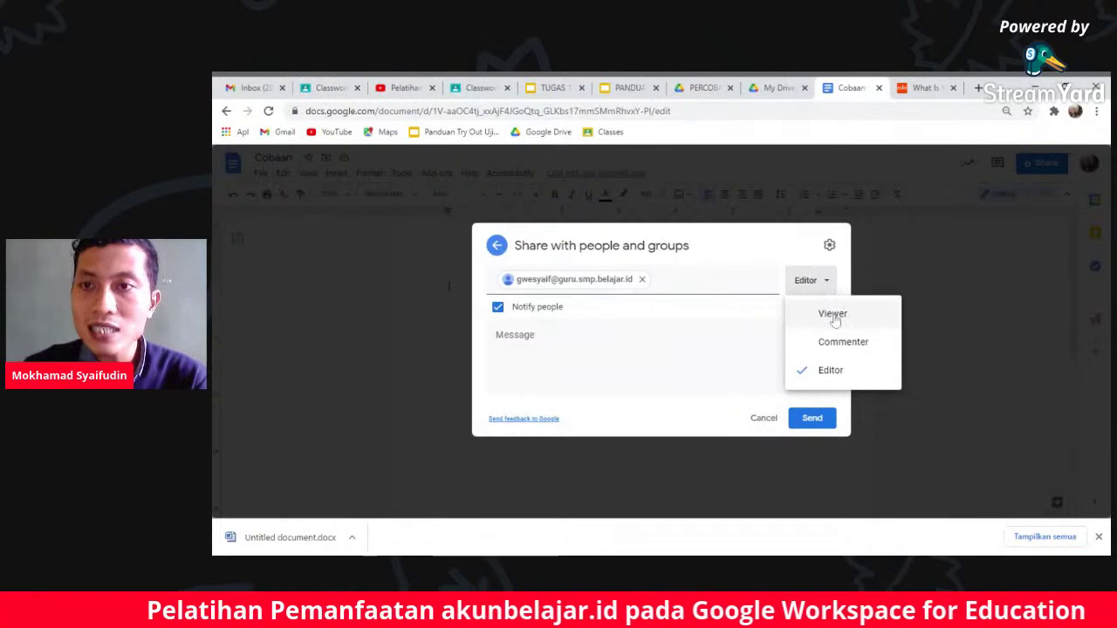
pyautogui.click(833, 316)
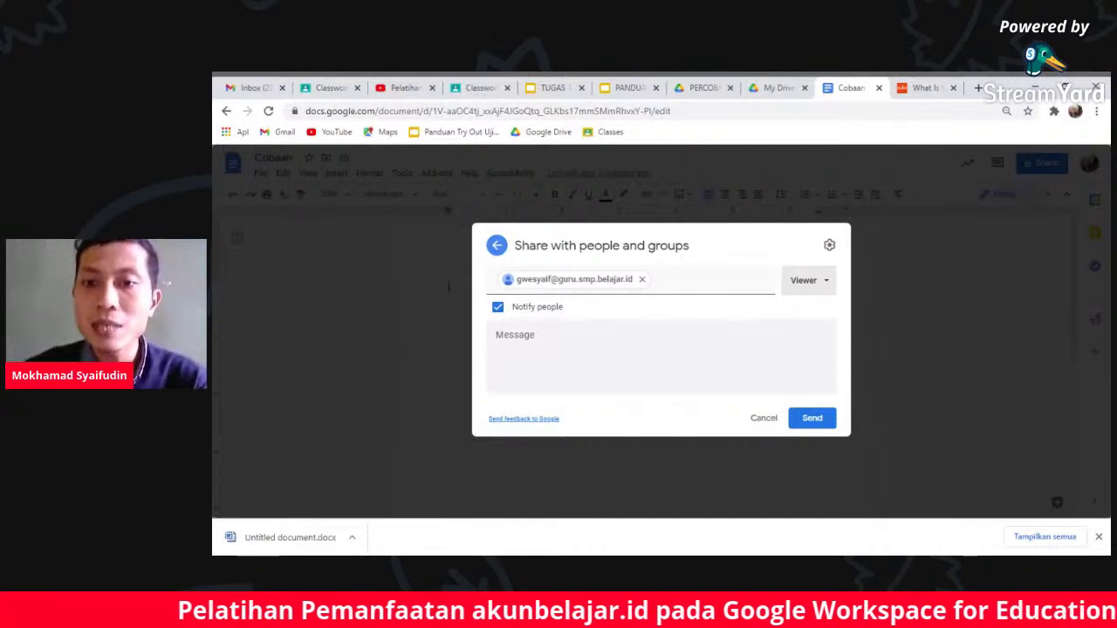
pyautogui.click(817, 422)
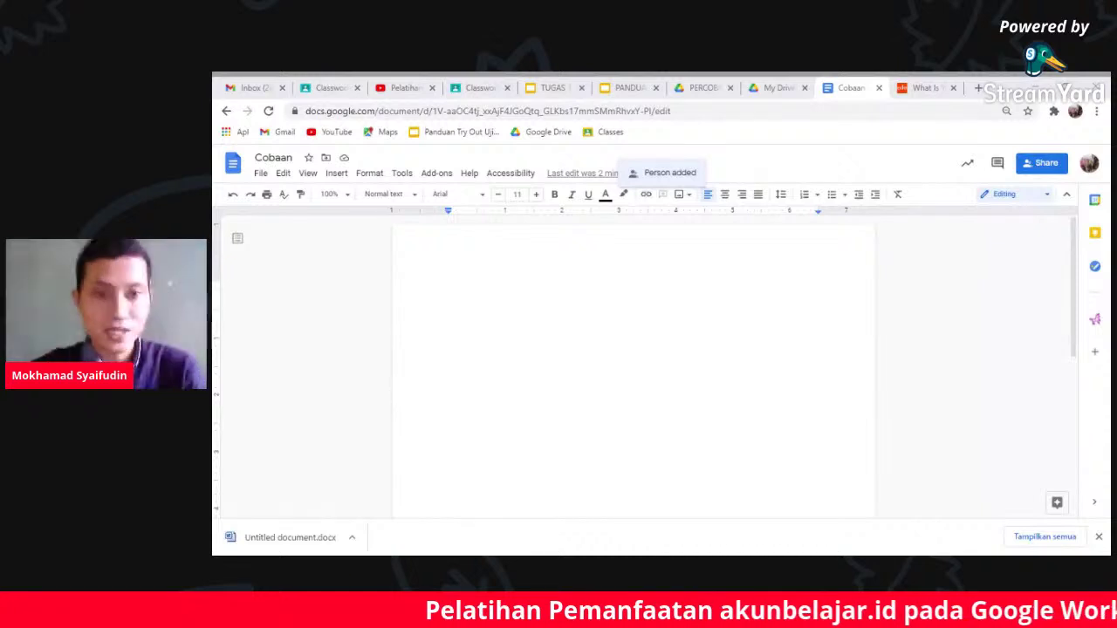
pyautogui.click(448, 286)
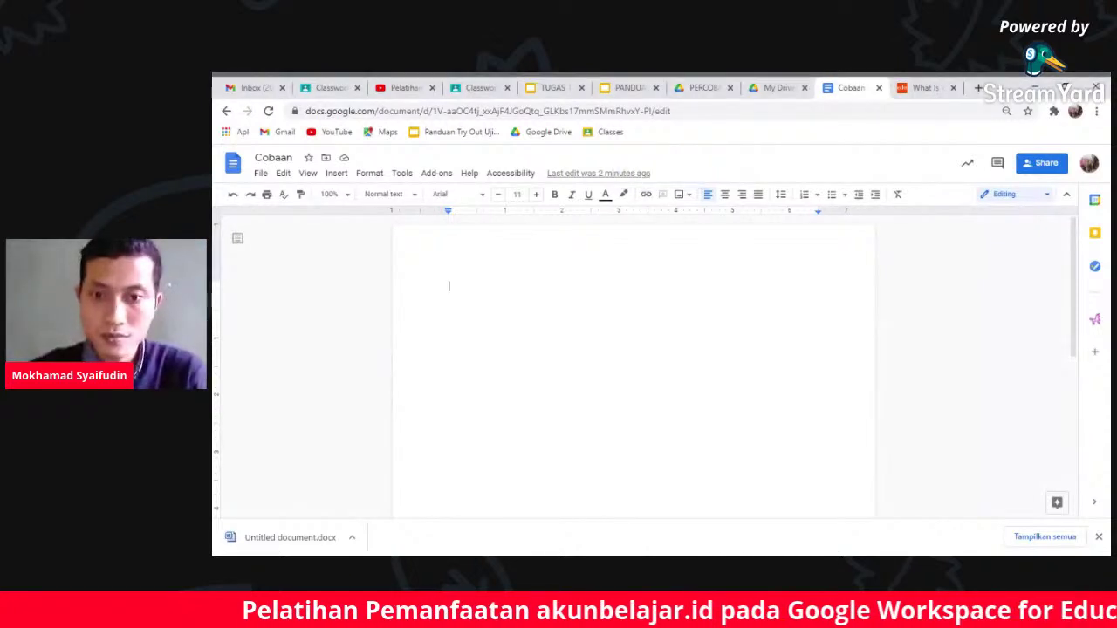
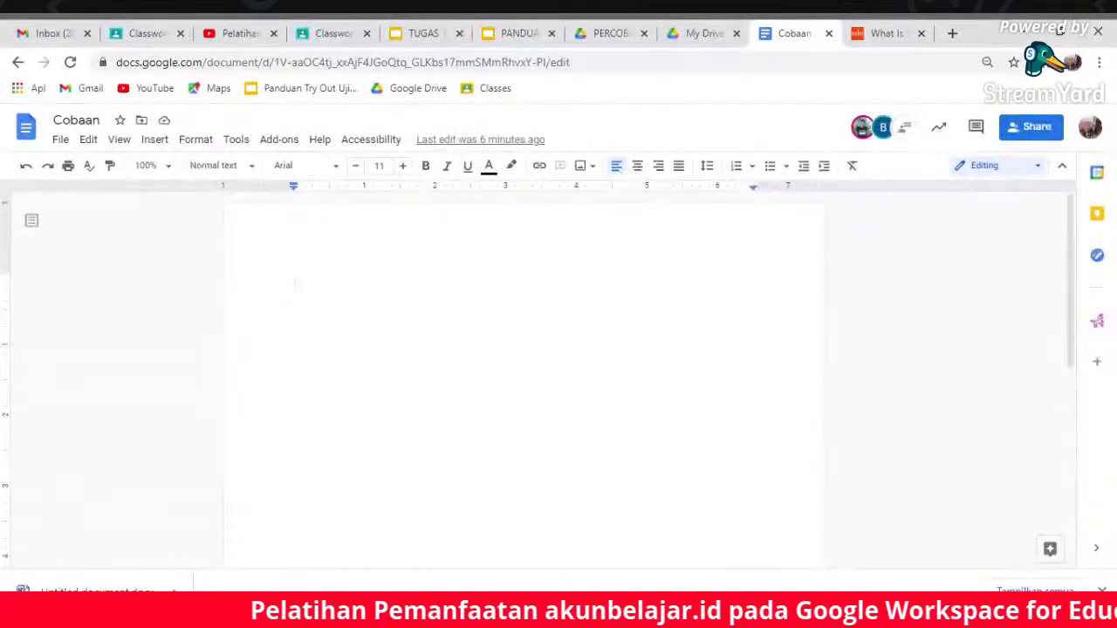
# - Open the document's chat and send the message 'Cek'
pyautogui.click(905, 129)
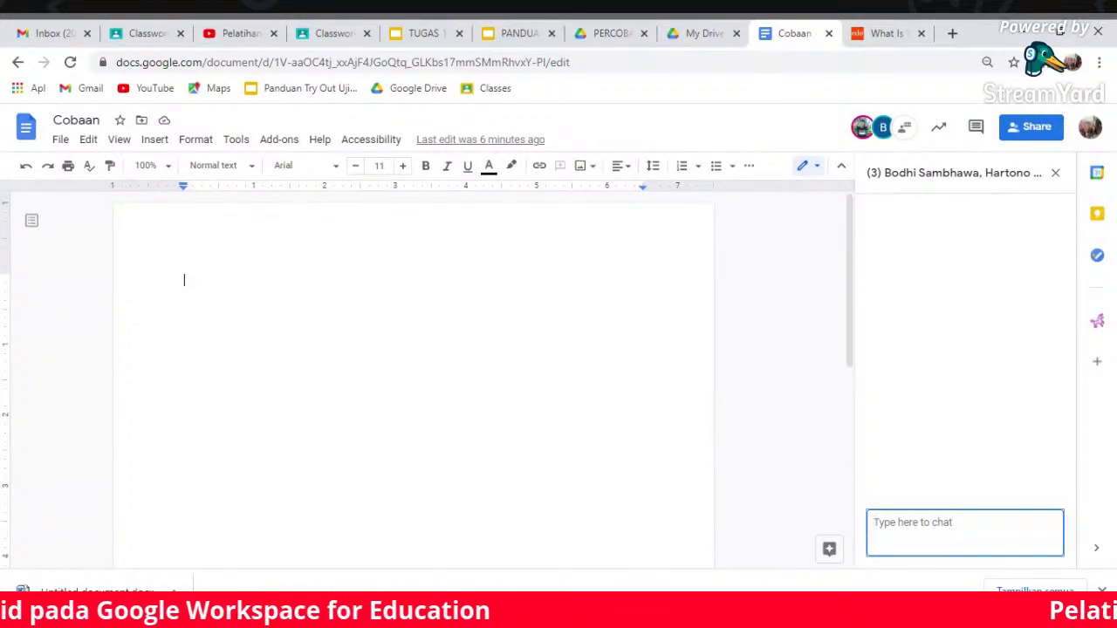
pyautogui.write('Cek')
pyautogui.press('Return')
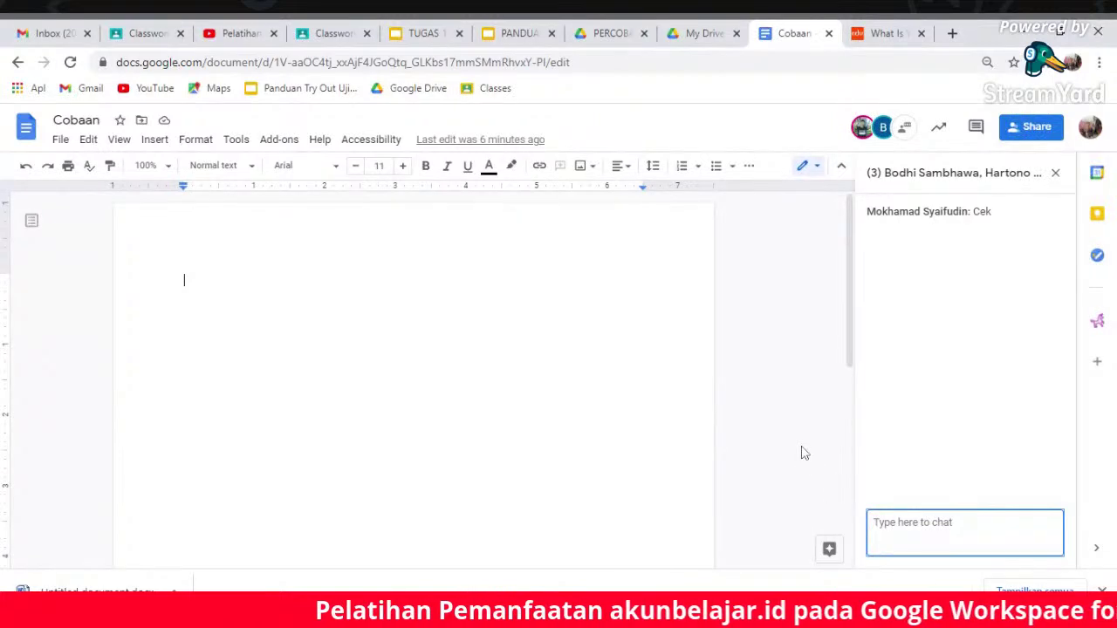
pyautogui.click(793, 393)
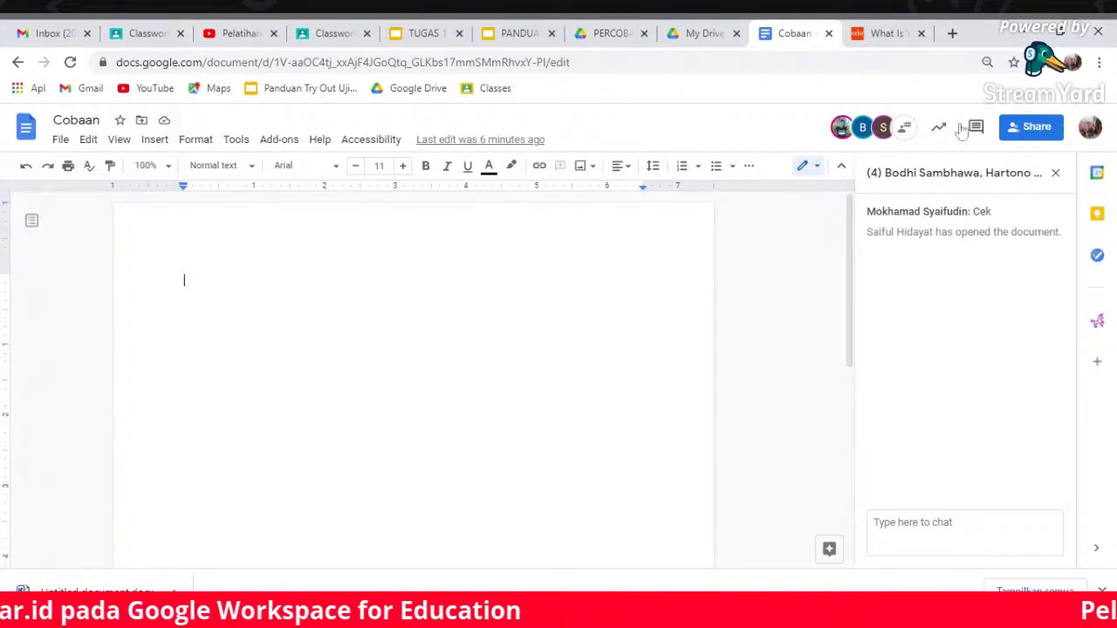
pyautogui.click(883, 131)
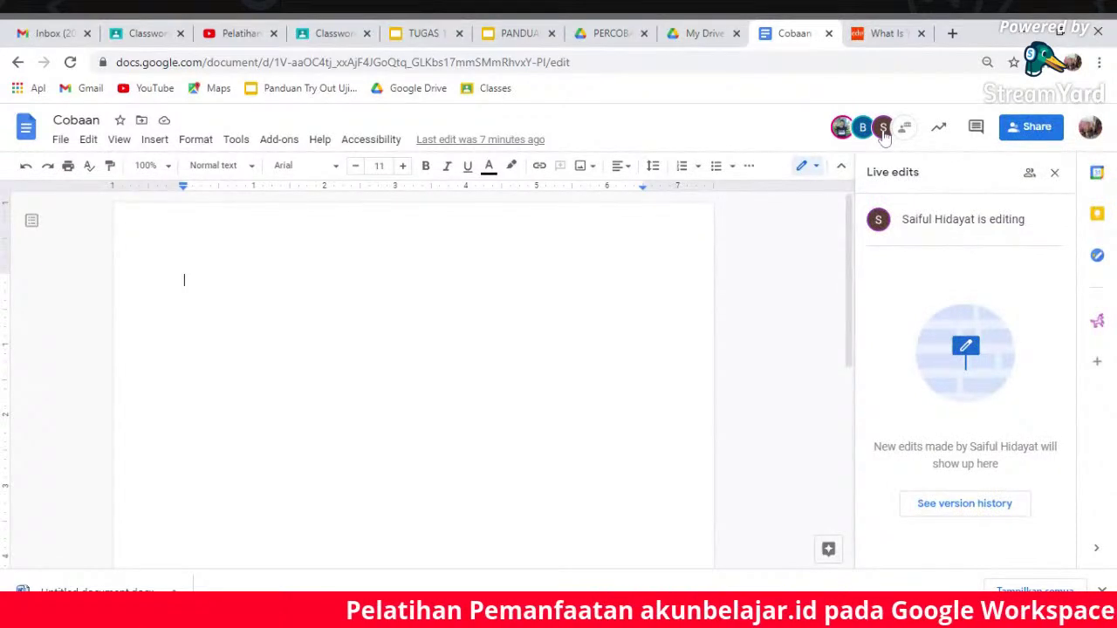
pyautogui.click(1054, 172)
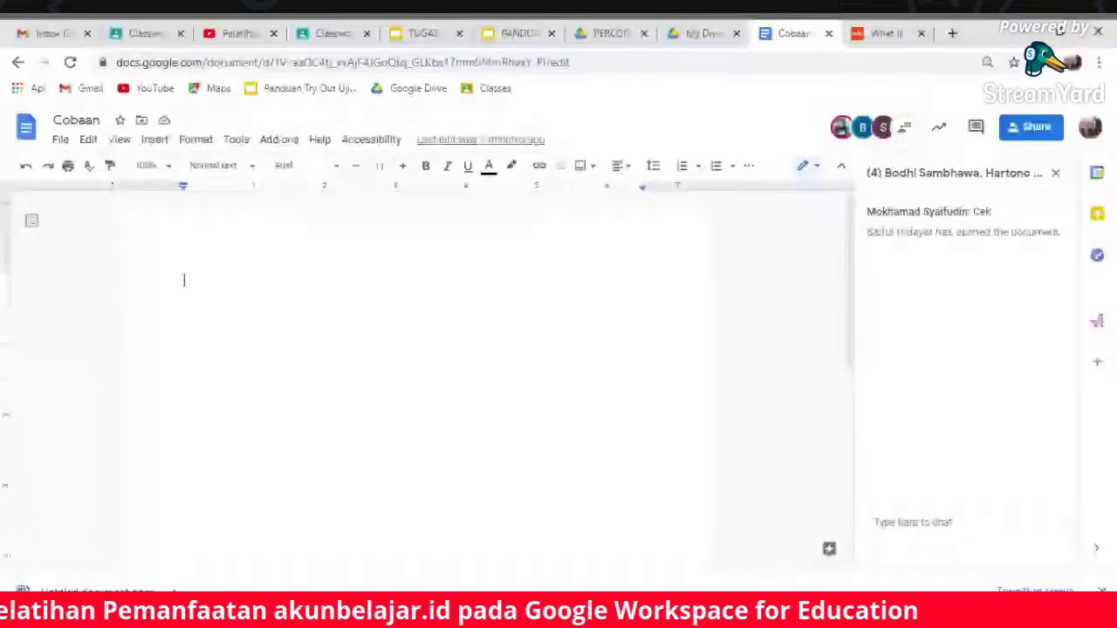
pyautogui.click(964, 522)
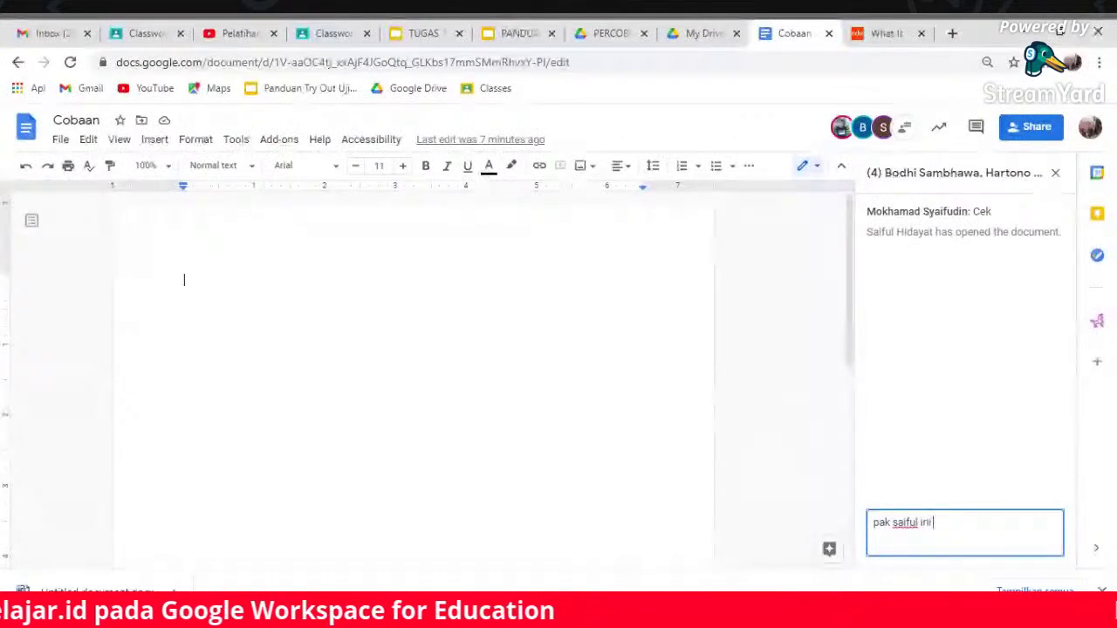
pyautogui.write(' orang pasuruan kah?')
pyautogui.press('Return')
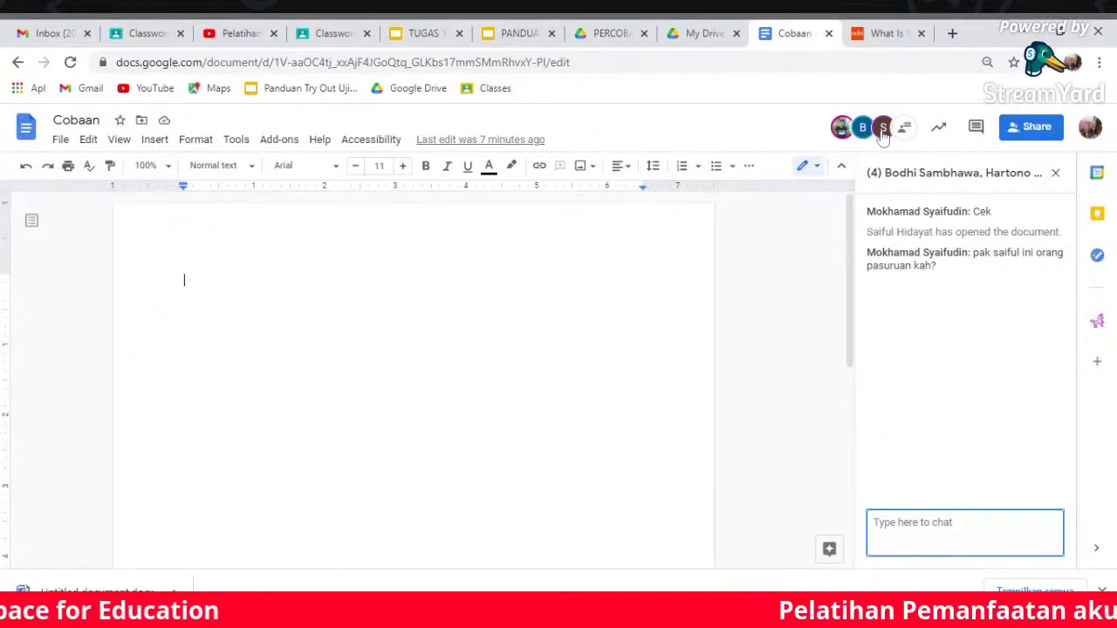
pyautogui.moveTo(884, 135)
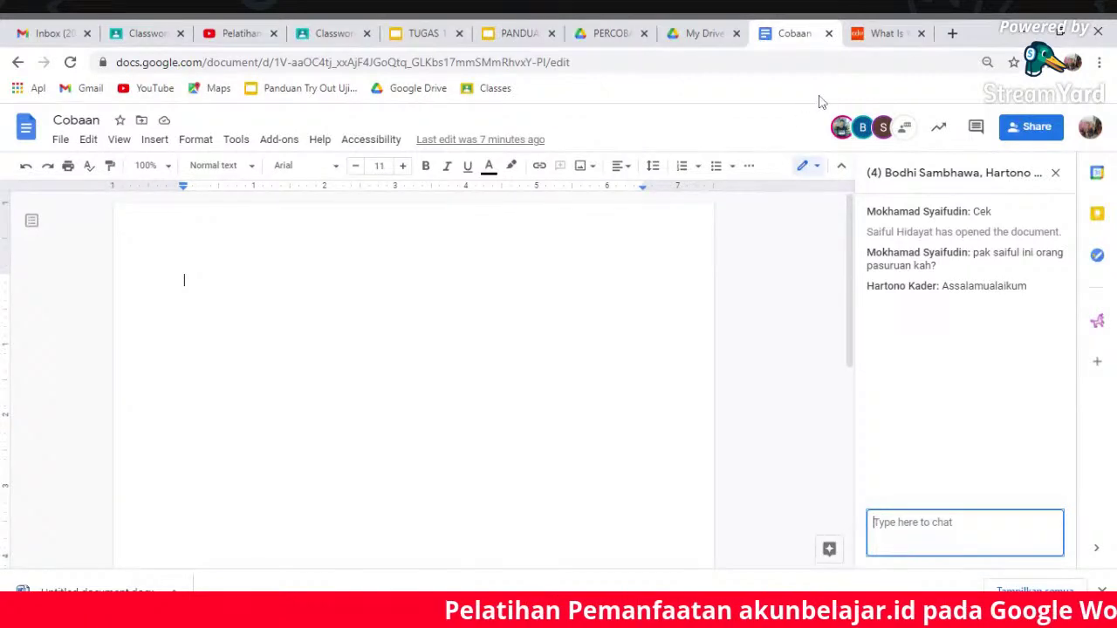
pyautogui.click(906, 130)
pyautogui.click(906, 131)
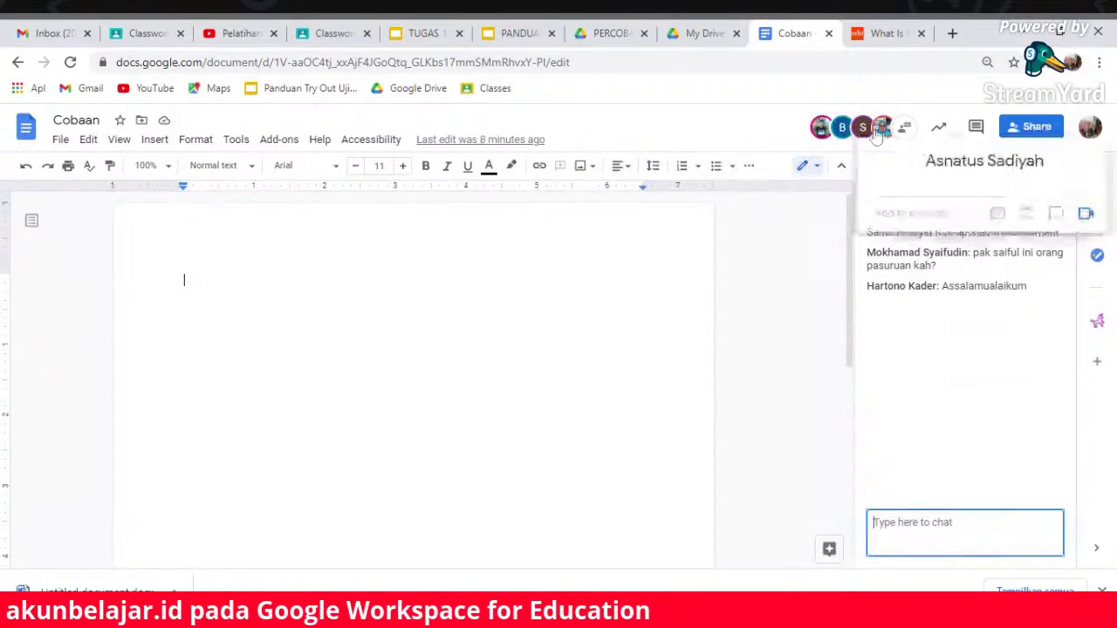
pyautogui.moveTo(820, 131)
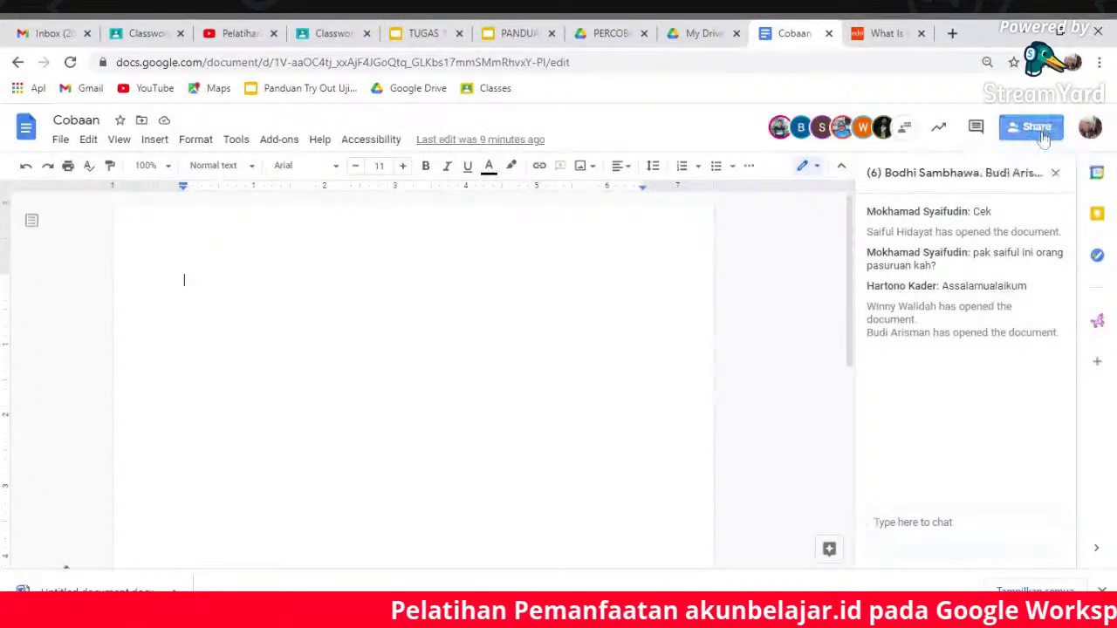
# - Change the training group's sharing role from Viewer to Editor and save it
pyautogui.click(1012, 131)
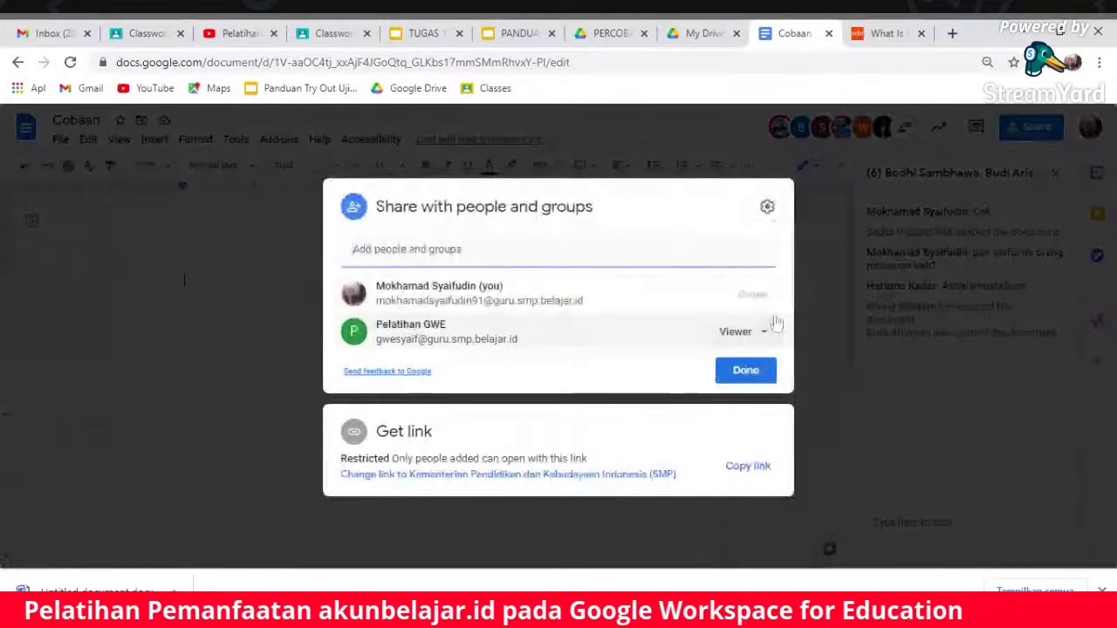
pyautogui.click(817, 242)
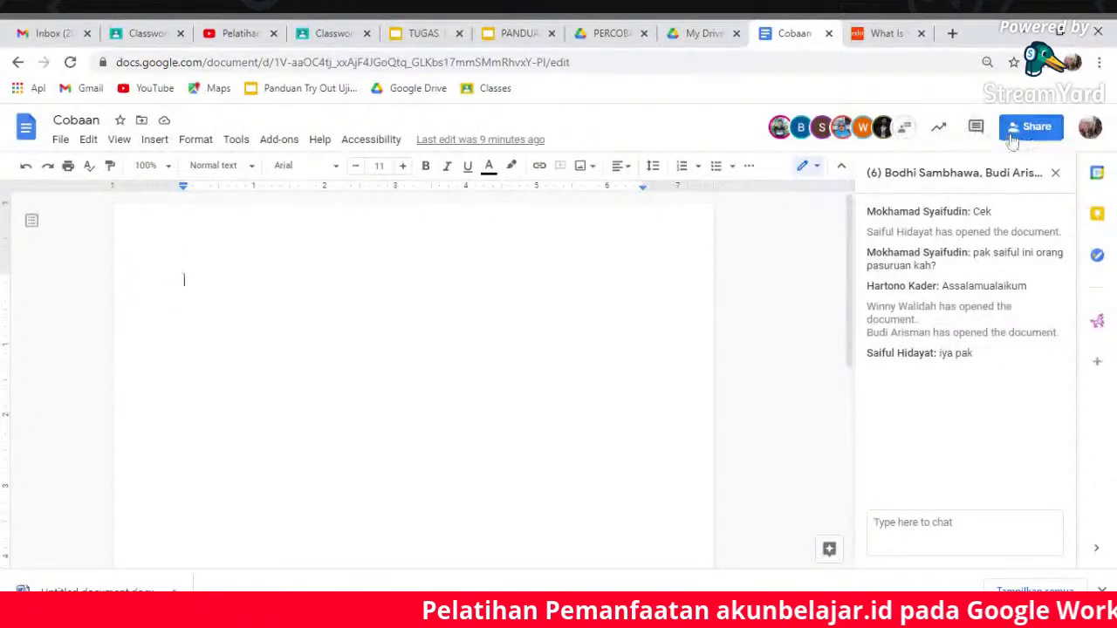
pyautogui.click(1012, 141)
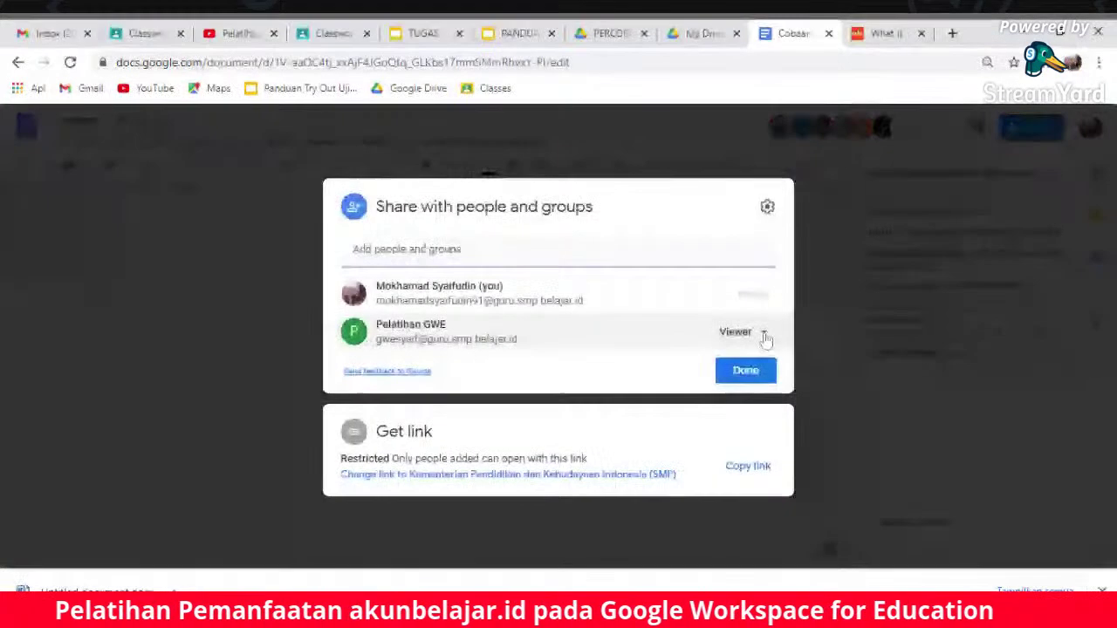
pyautogui.click(764, 333)
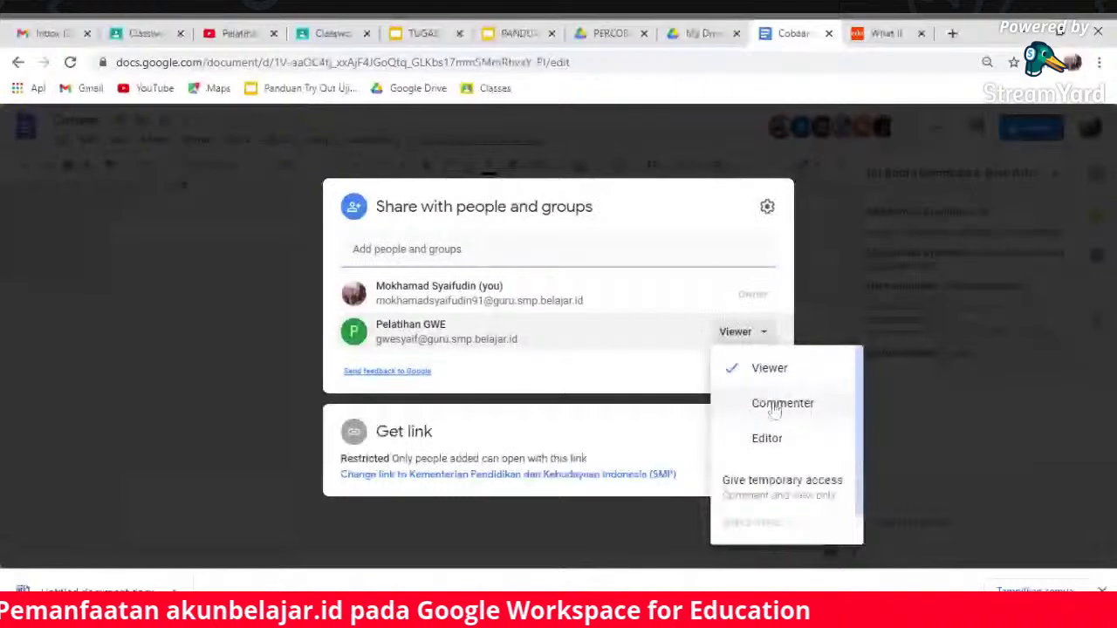
pyautogui.click(779, 439)
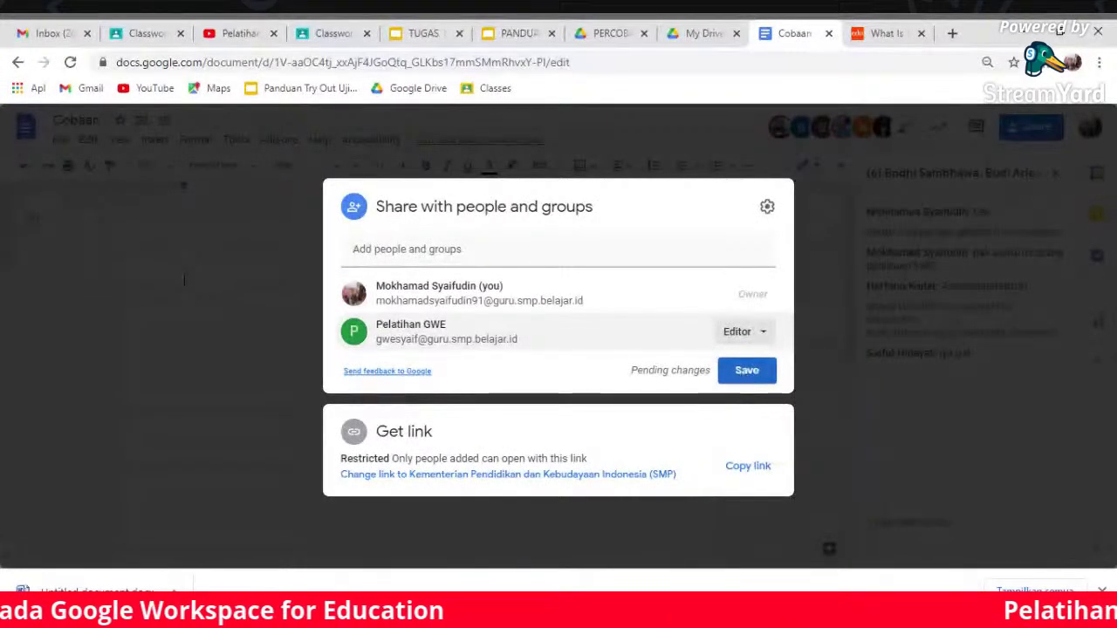
pyautogui.click(746, 372)
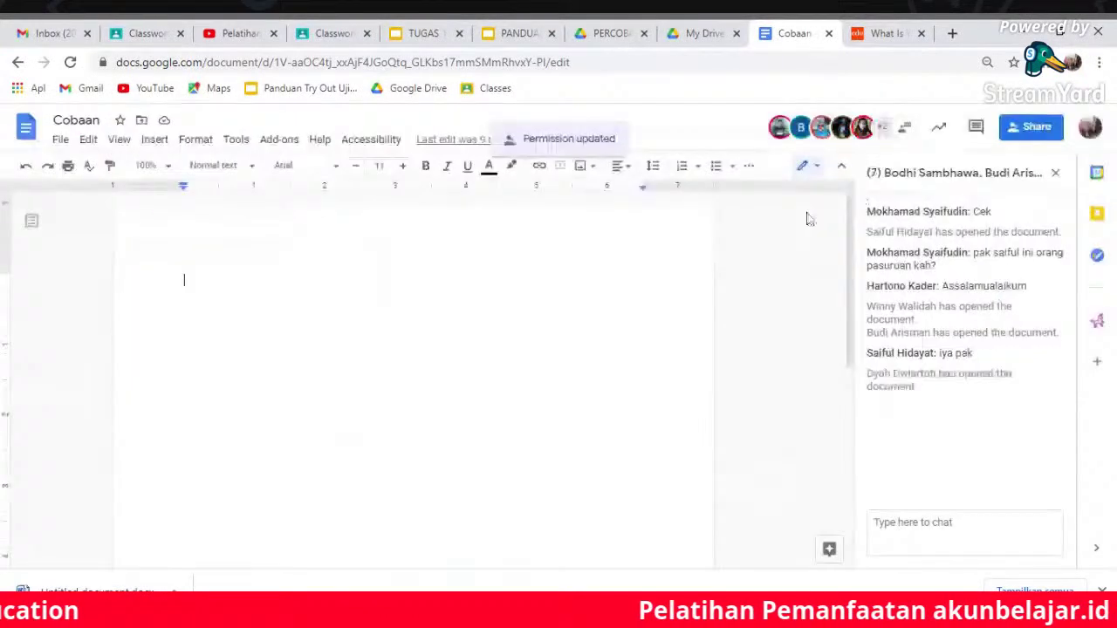
# - Look through the list of seven current viewers, then reopen the Share dialog
pyautogui.click(883, 129)
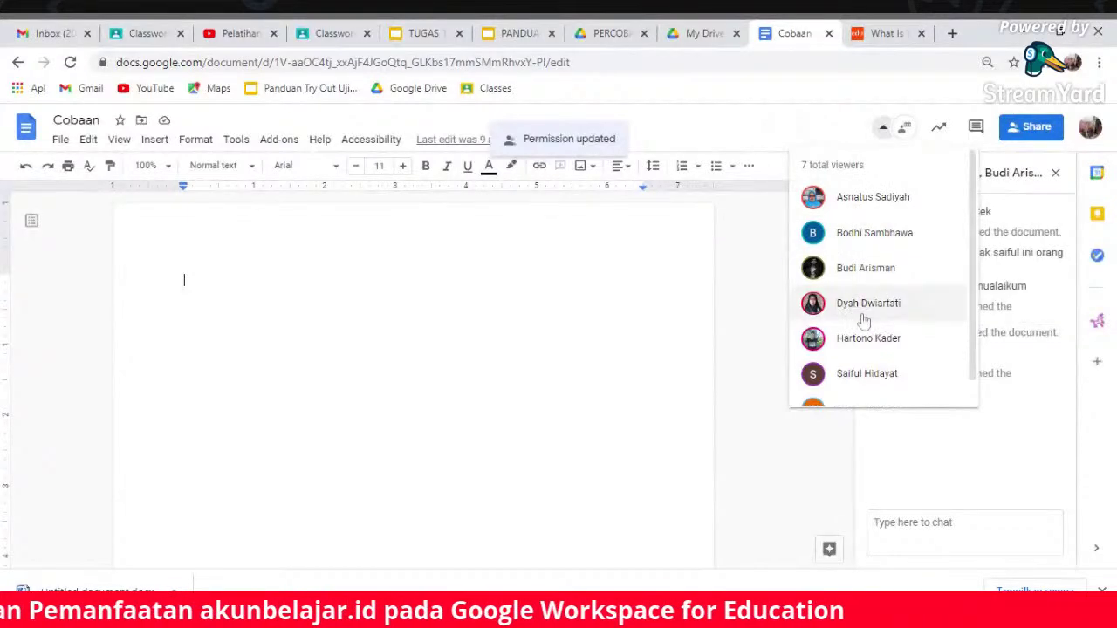
pyautogui.moveTo(976, 309)
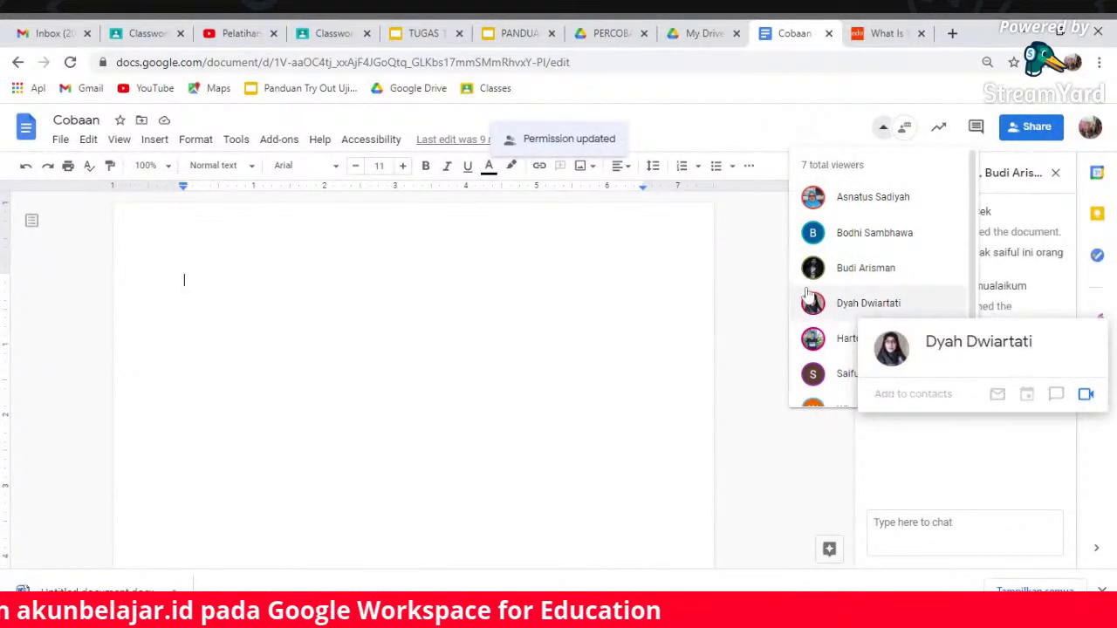
pyautogui.scroll(-1, 975, 365)
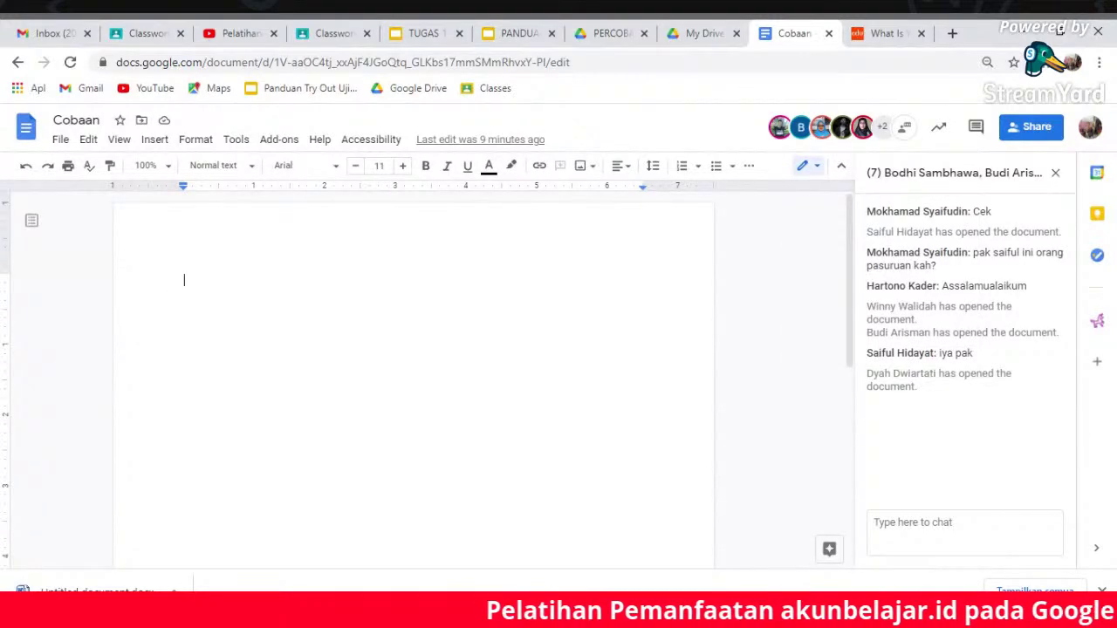
pyautogui.click(1014, 131)
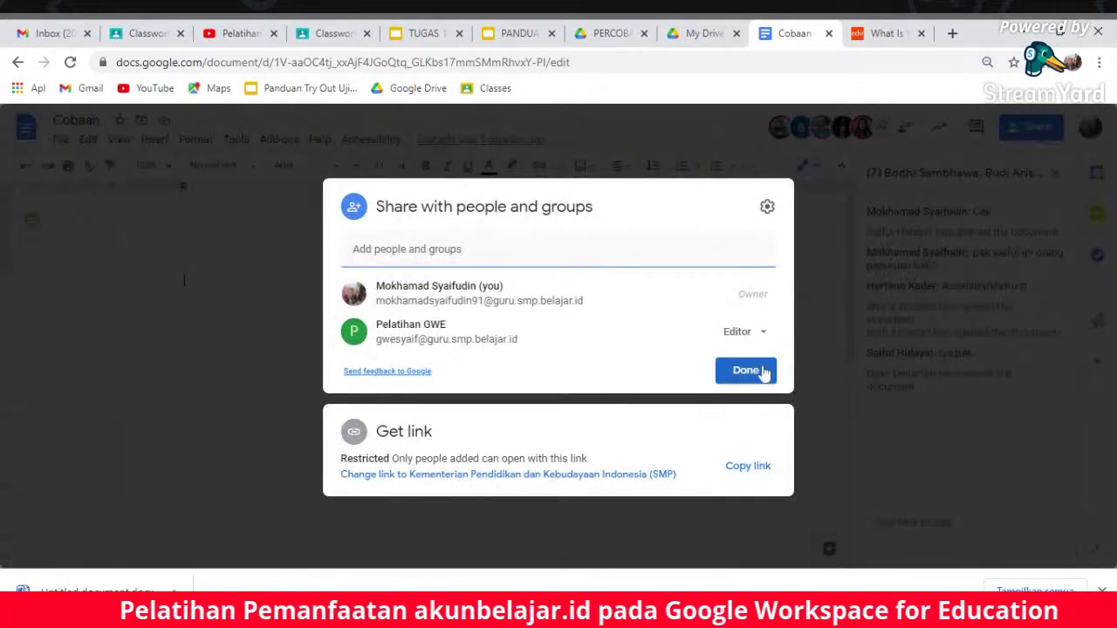
# - Close the Share dialog and type 'sjsbsbds' into the Cobaan document
pyautogui.click(763, 372)
pyautogui.click(912, 521)
pyautogui.write('sjsbsbds')
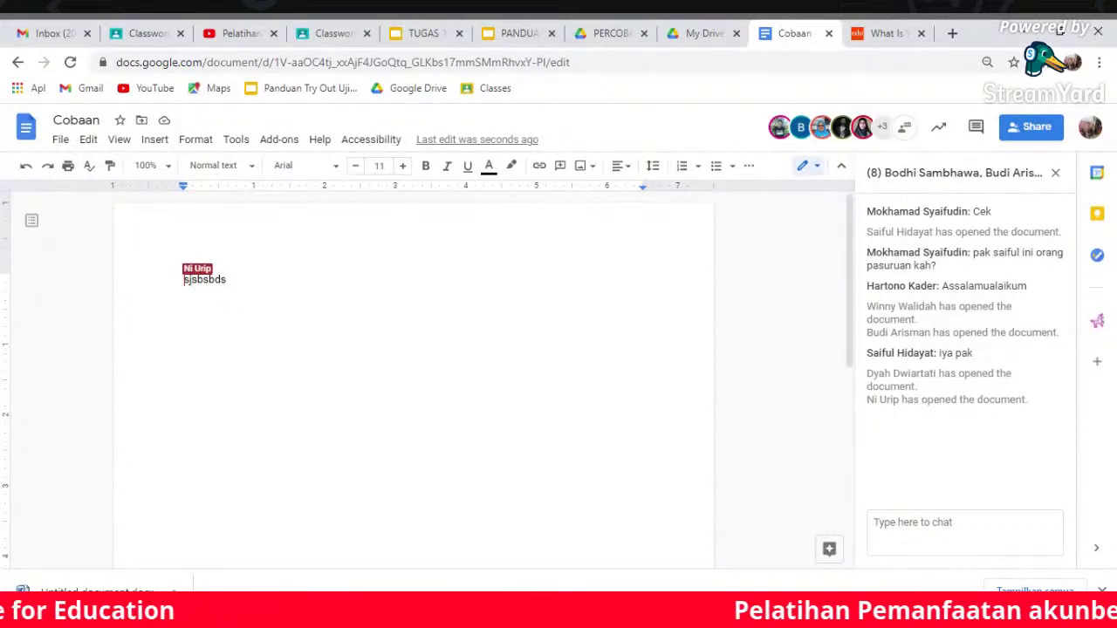
pyautogui.click(900, 130)
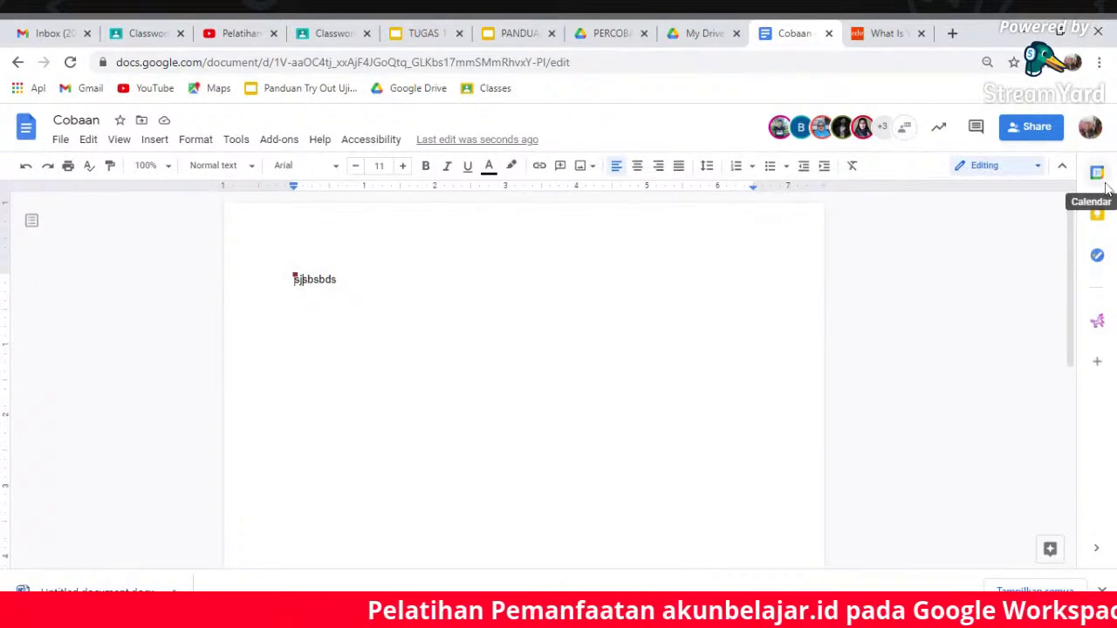
pyautogui.click(906, 132)
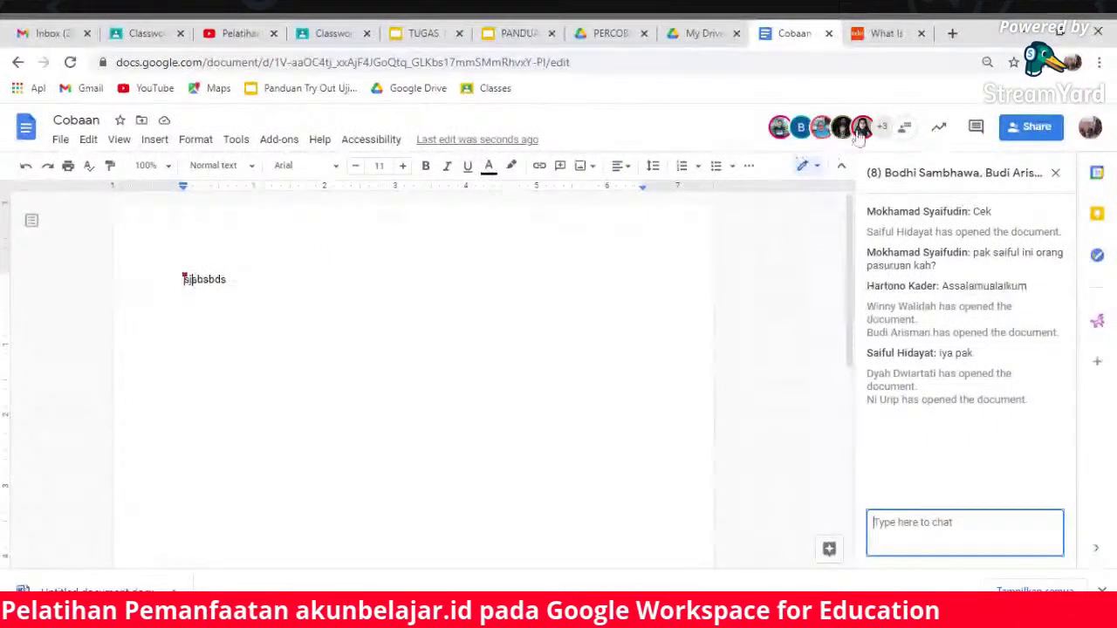
pyautogui.click(882, 128)
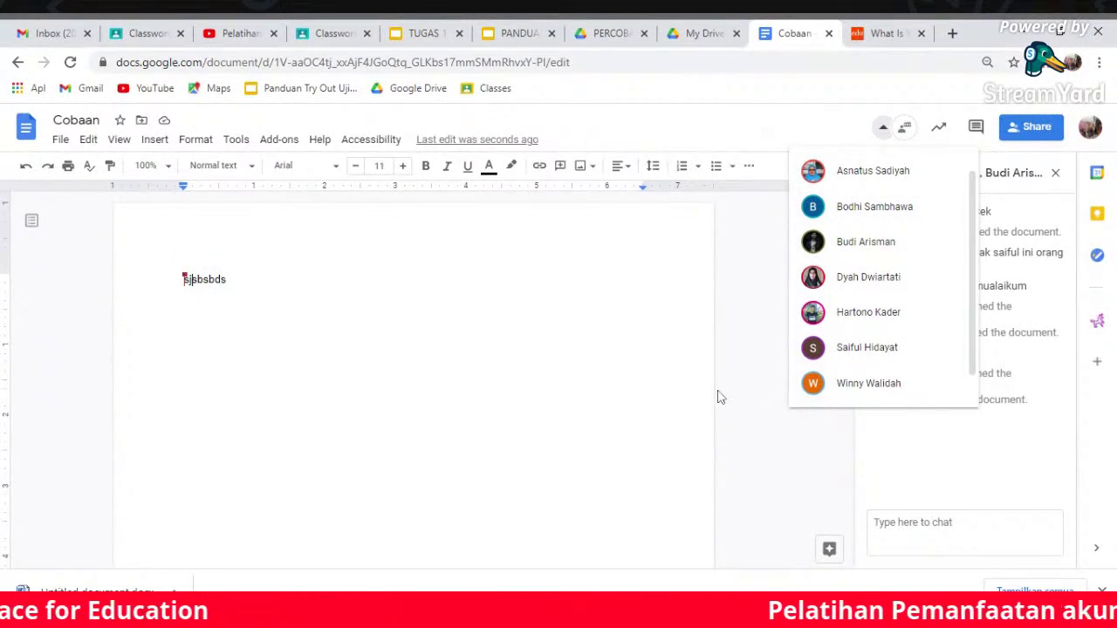
pyautogui.press('Escape')
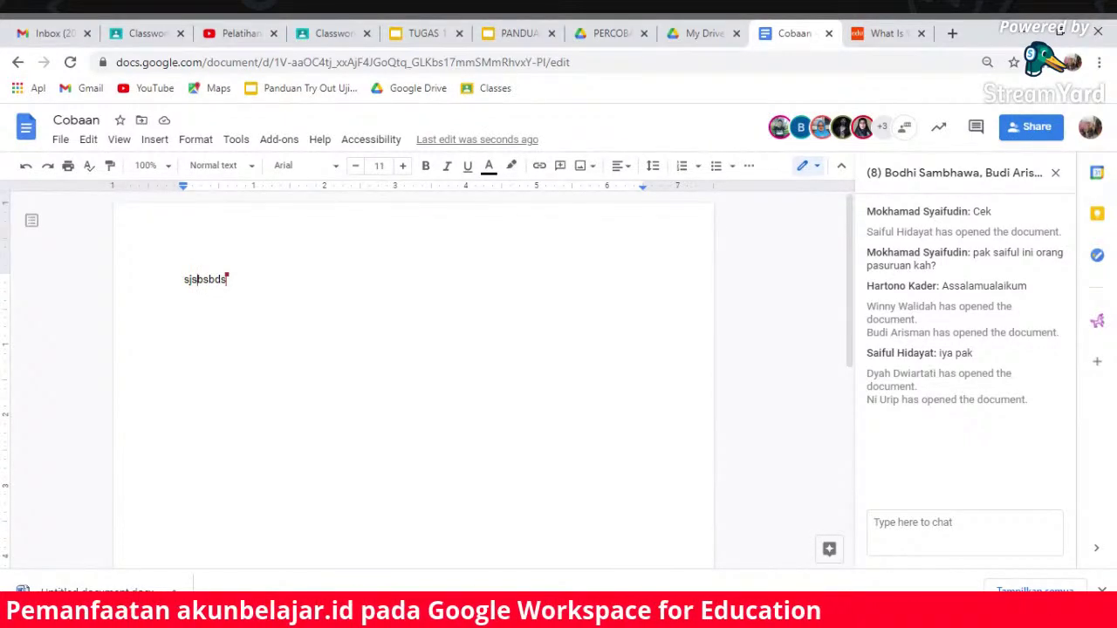
# - Set the document zoom to 100%
pyautogui.click(166, 167)
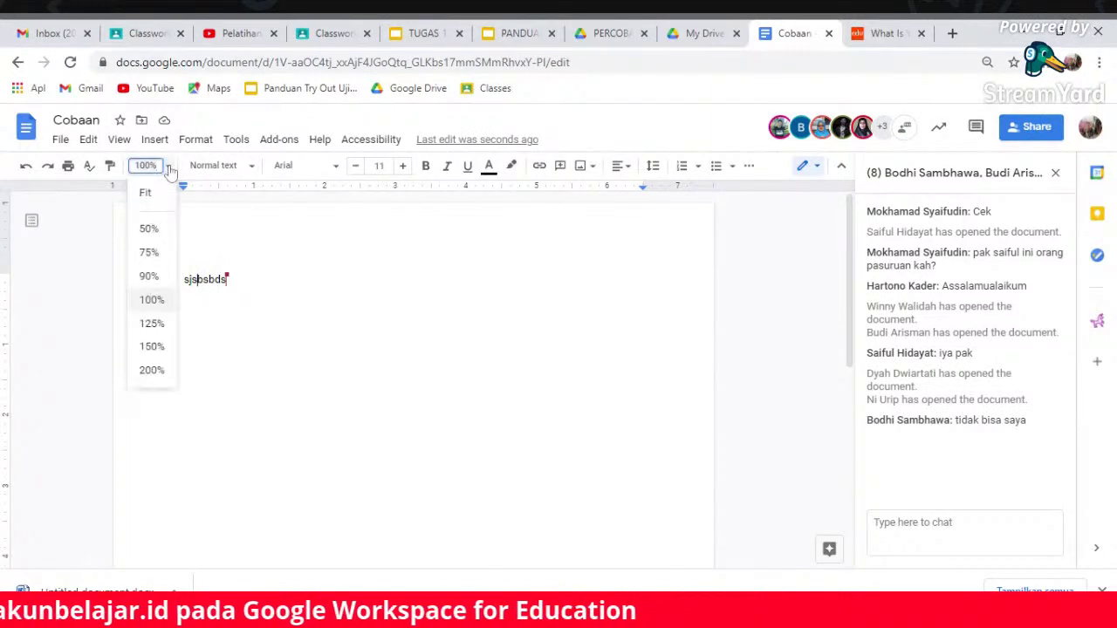
pyautogui.click(151, 299)
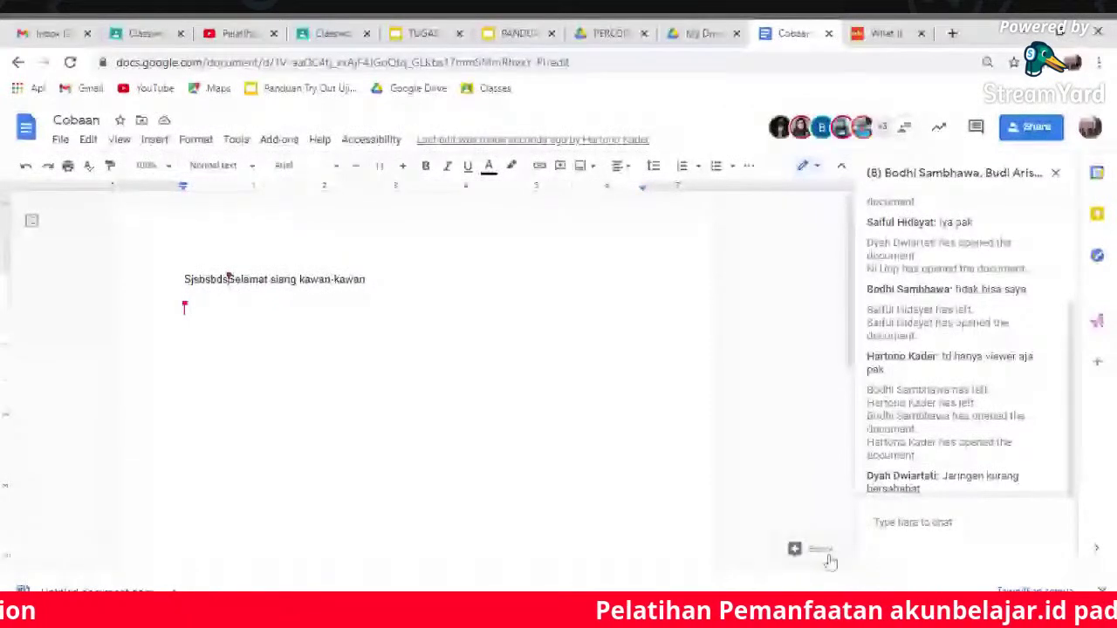
# - Open the Explore panel beside the Cobaan document
pyautogui.click(830, 561)
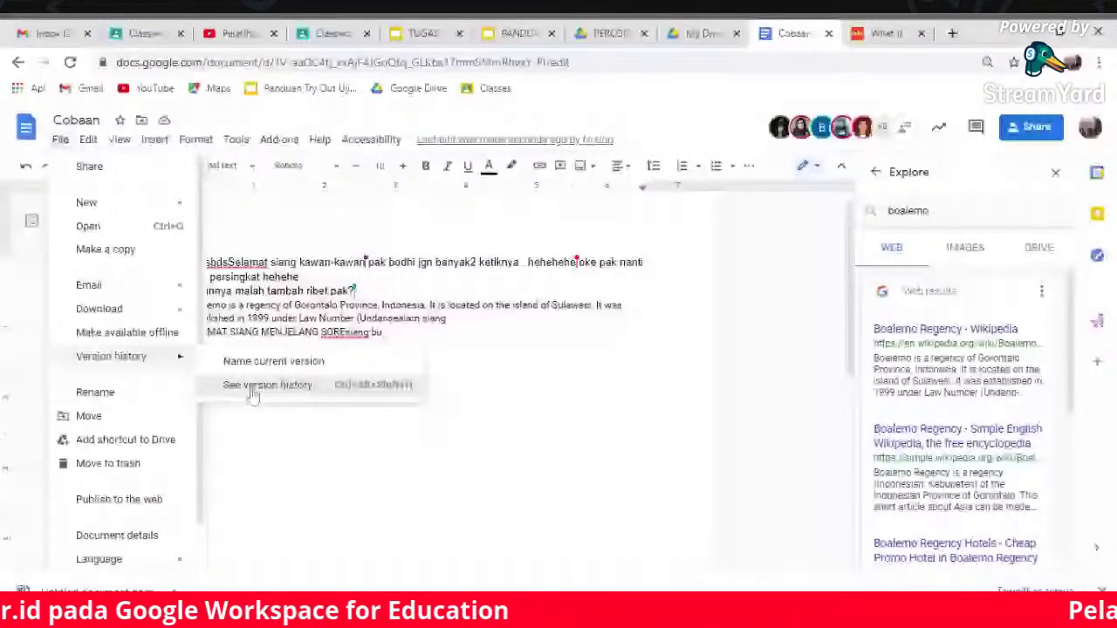
# - Open Cobaan's version history, then exit back to the editable document
pyautogui.click(253, 386)
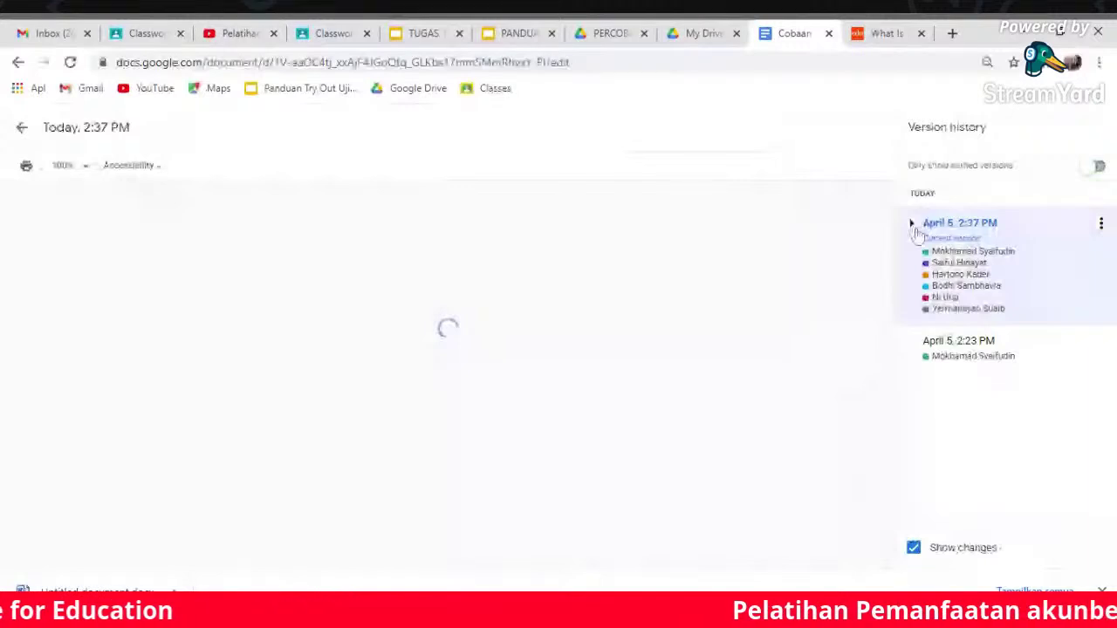
pyautogui.press('Escape')
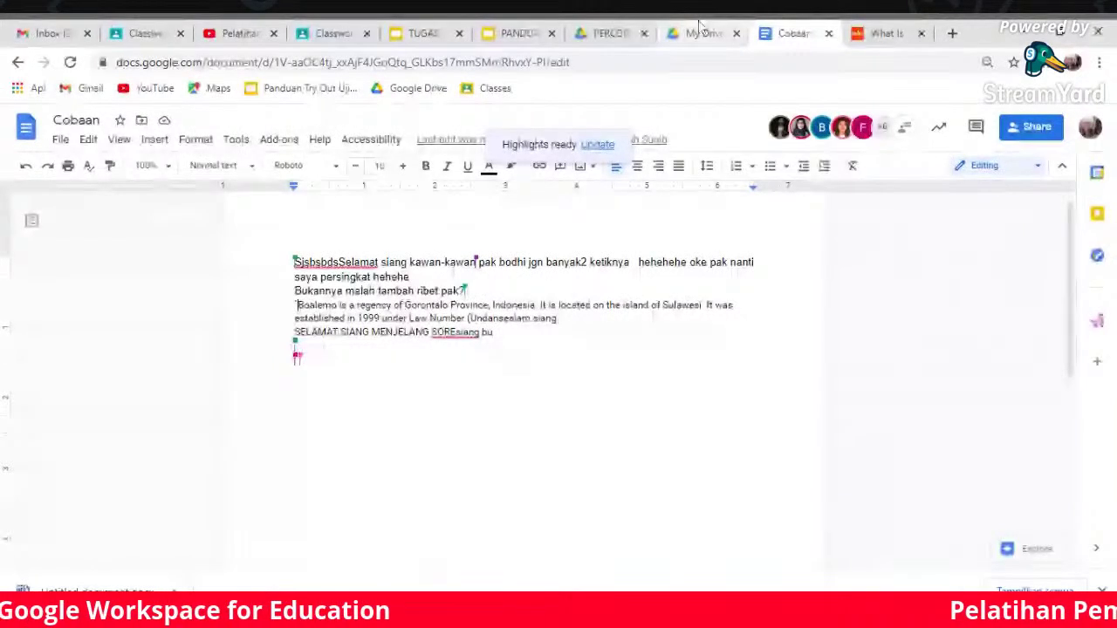
# - Page through the PANDUAN TUGAS 1 GSE guide slides, then return to the Cobaan tab
pyautogui.click(484, 33)
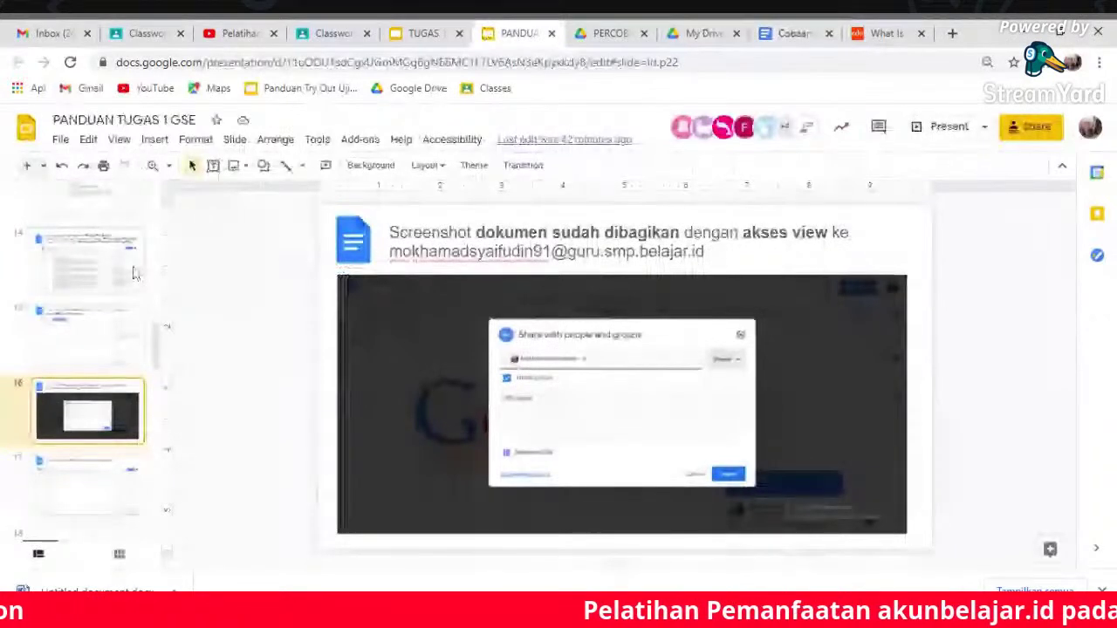
pyautogui.press('Down')
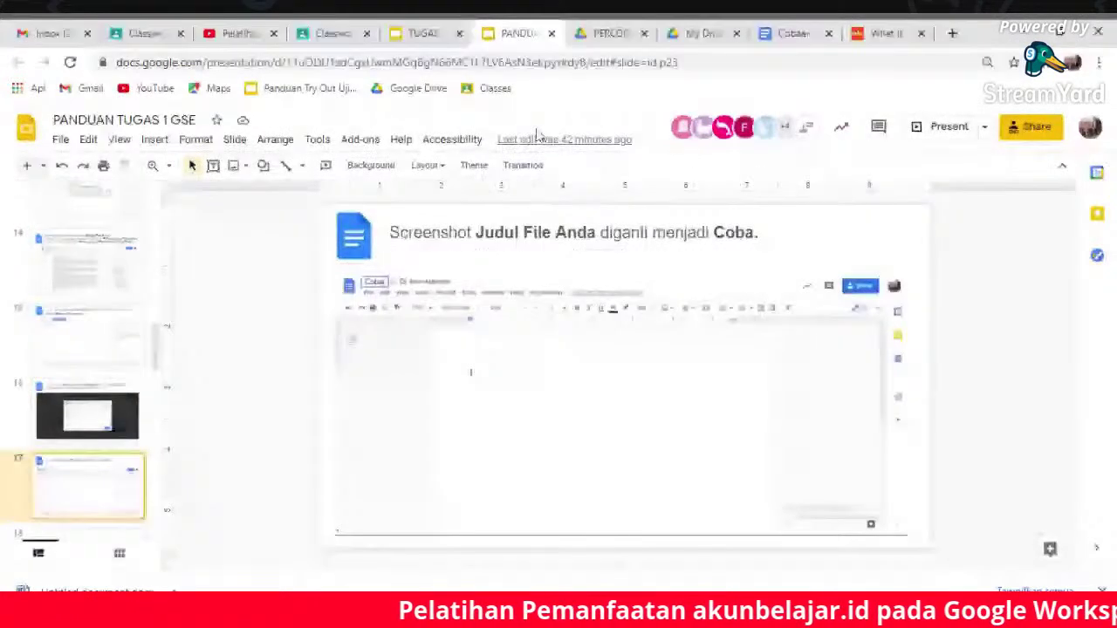
pyautogui.click(423, 33)
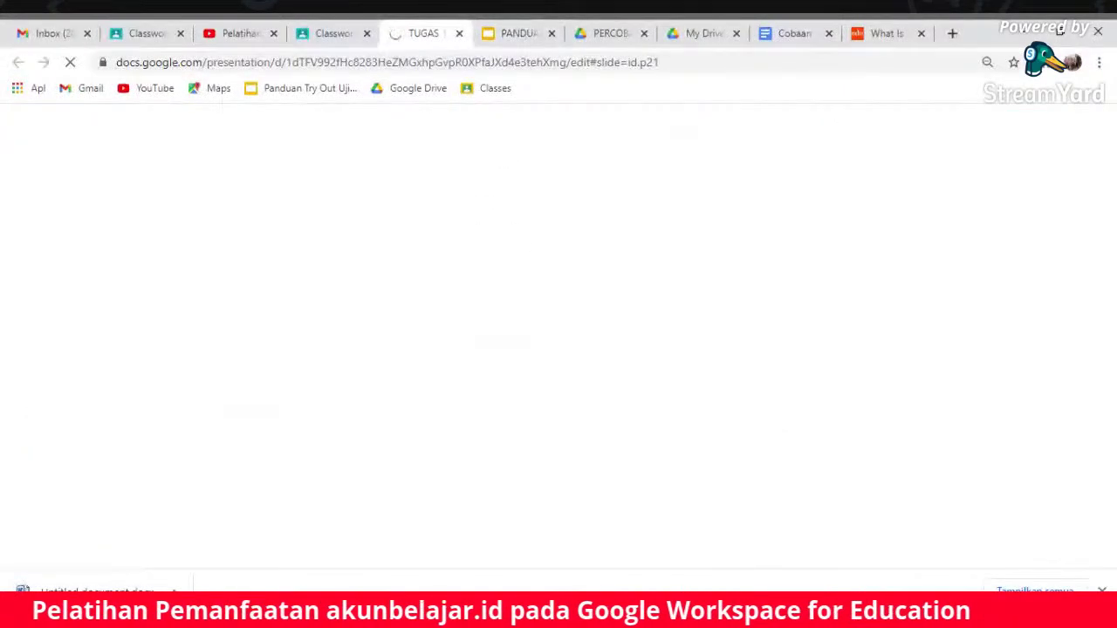
pyautogui.click(519, 33)
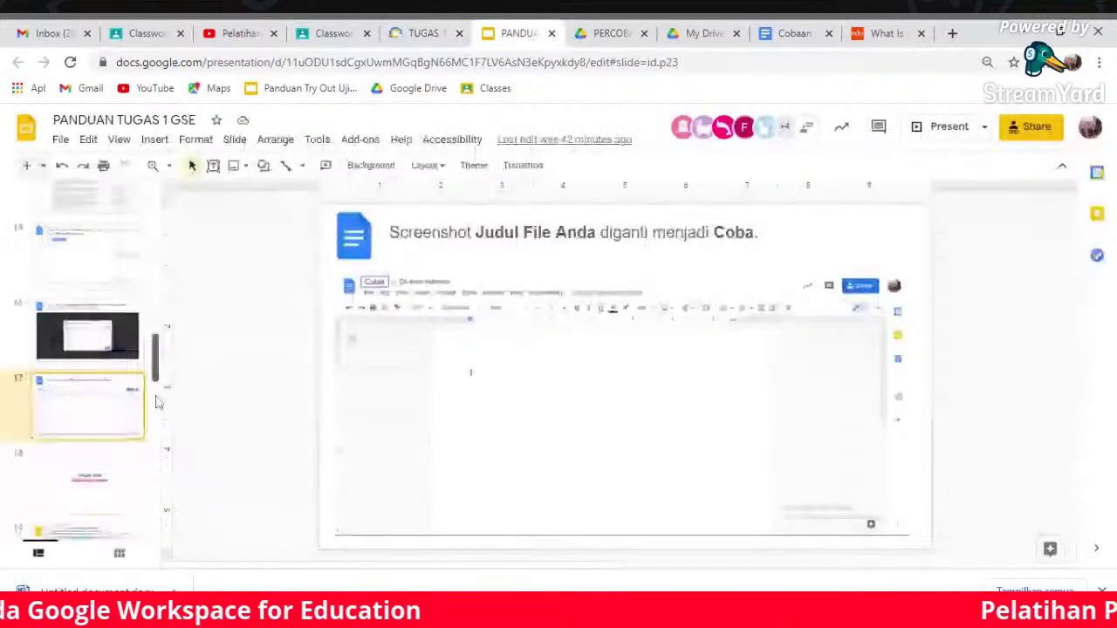
pyautogui.click(157, 402)
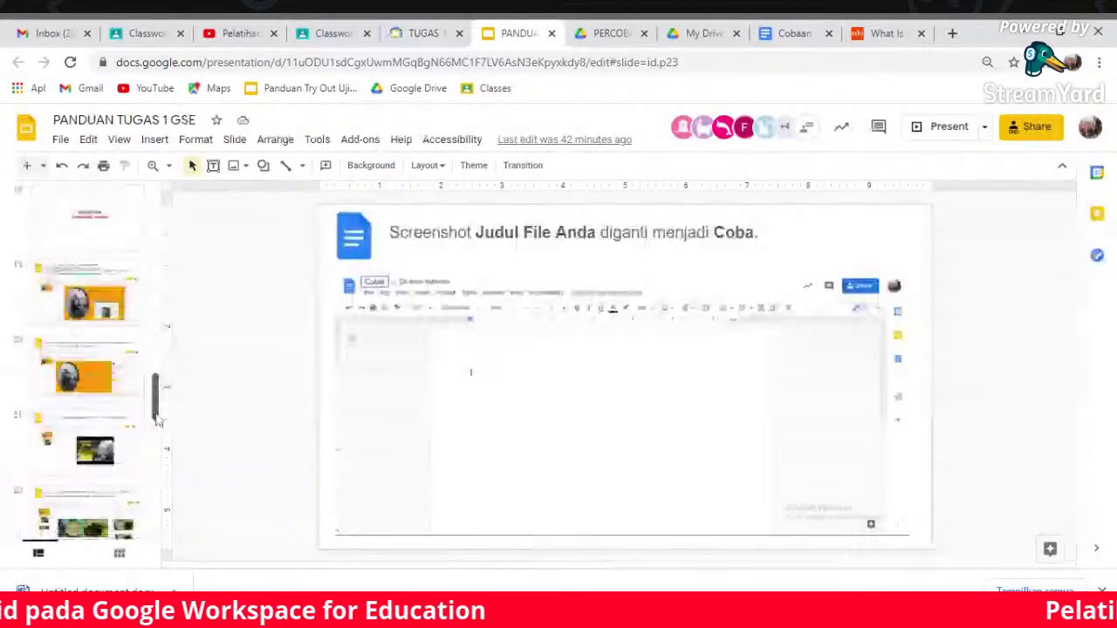
pyautogui.click(793, 33)
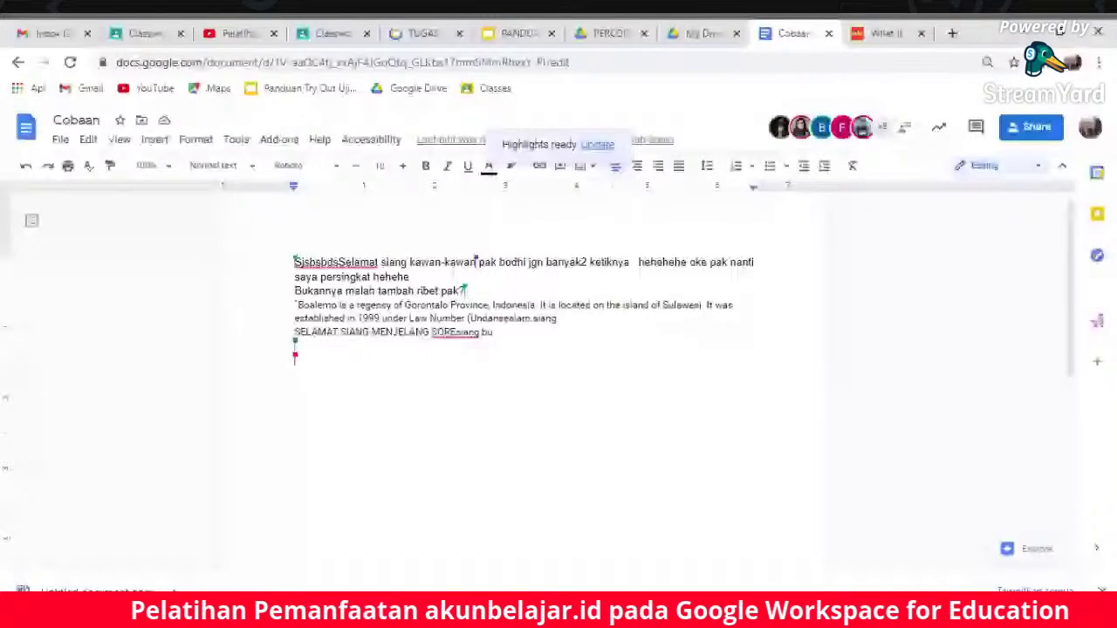
# - Switch to the adjacent My Drive browser tab with Ctrl+Shift+Tab
pyautogui.hotkey('ctrl', 'shift', 'Tab')
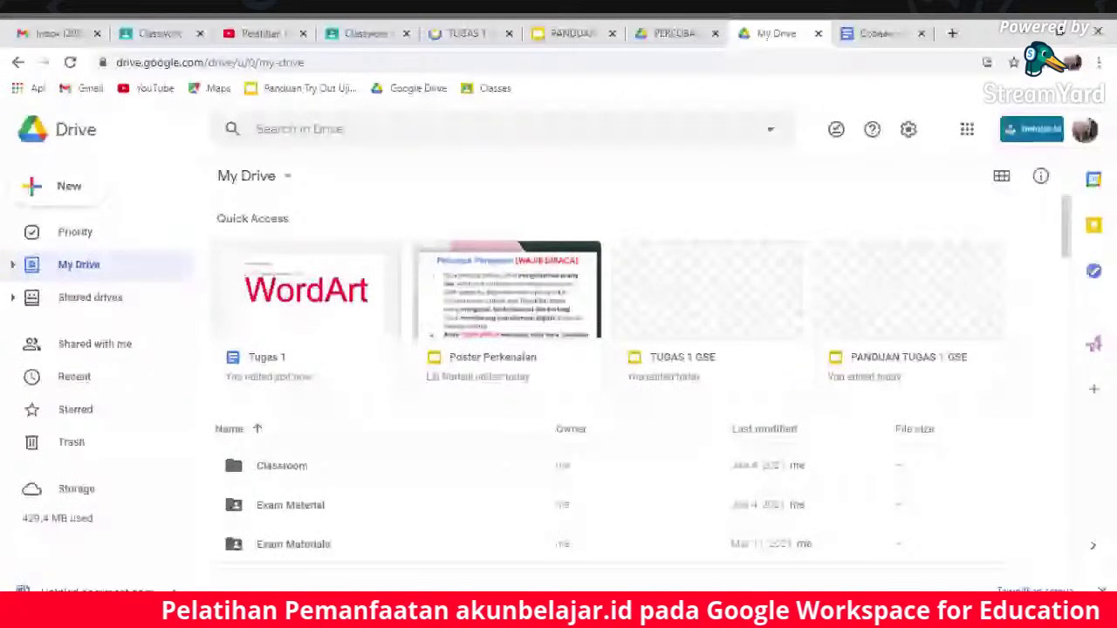
# - Launch Google Slides in a new tab from the Google apps menu
pyautogui.click(967, 131)
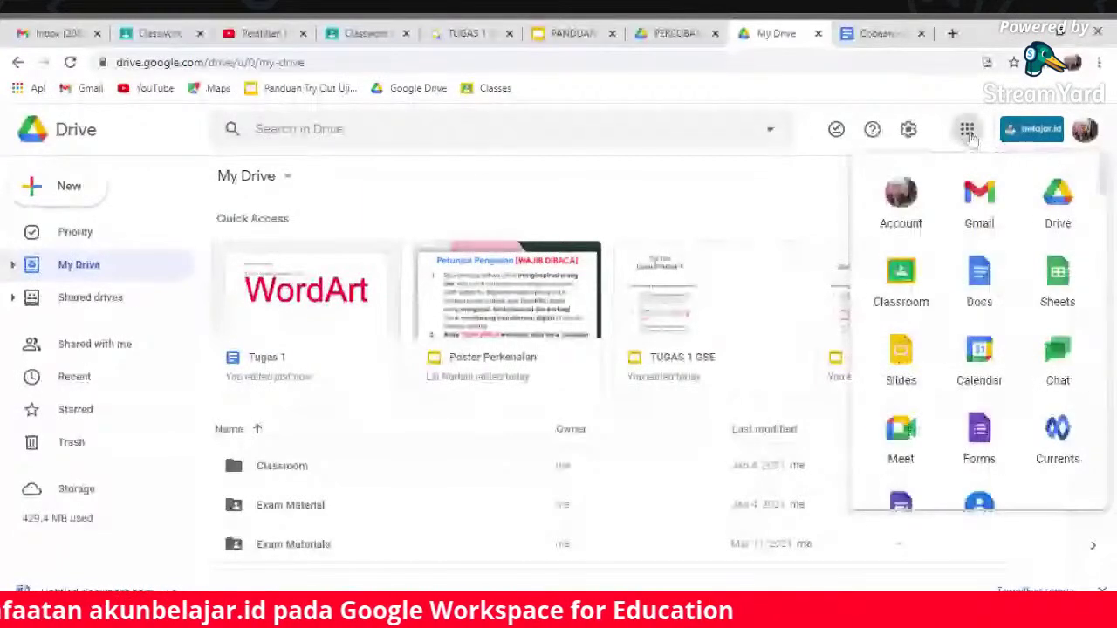
pyautogui.click(902, 356)
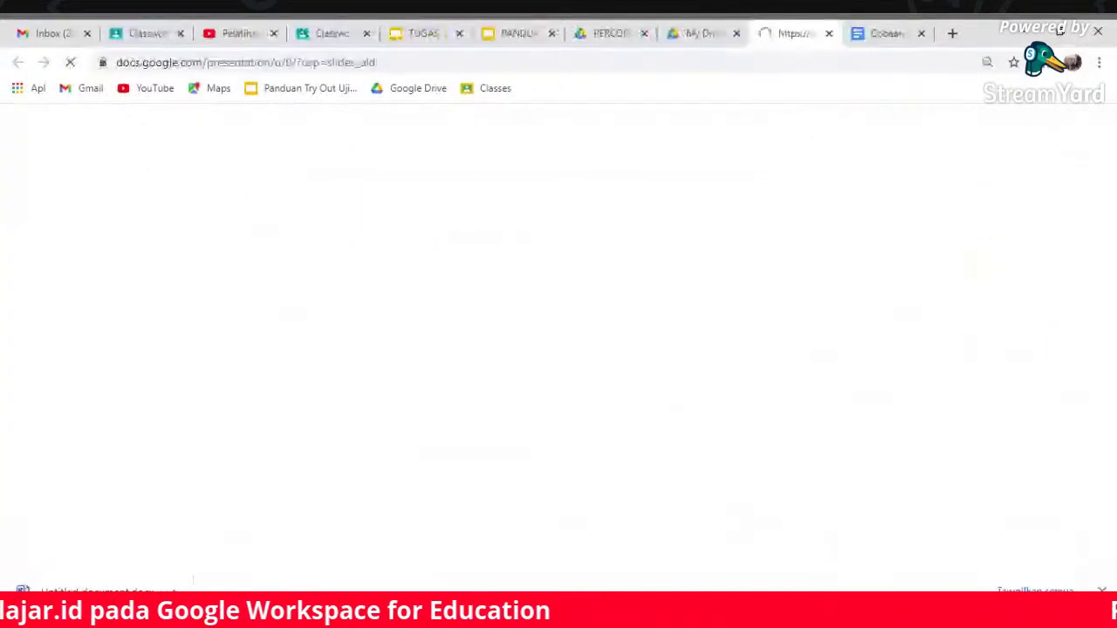